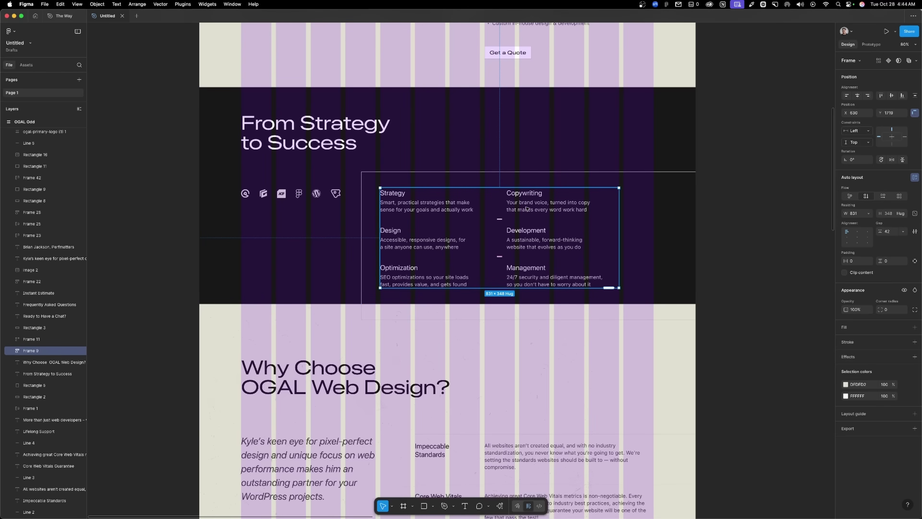
- Toggle the layout guides to compare the "From Strategy to Success" section with and without the column grid
{"action": "left_click", "coordinate": [743, 214]}
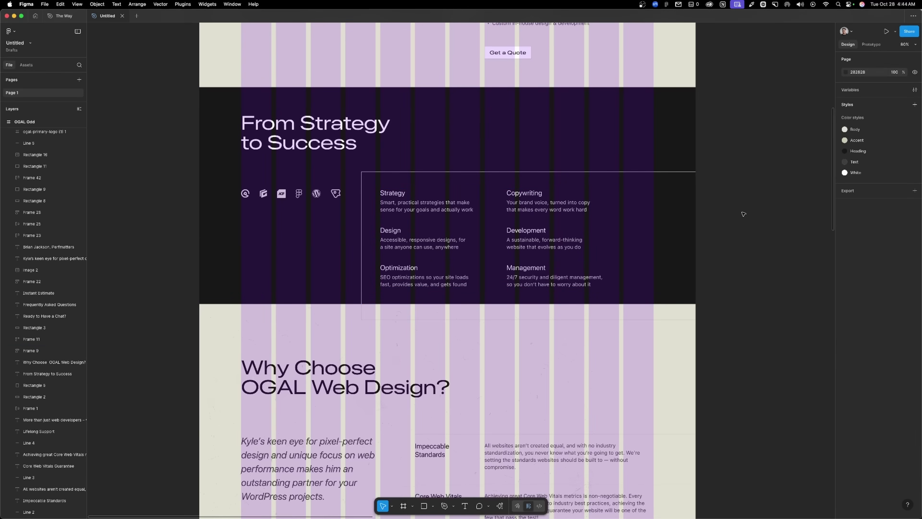
{"action": "key", "text": "ctrl+g"}
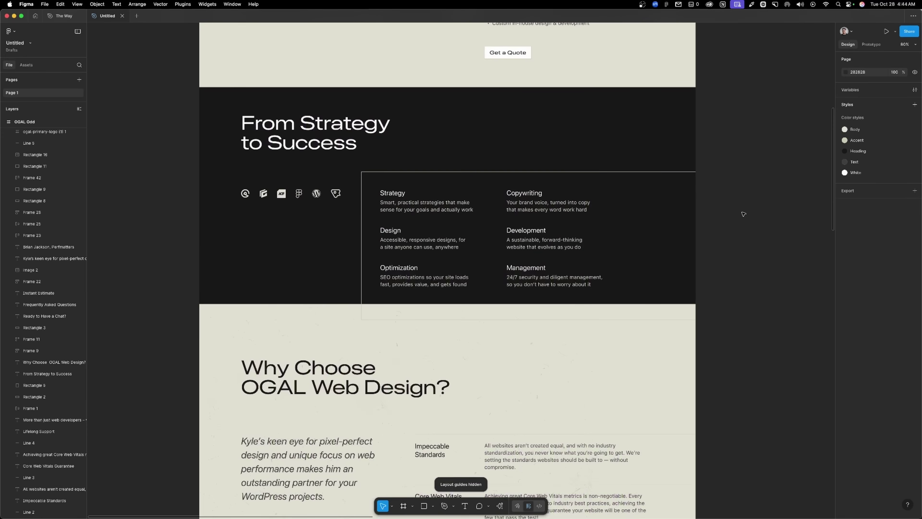
{"action": "key", "text": "ctrl+g"}
{"action": "key", "text": "ctrl+g"}
{"action": "key", "text": "ctrl+g"}
{"action": "key", "text": "ctrl+g"}
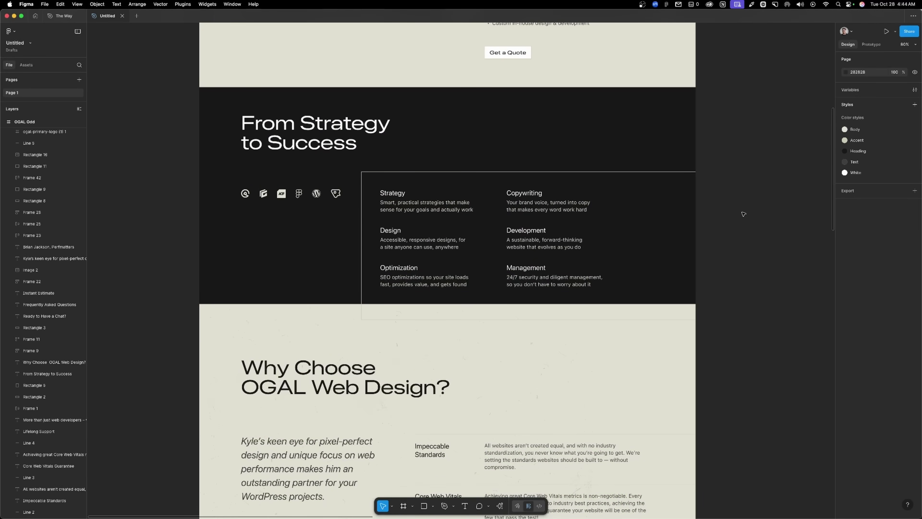
- Examine the outlined rectangle around the services list and the divider line above "Strategic Website Design & Development"
{"action": "left_click", "coordinate": [699, 218]}
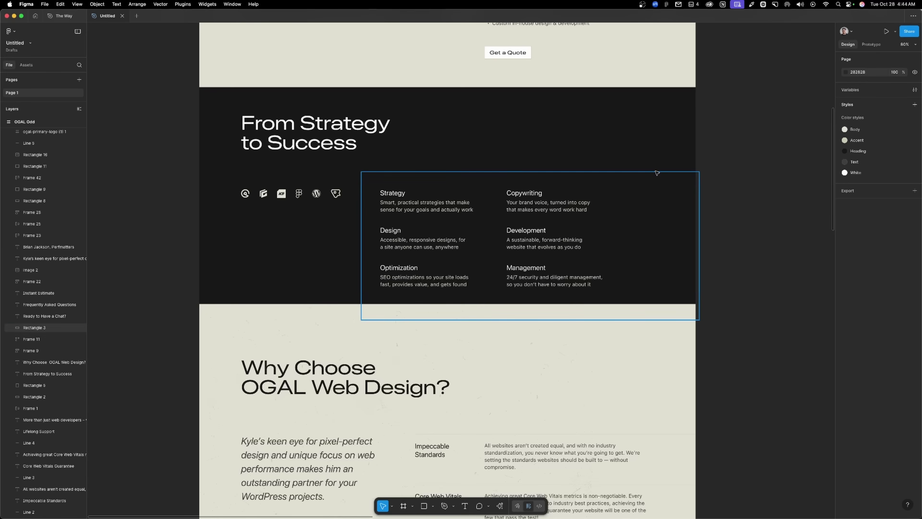
{"action": "left_click", "coordinate": [750, 187]}
{"action": "scroll", "coordinate": [749, 187], "scroll_direction": "up", "scroll_amount": 5}
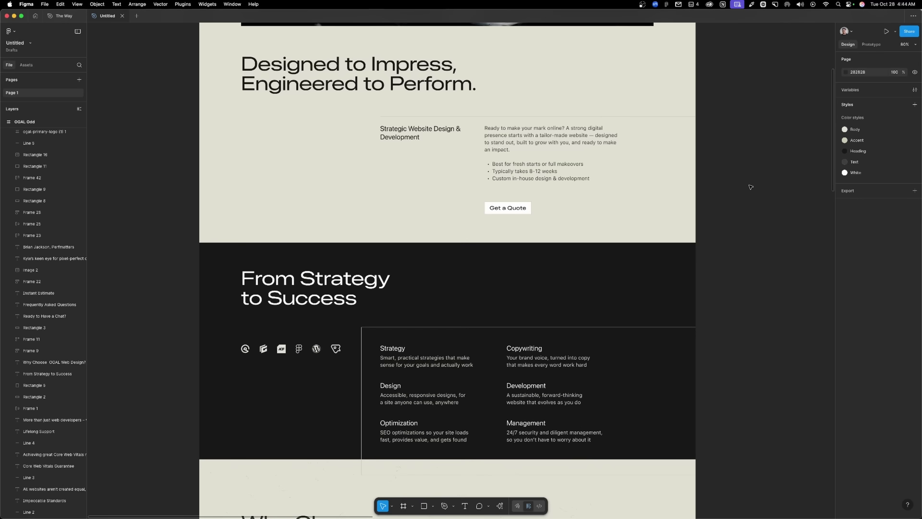
{"action": "left_click", "coordinate": [597, 116]}
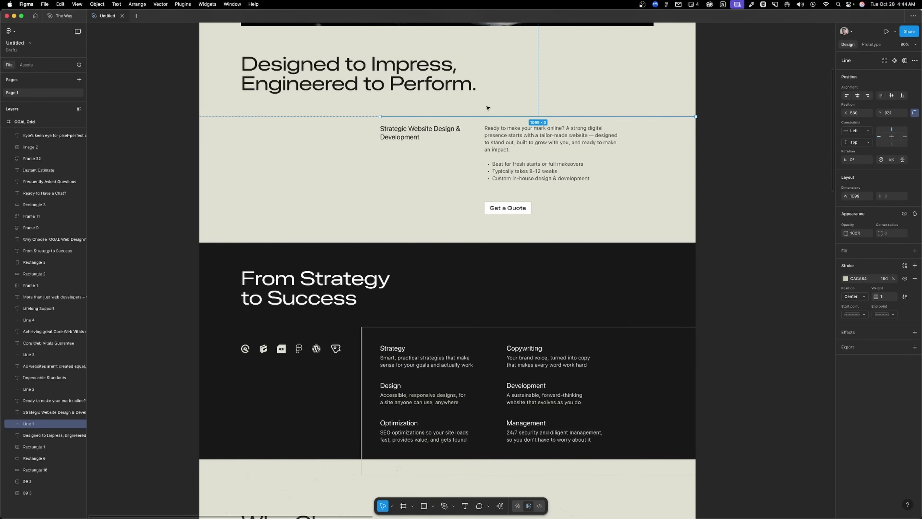
{"action": "scroll", "coordinate": [755, 239], "scroll_direction": "down", "scroll_amount": 5}
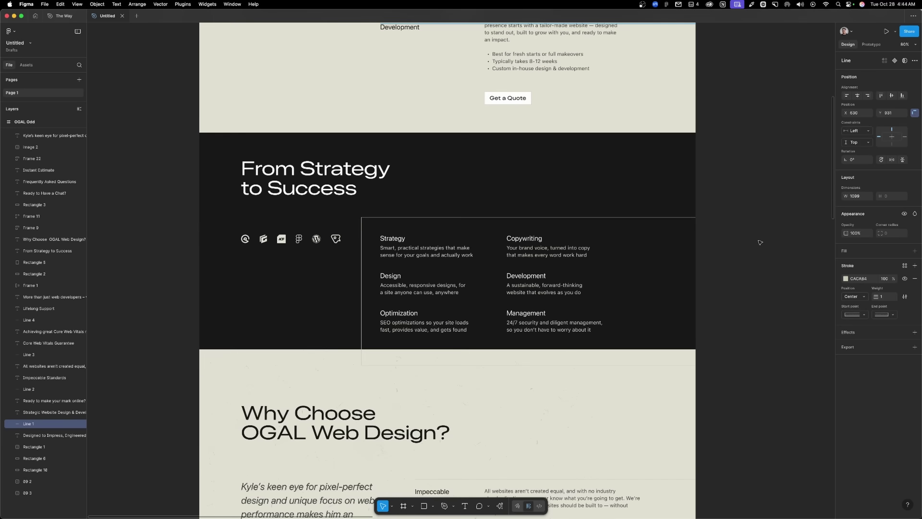
{"action": "left_click", "coordinate": [755, 239]}
{"action": "scroll", "coordinate": [759, 243], "scroll_direction": "down", "scroll_amount": 1}
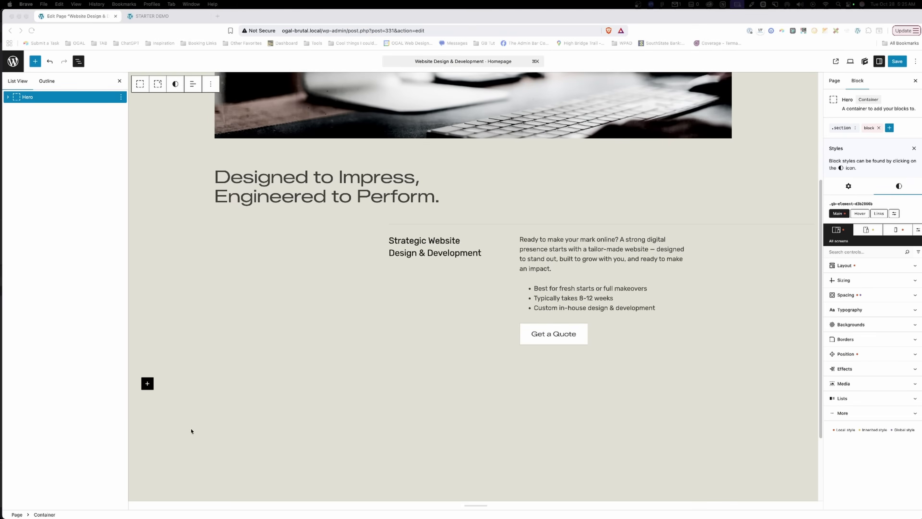
- Add a Section block below the Hero in the WordPress page and set its background color to the neutral-dark swatch
{"action": "left_click", "coordinate": [183, 431]}
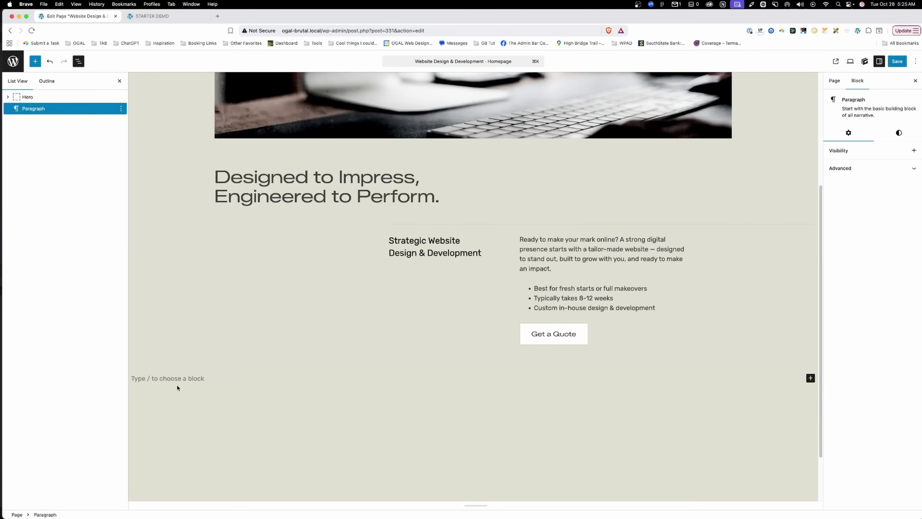
{"action": "type", "text": "/section"}
{"action": "key", "text": "Return"}
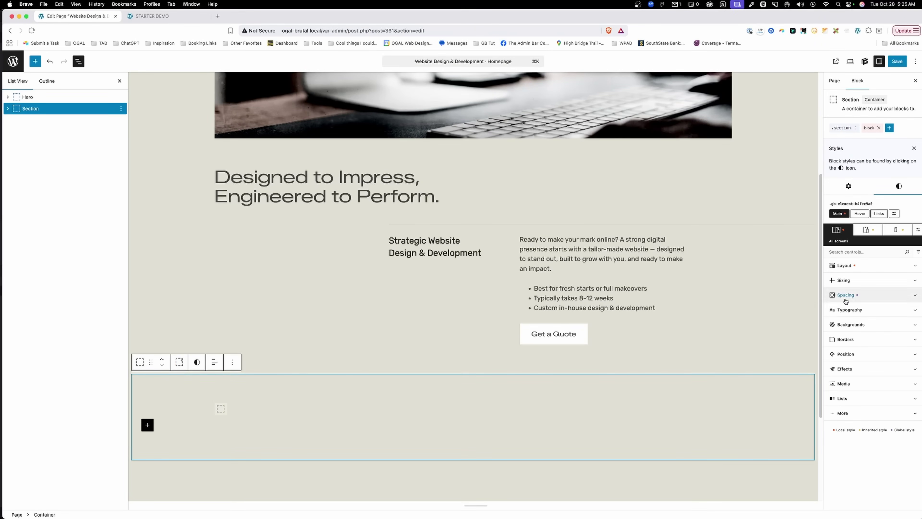
{"action": "left_click", "coordinate": [851, 324]}
{"action": "left_click", "coordinate": [836, 370]}
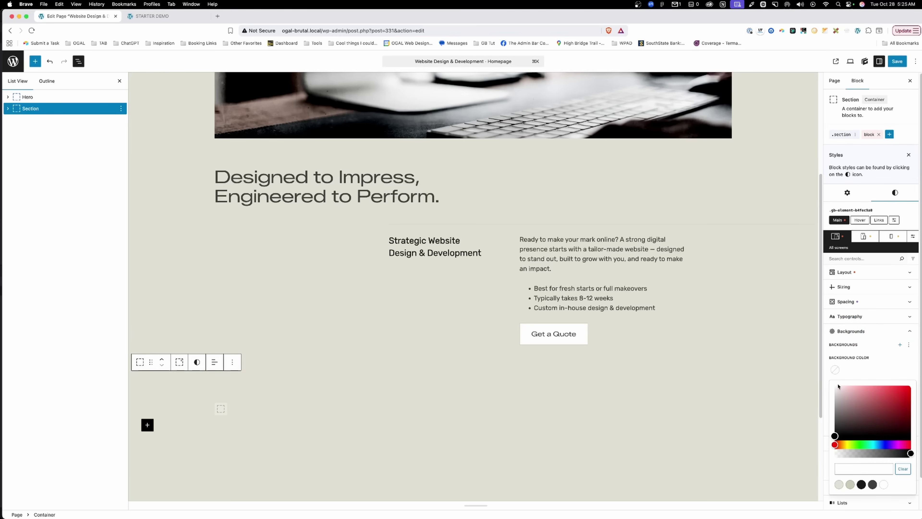
{"action": "left_click", "coordinate": [861, 484]}
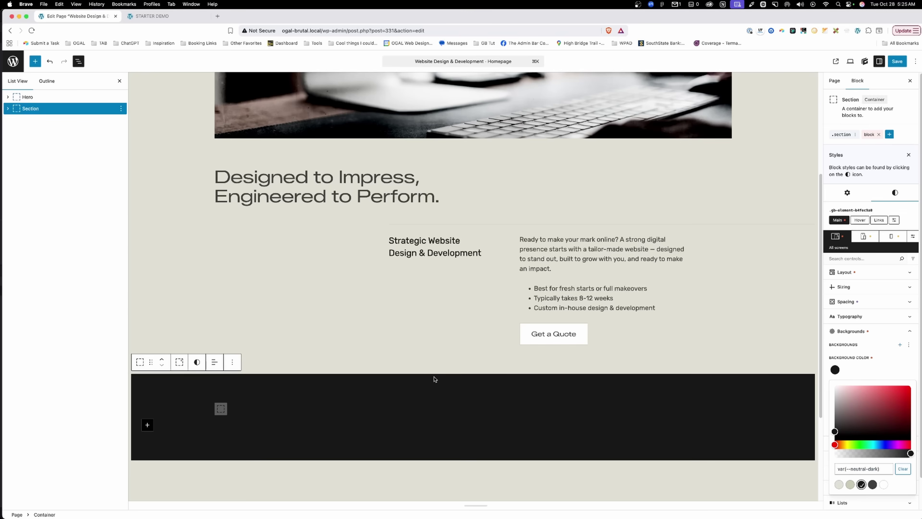
- Apply the grid-12-col global style to the new section's Wrapper and add a Container inside it
{"action": "left_click", "coordinate": [271, 410]}
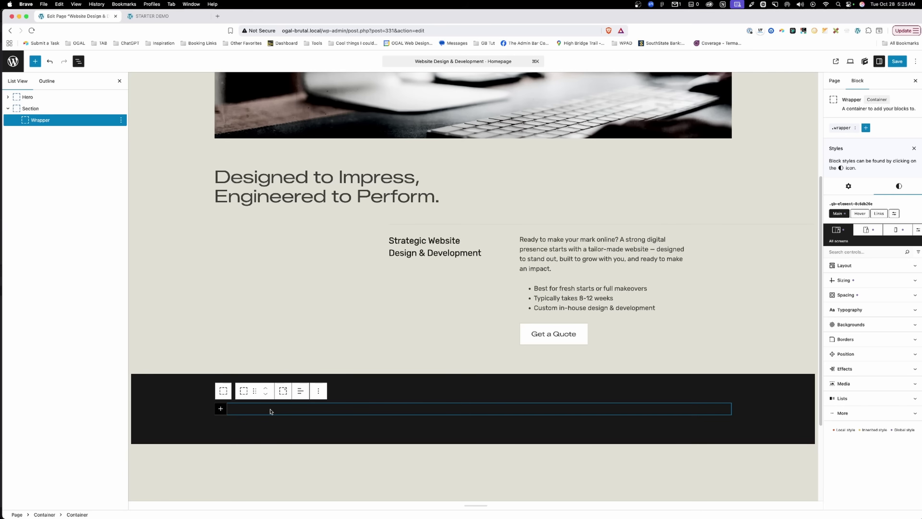
{"action": "left_click", "coordinate": [865, 127]}
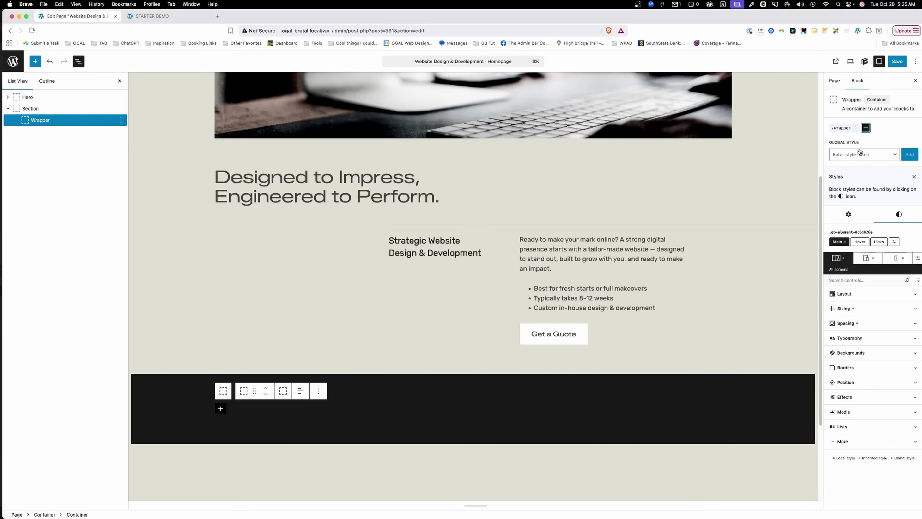
{"action": "type", "text": "grid"}
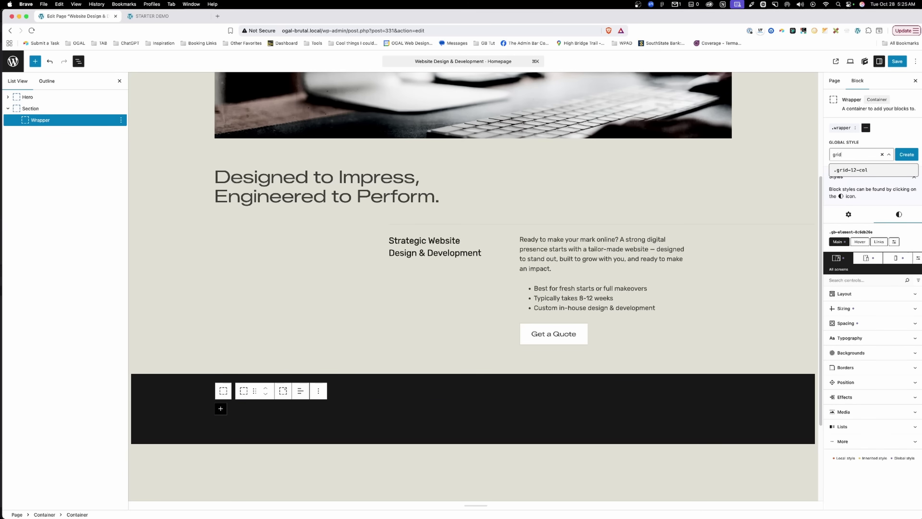
{"action": "left_click", "coordinate": [848, 170]}
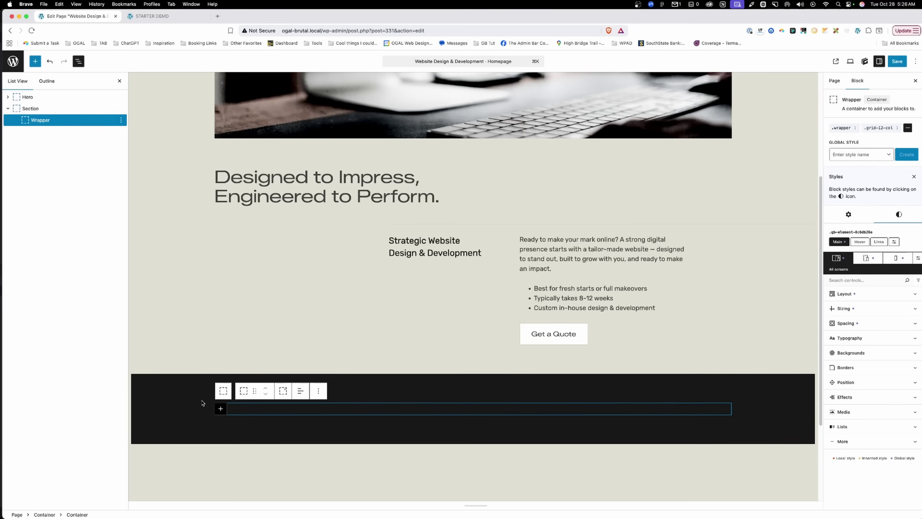
{"action": "left_click", "coordinate": [221, 408]}
{"action": "left_click", "coordinate": [241, 458]}
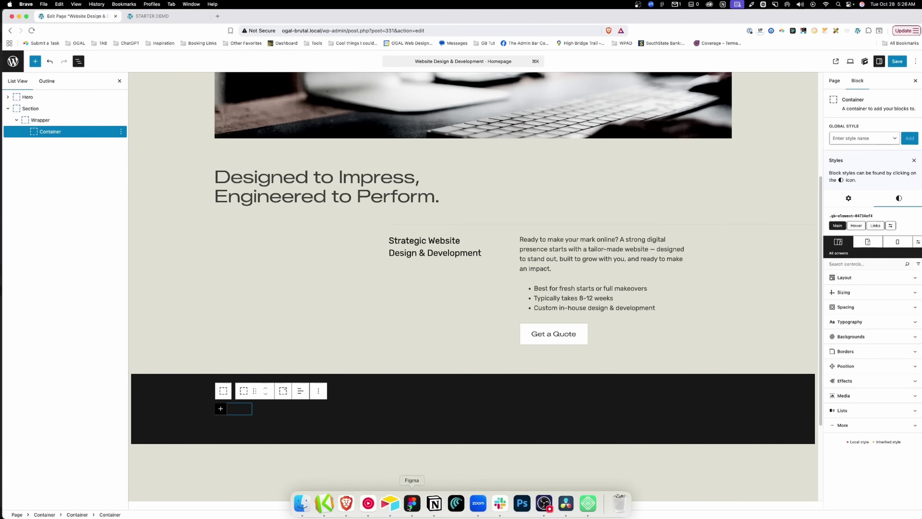
- Check the heading's column width with layout guides shown in Figma, and set the WordPress Container's grid column to span 5
{"action": "left_click", "coordinate": [399, 504]}
{"action": "scroll", "coordinate": [205, 243], "scroll_direction": "up", "scroll_amount": 5}
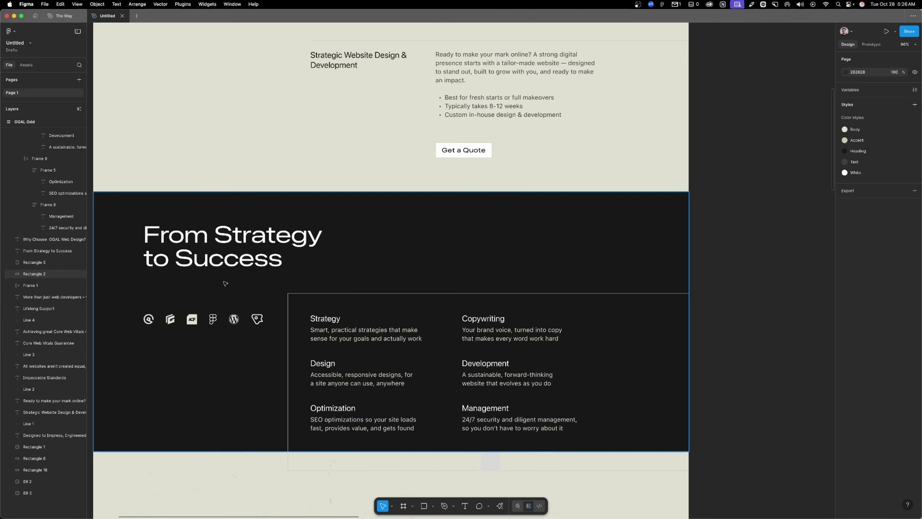
{"action": "key", "text": "ctrl+g"}
{"action": "scroll", "coordinate": [225, 283], "scroll_direction": "left", "scroll_amount": 3}
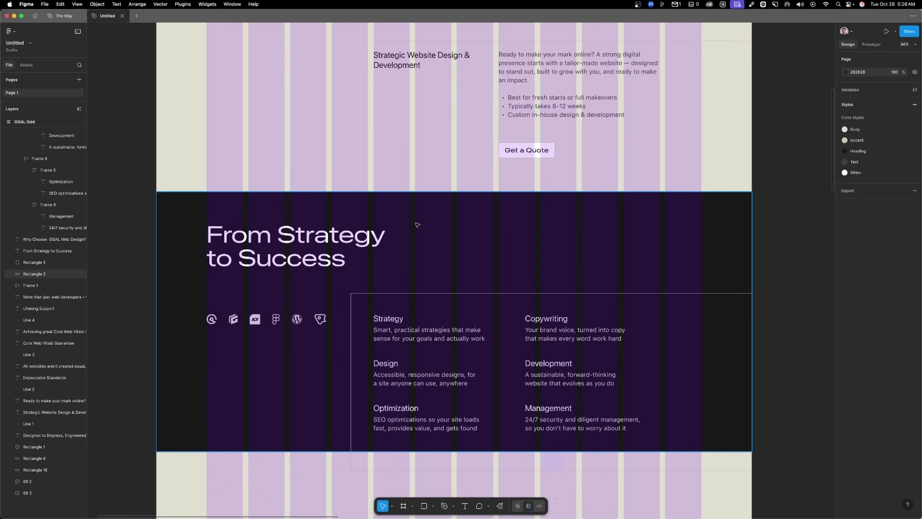
{"action": "left_click", "coordinate": [400, 232]}
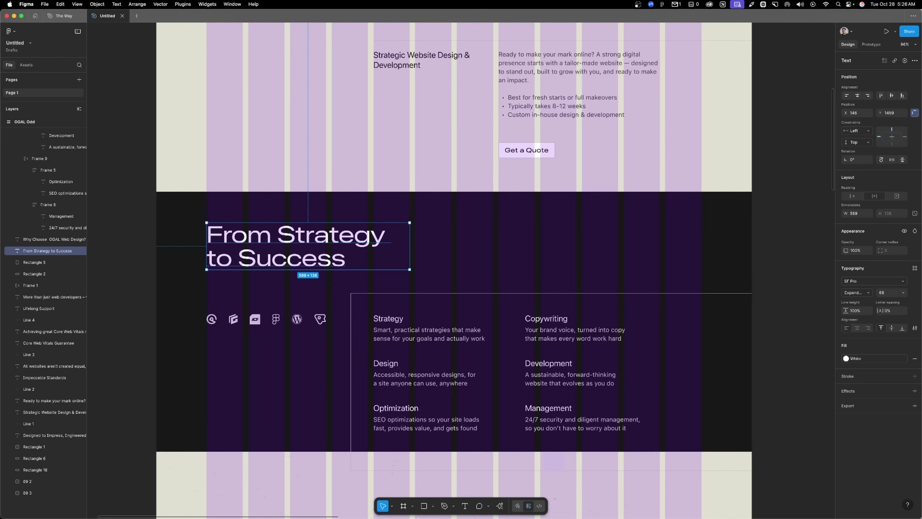
{"action": "left_click", "coordinate": [346, 503]}
{"action": "left_click", "coordinate": [850, 277]}
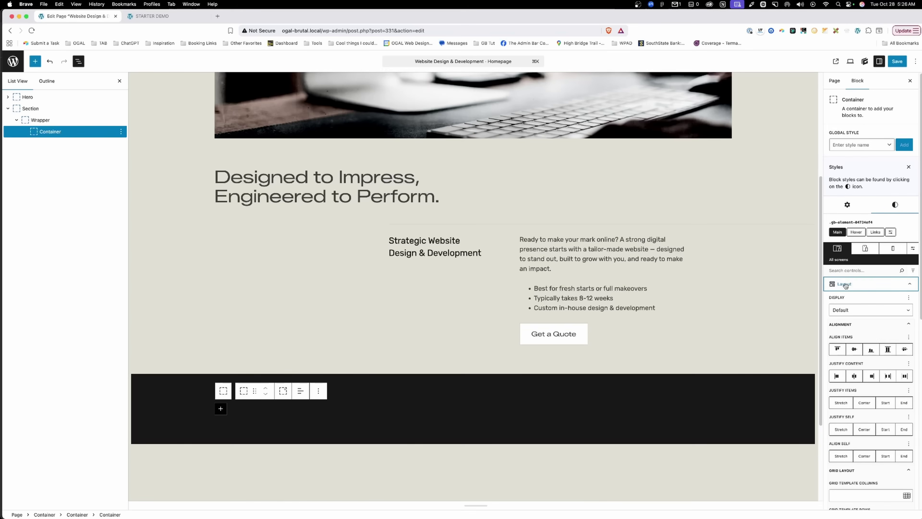
{"action": "scroll", "coordinate": [859, 393], "scroll_direction": "down", "scroll_amount": 3}
{"action": "scroll", "coordinate": [858, 393], "scroll_direction": "down", "scroll_amount": 1}
{"action": "left_click", "coordinate": [840, 407]}
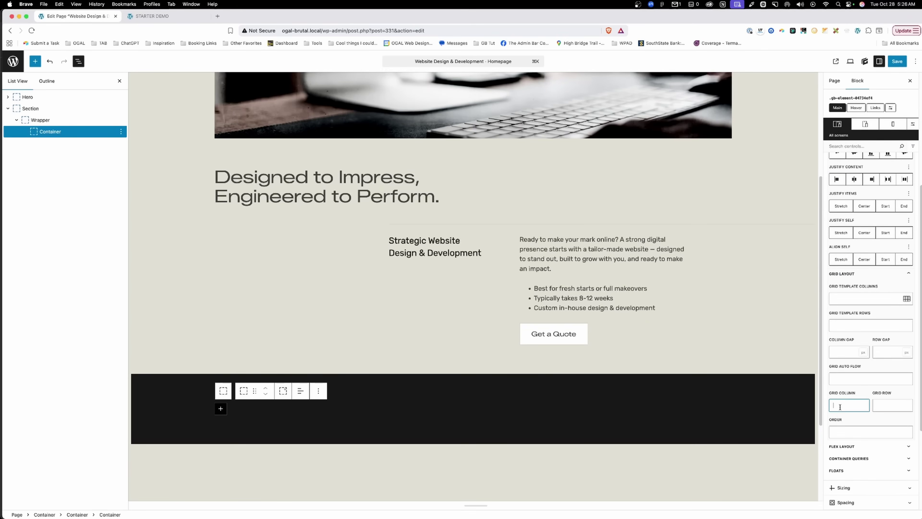
{"action": "type", "text": "span 5"}
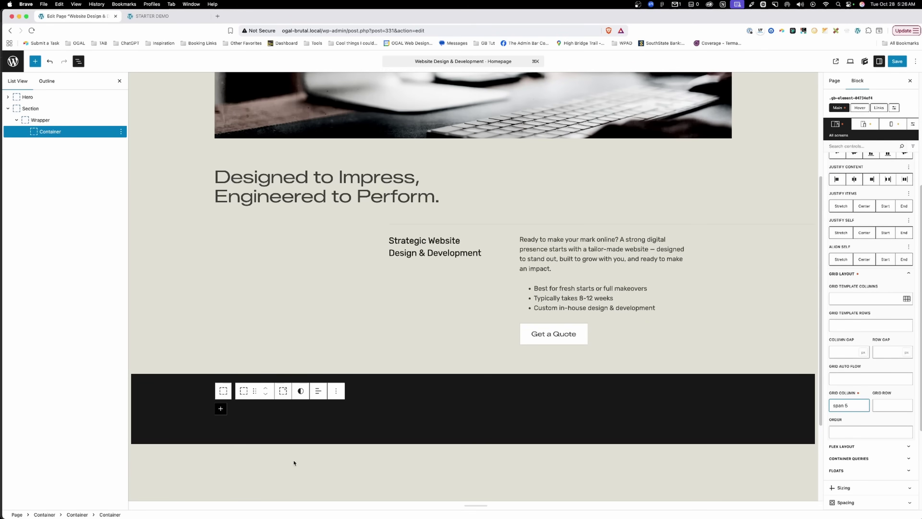
{"action": "left_click", "coordinate": [238, 411]}
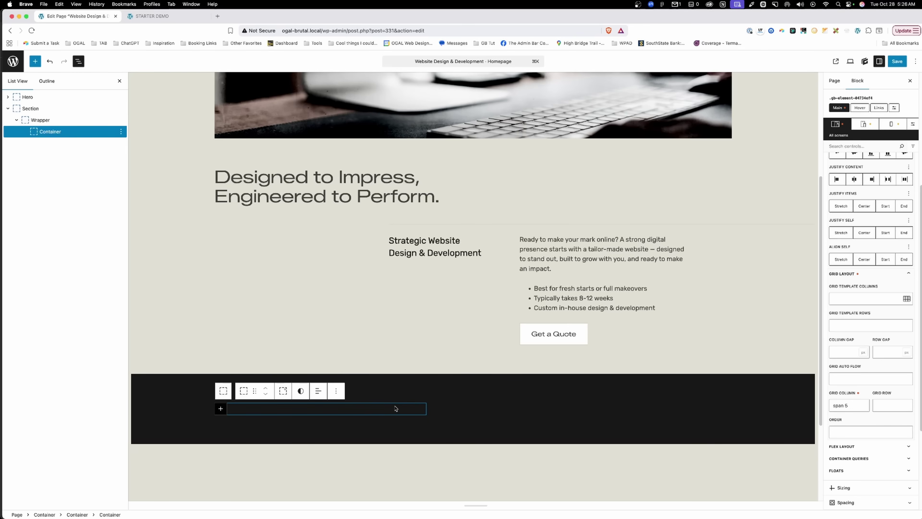
- Add a Headline reading "From Strategy to Success" inside the Container and set its text color to white
{"action": "left_click", "coordinate": [220, 409]}
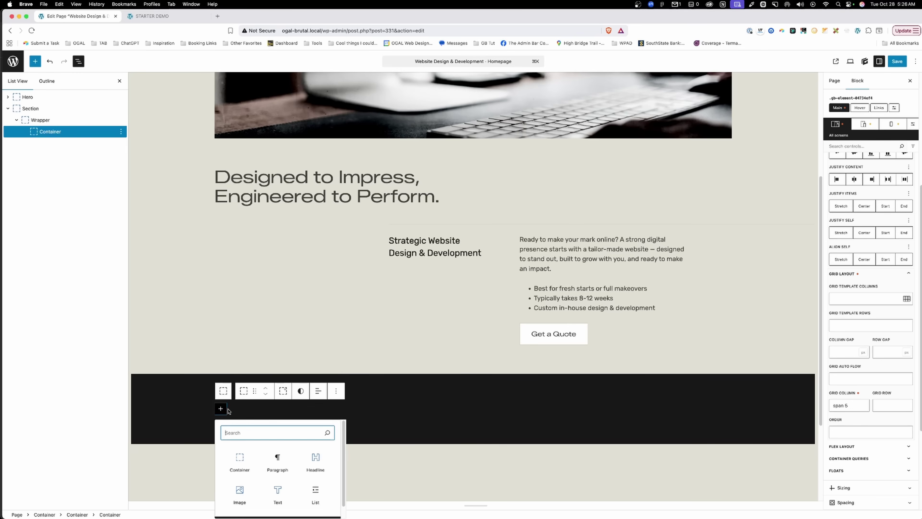
{"action": "left_click", "coordinate": [315, 459]}
{"action": "scroll", "coordinate": [318, 401], "scroll_direction": "down", "scroll_amount": 2}
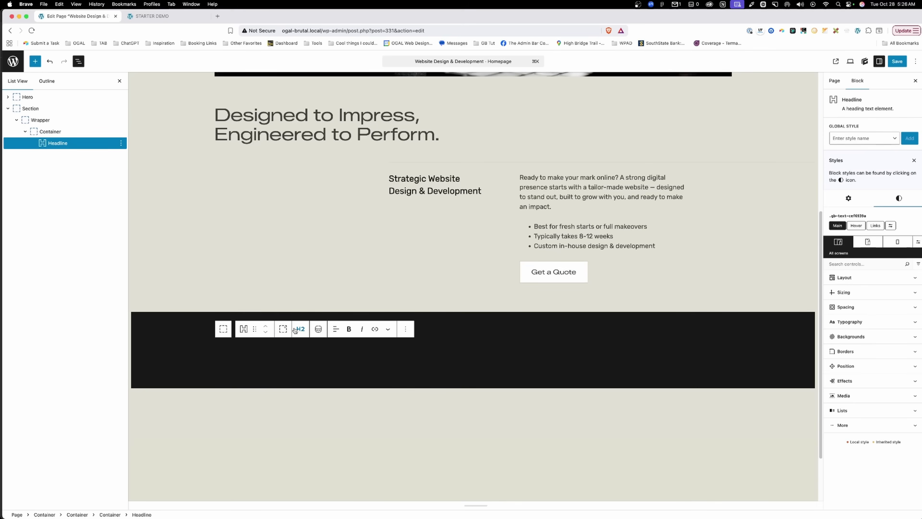
{"action": "left_click", "coordinate": [845, 321]}
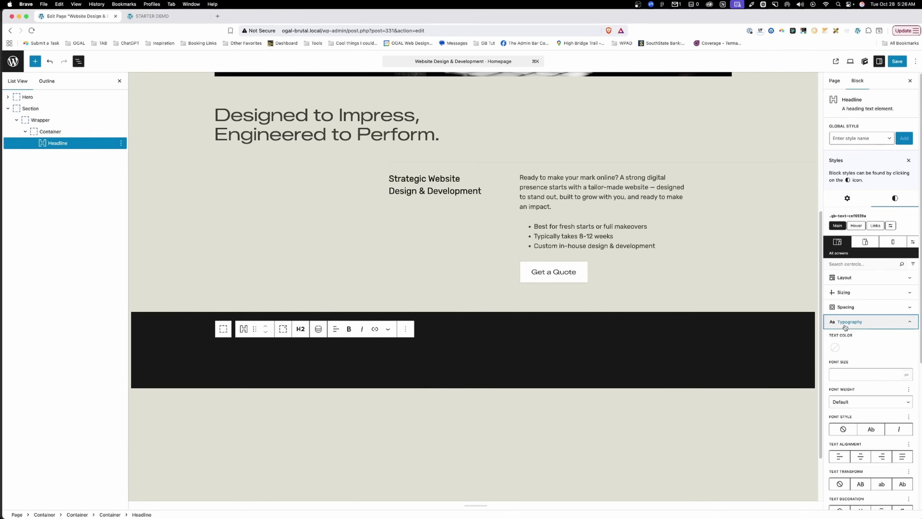
{"action": "left_click", "coordinate": [835, 348]}
{"action": "left_click", "coordinate": [883, 462]}
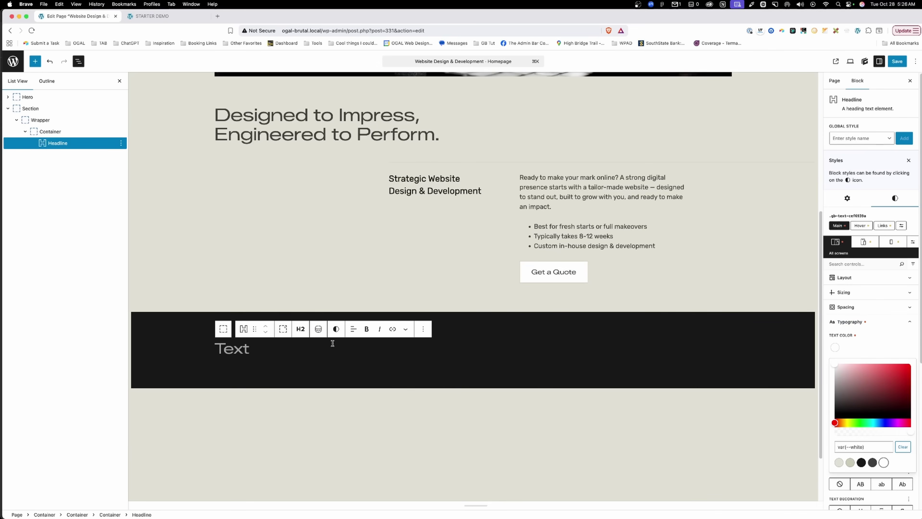
{"action": "left_click", "coordinate": [243, 347]}
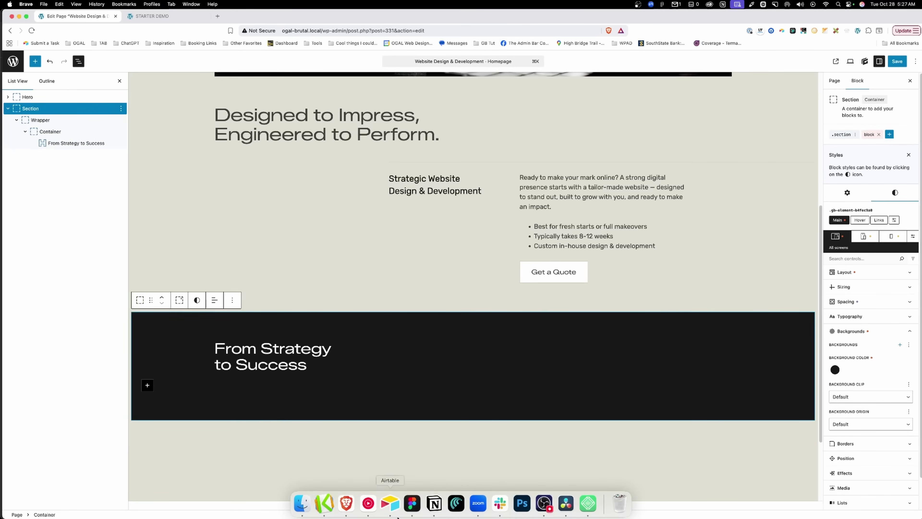
- Check the icon row in Figma, duplicate the heading's Wrapper in the WordPress section, and select the Container inside the copy
{"action": "left_click", "coordinate": [411, 503]}
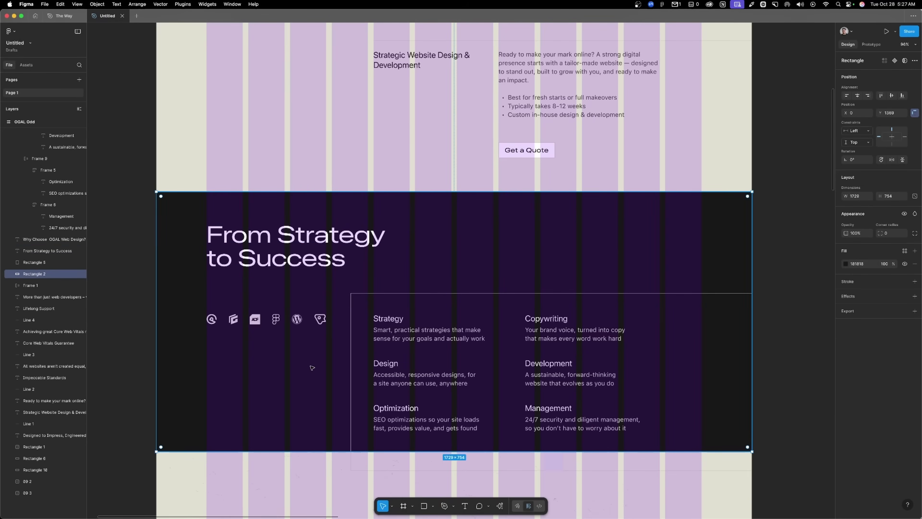
{"action": "left_click", "coordinate": [222, 322]}
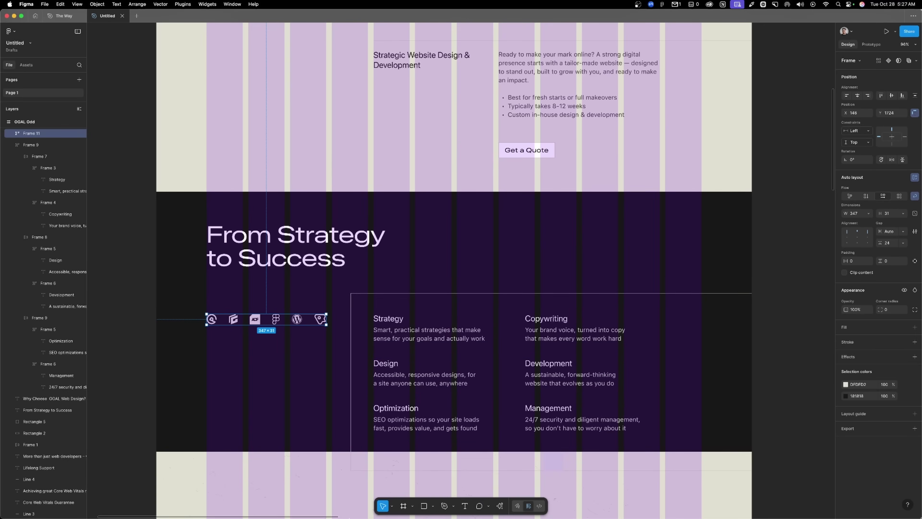
{"action": "left_click", "coordinate": [346, 502]}
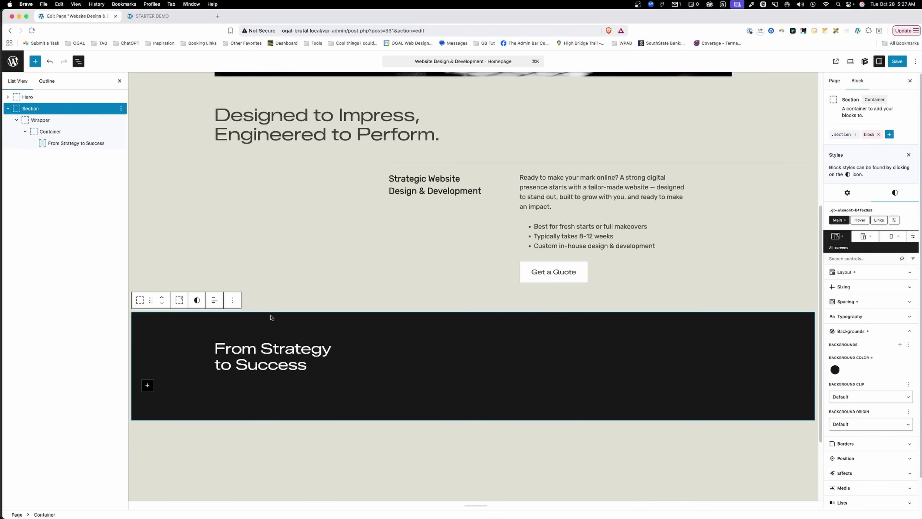
{"action": "left_click", "coordinate": [42, 121]}
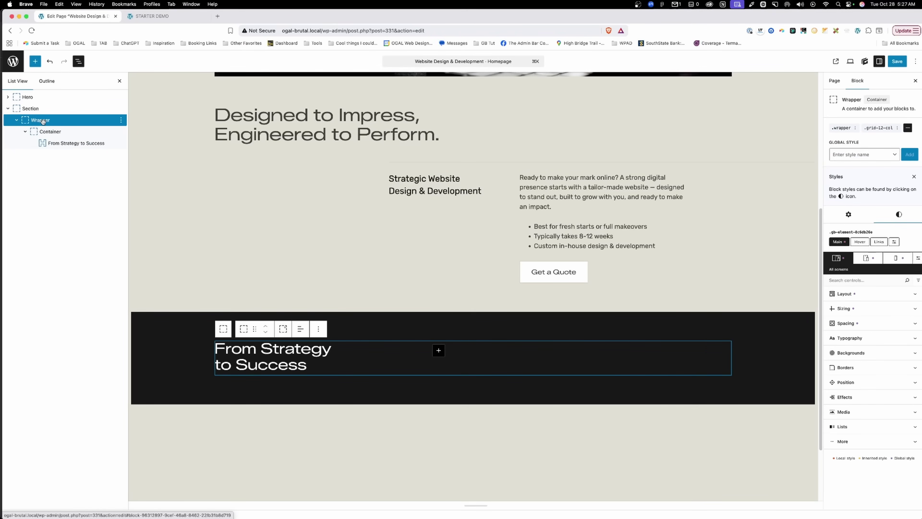
{"action": "key", "text": "super+shift+d"}
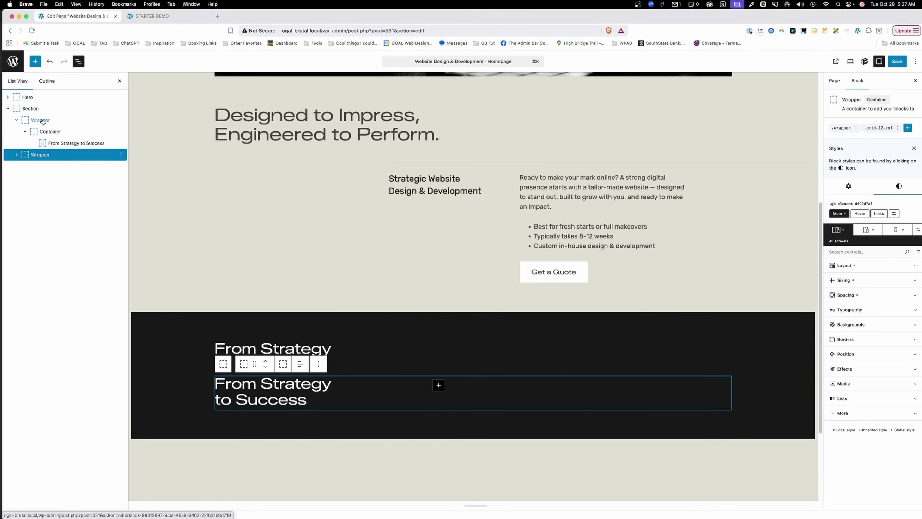
{"action": "left_click", "coordinate": [16, 154]}
{"action": "left_click", "coordinate": [49, 167]}
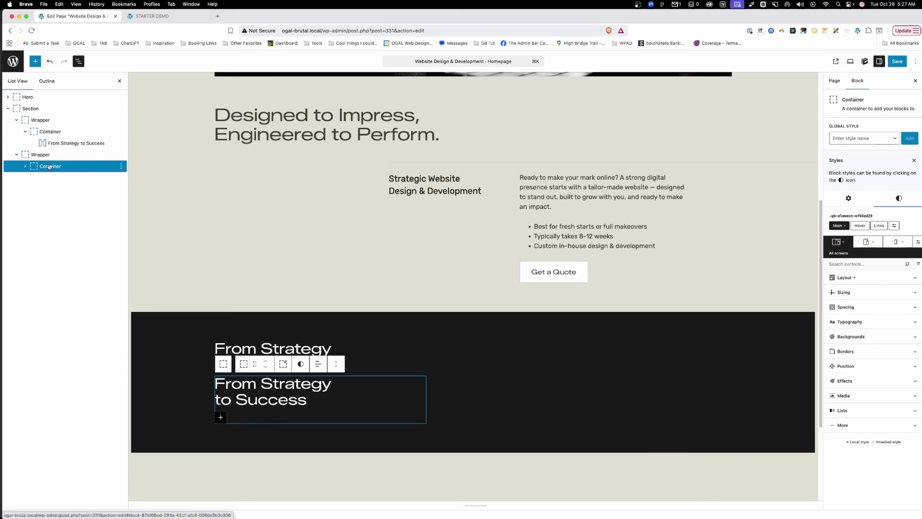
- Delete the copied Container with its heading from the second Wrapper and add a new empty Container there
{"action": "key", "text": "BackSpace"}
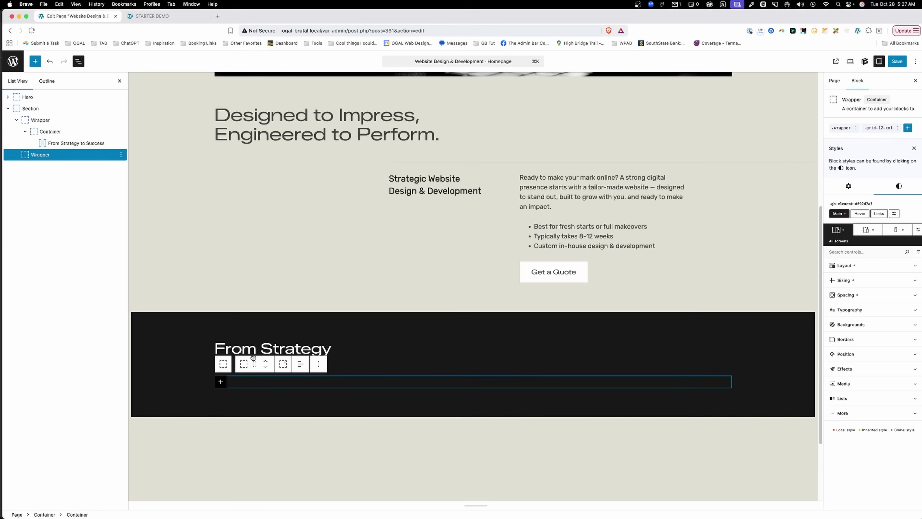
{"action": "left_click", "coordinate": [220, 381]}
{"action": "left_click", "coordinate": [245, 433]}
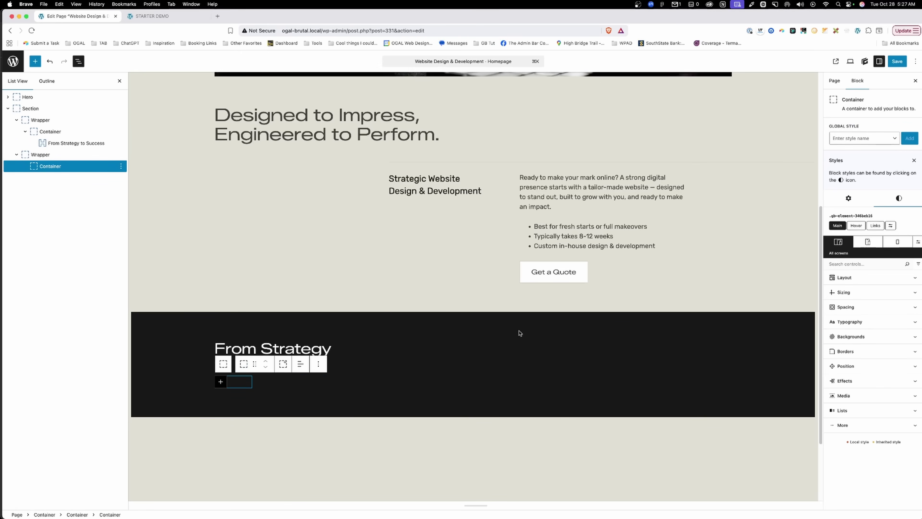
- Set the new Container's grid column to span 3
{"action": "left_click", "coordinate": [844, 277]}
{"action": "scroll", "coordinate": [837, 432], "scroll_direction": "down", "scroll_amount": 5}
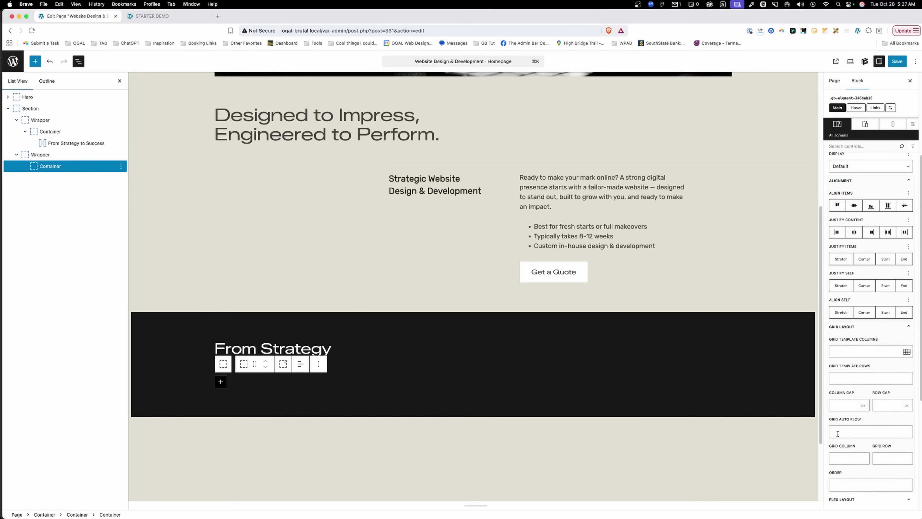
{"action": "left_click", "coordinate": [849, 457]}
{"action": "type", "text": "span "}
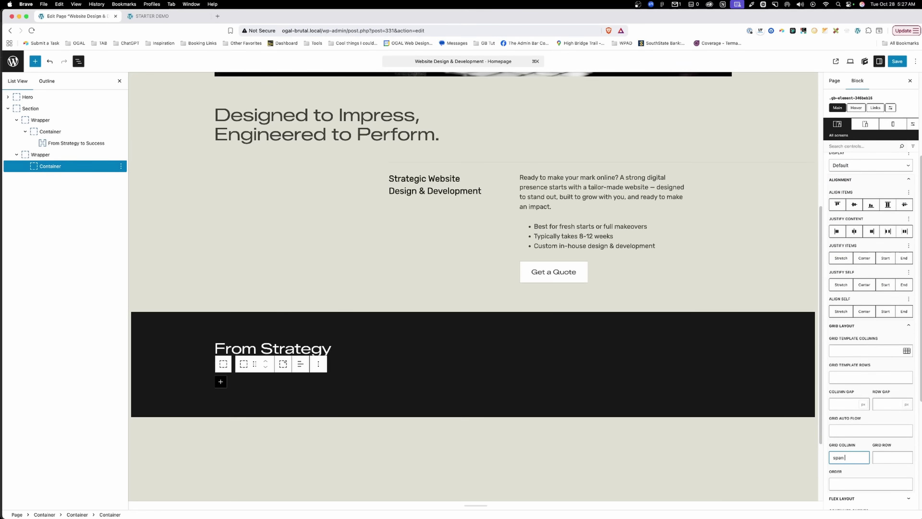
{"action": "type", "text": "3"}
{"action": "left_click", "coordinate": [266, 382]}
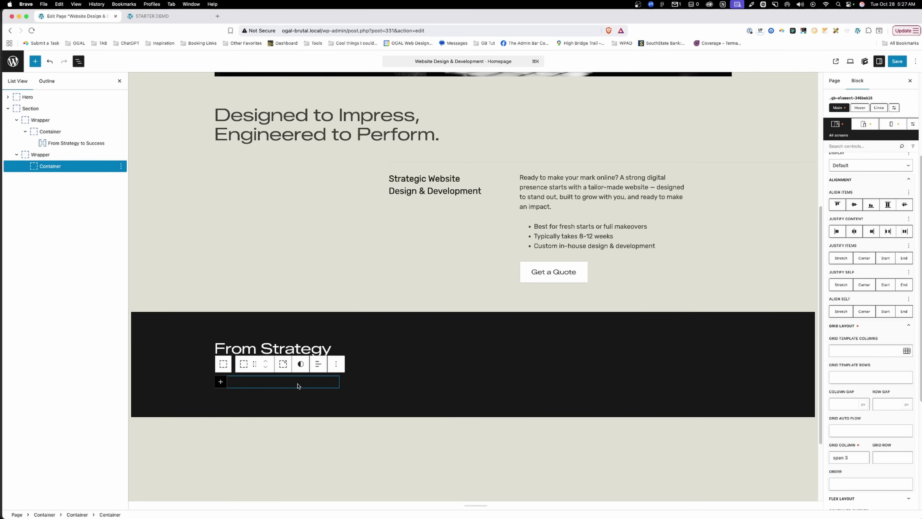
- Nest another Container inside the three-column Container and set its tag name to figure
{"action": "left_click", "coordinate": [224, 384]}
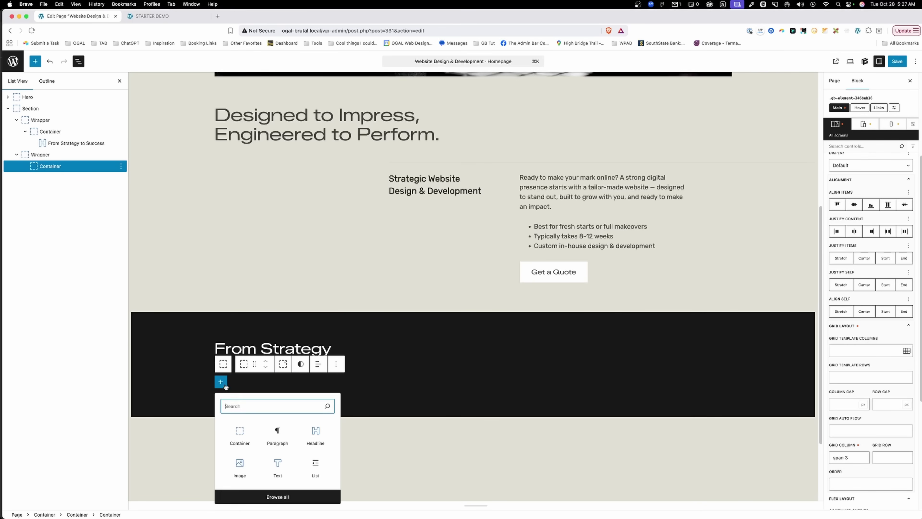
{"action": "left_click", "coordinate": [246, 431]}
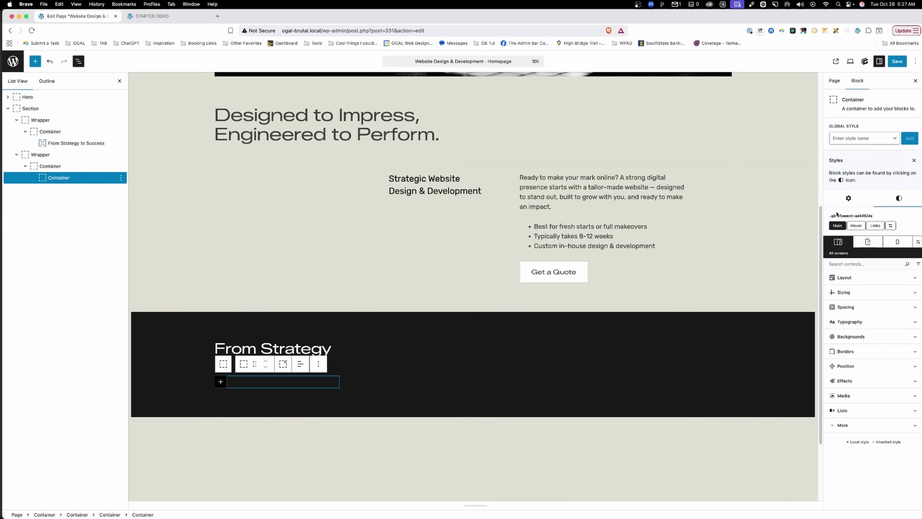
{"action": "left_click", "coordinate": [848, 198]}
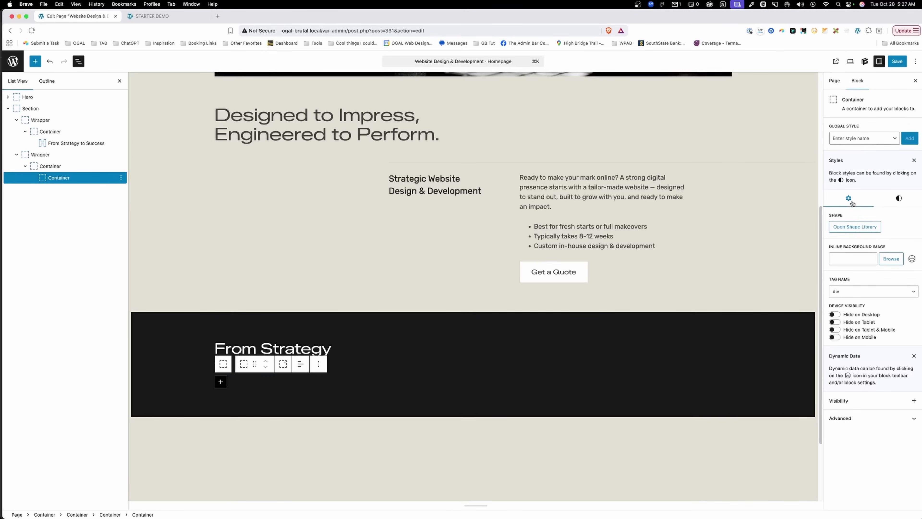
{"action": "left_click", "coordinate": [840, 292]}
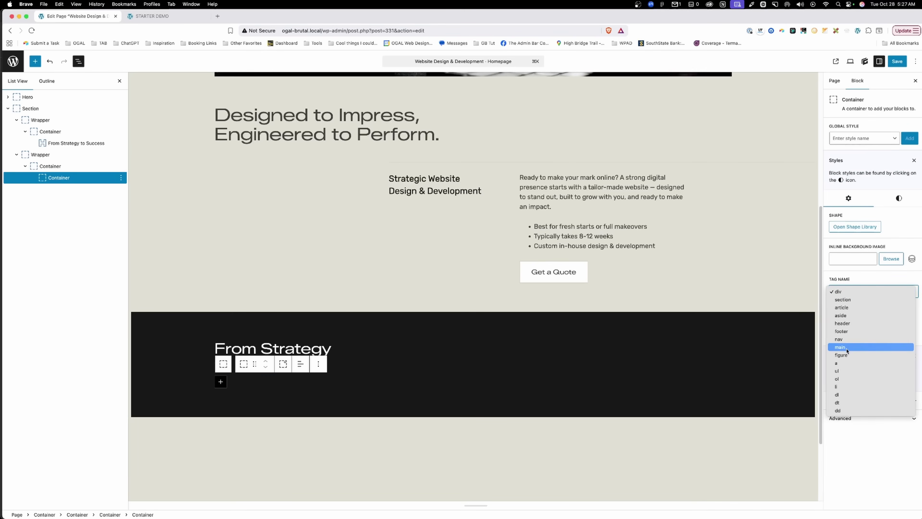
{"action": "left_click", "coordinate": [841, 354]}
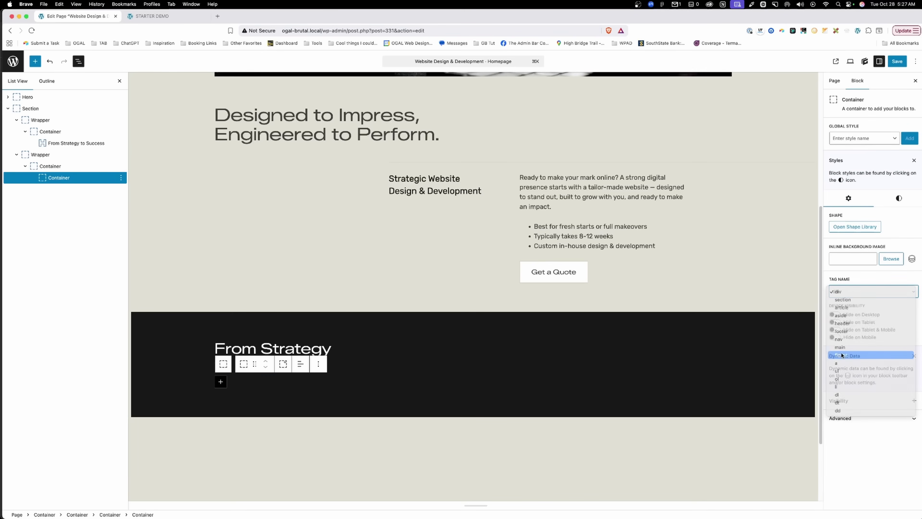
- Add an Image block inside the Figure and fill it with GeneratePress-1.svg from the media library
{"action": "left_click", "coordinate": [221, 381]}
{"action": "type", "text": "image"}
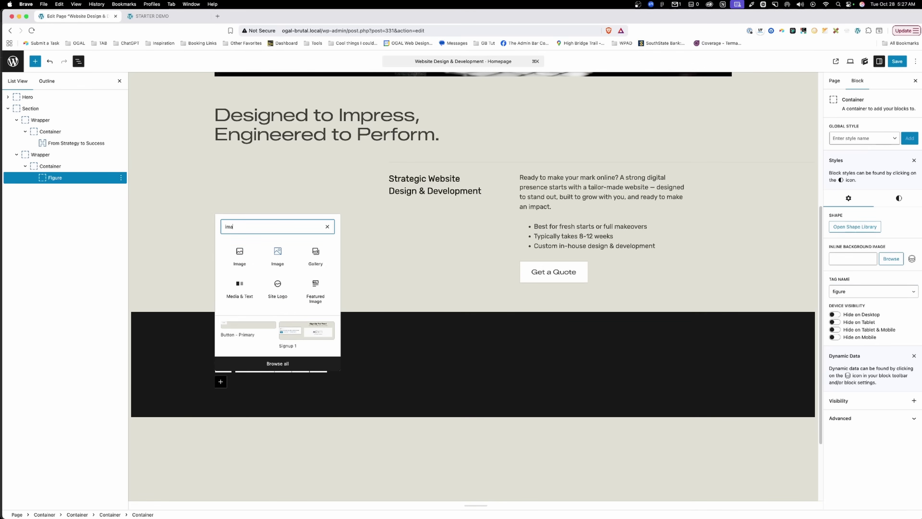
{"action": "left_click", "coordinate": [275, 256]}
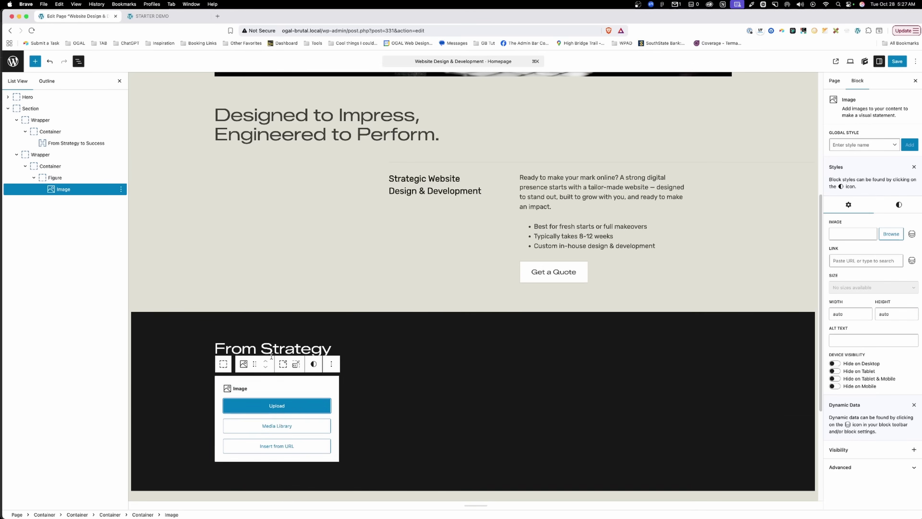
{"action": "left_click", "coordinate": [276, 425]}
{"action": "left_click", "coordinate": [454, 238]}
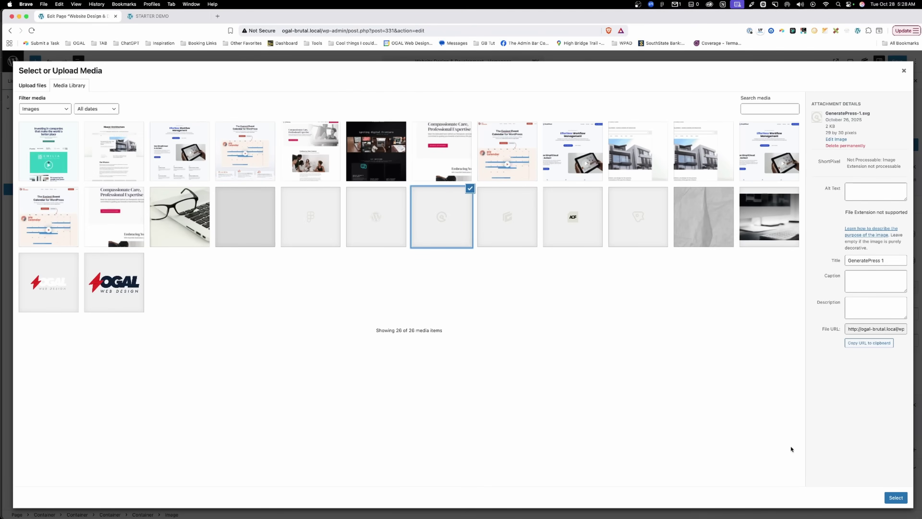
{"action": "left_click", "coordinate": [895, 497]}
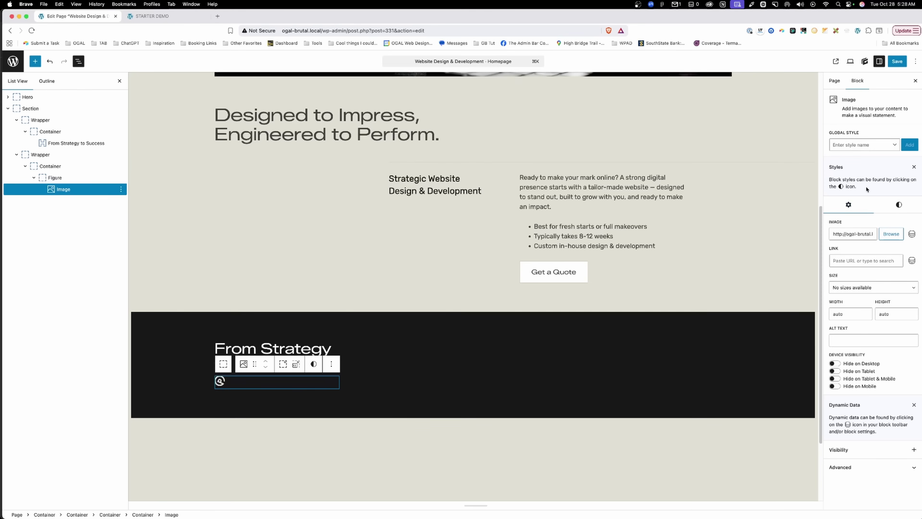
- Set the GeneratePress icon image's display to Block
{"action": "left_click", "coordinate": [898, 204]}
{"action": "left_click", "coordinate": [834, 289]}
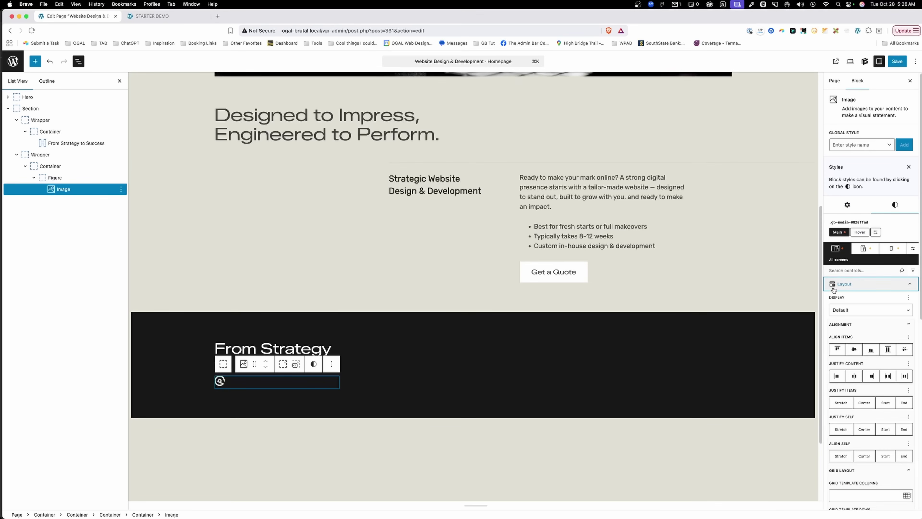
{"action": "left_click", "coordinate": [839, 312]}
{"action": "left_click", "coordinate": [837, 317]}
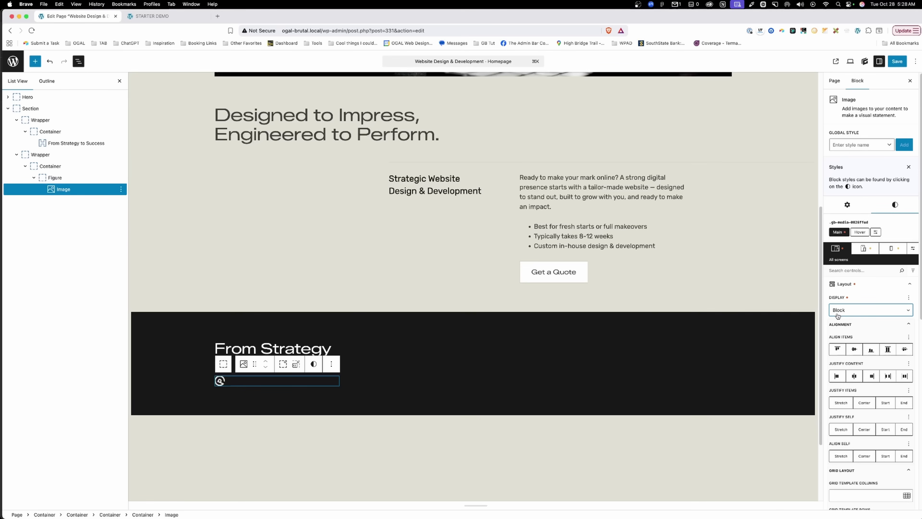
- Duplicate the Figure containing the icon five times for the remaining icons in the row
{"action": "left_click", "coordinate": [86, 178]}
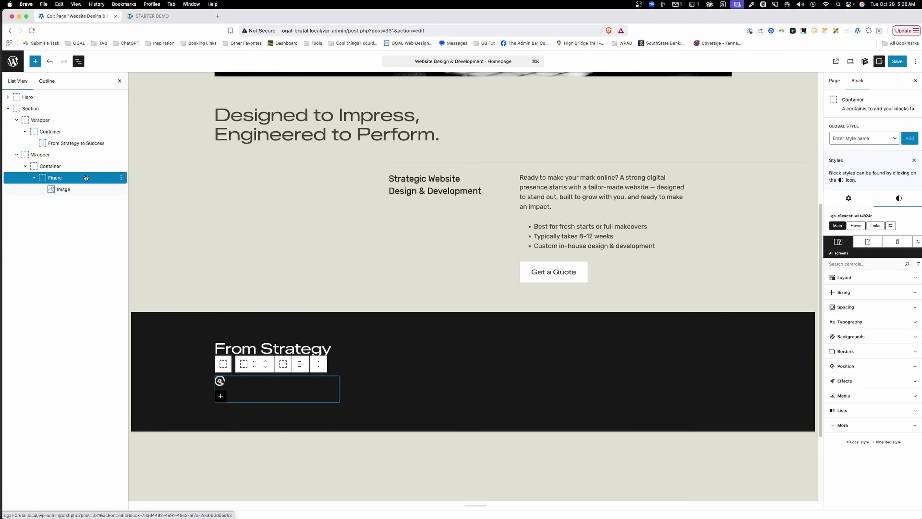
{"action": "key", "text": "super+shift+d"}
{"action": "key", "text": "super+shift+d"}
{"action": "key", "text": "super+shift+d"}
{"action": "key", "text": "super+shift+d"}
{"action": "key", "text": "super+shift+d"}
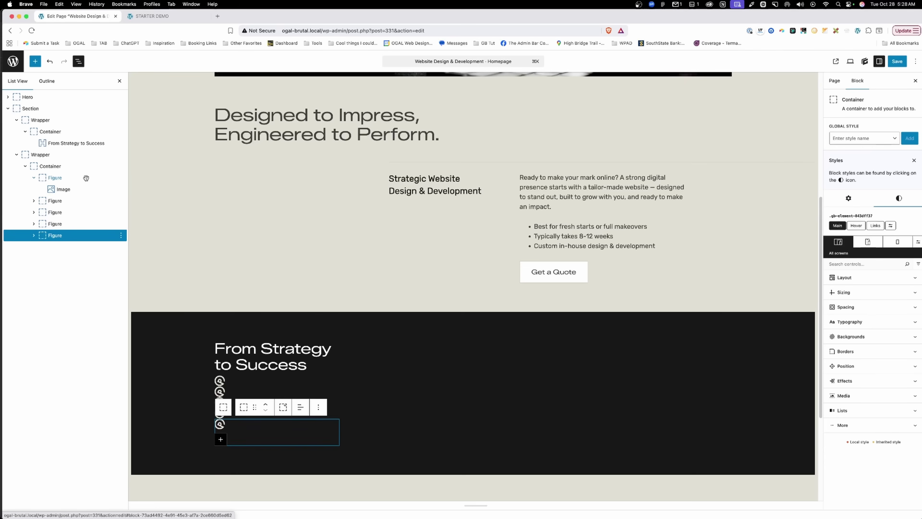
- Replace the second Figure's image with the icon between the GeneratePress and ACF icons in the media library
{"action": "left_click", "coordinate": [220, 391]}
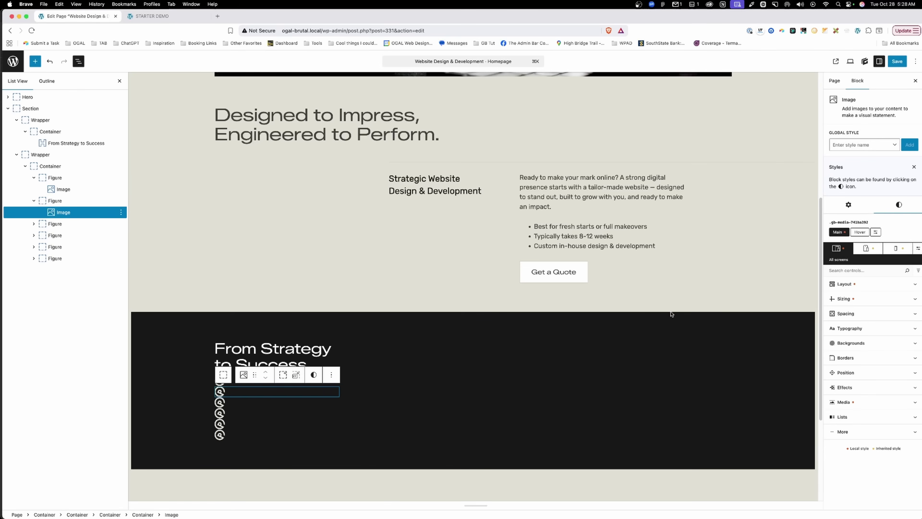
{"action": "left_click", "coordinate": [848, 204]}
{"action": "left_click", "coordinate": [891, 234]}
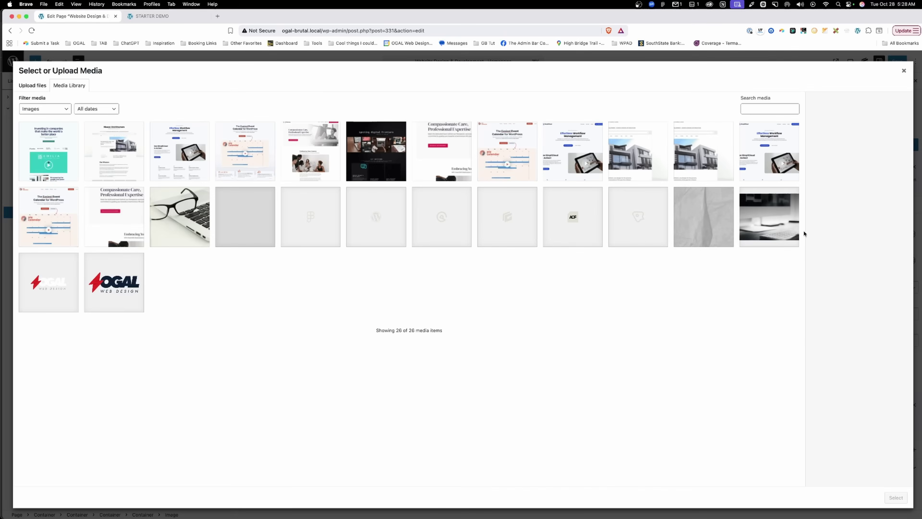
{"action": "left_click", "coordinate": [517, 215]}
{"action": "left_click", "coordinate": [904, 502]}
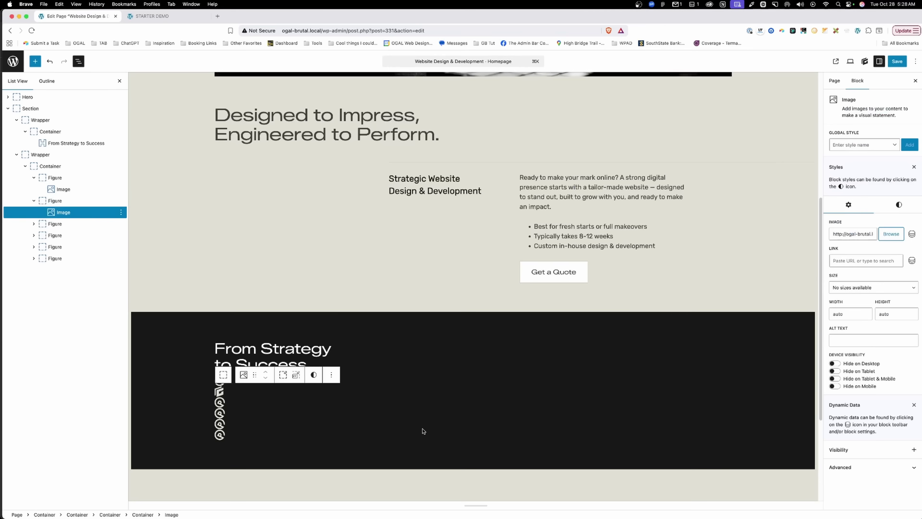
- Replace the third Figure's image with Advanced-Custom-Fields-1.svg from the media library
{"action": "left_click", "coordinate": [220, 402]}
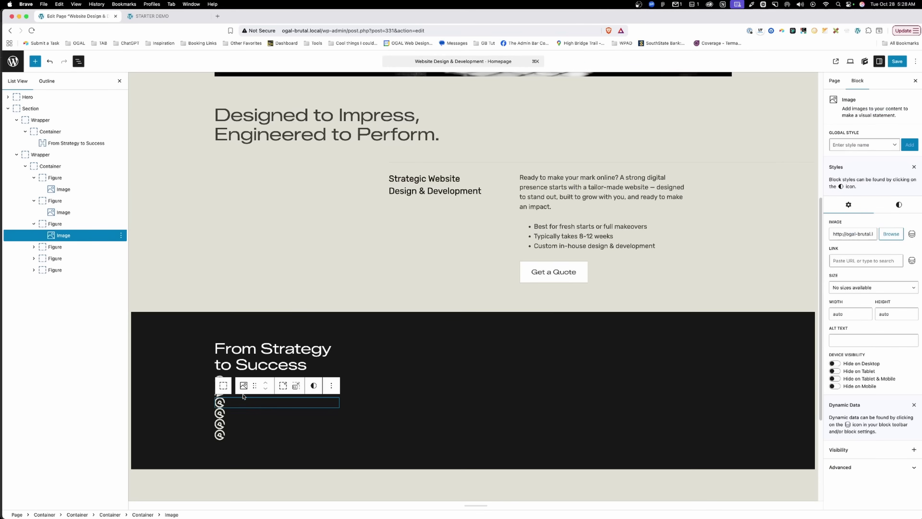
{"action": "left_click", "coordinate": [891, 234]}
{"action": "left_click", "coordinate": [551, 235]}
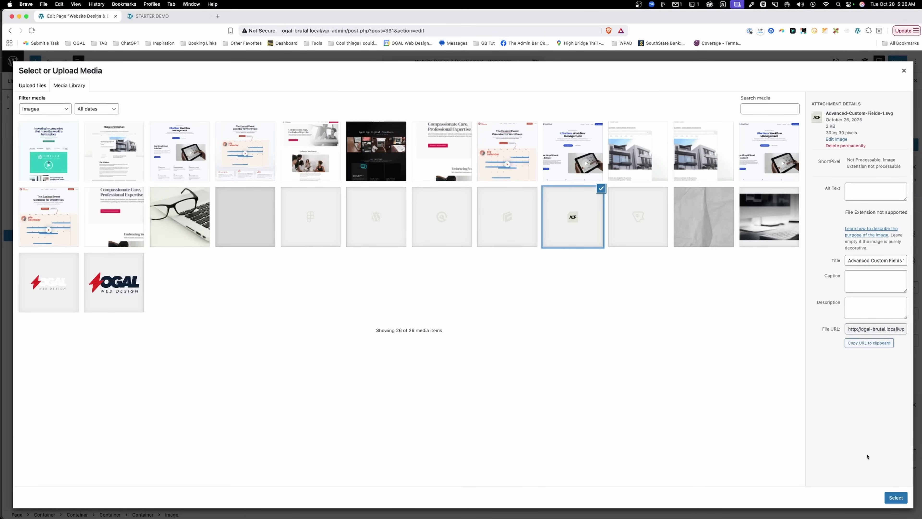
{"action": "left_click", "coordinate": [888, 498]}
{"action": "left_click", "coordinate": [306, 347]}
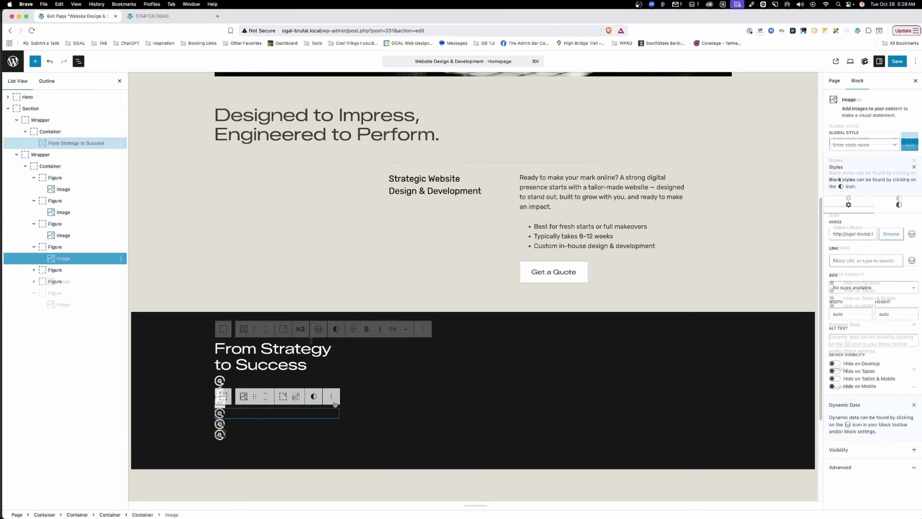
- Set the icon Container's display to Flex and its justify content to space-between
{"action": "left_click", "coordinate": [66, 167]}
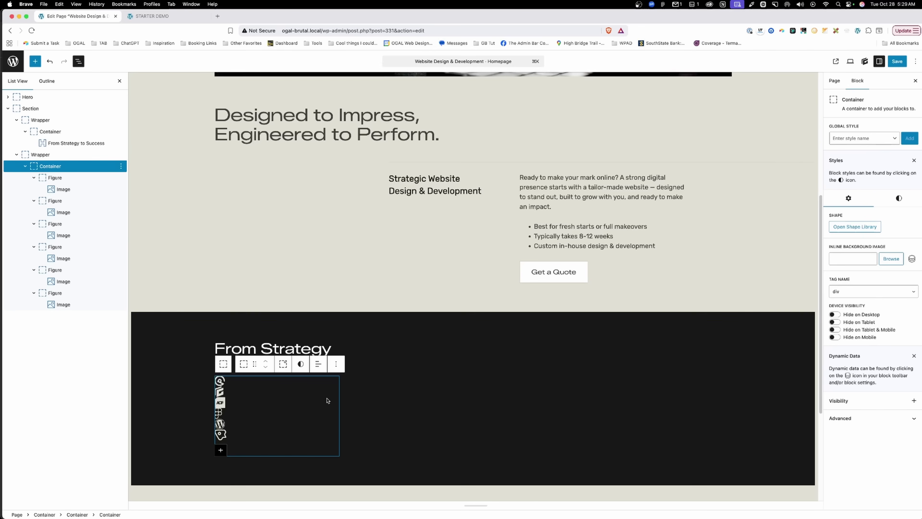
{"action": "left_click", "coordinate": [897, 202]}
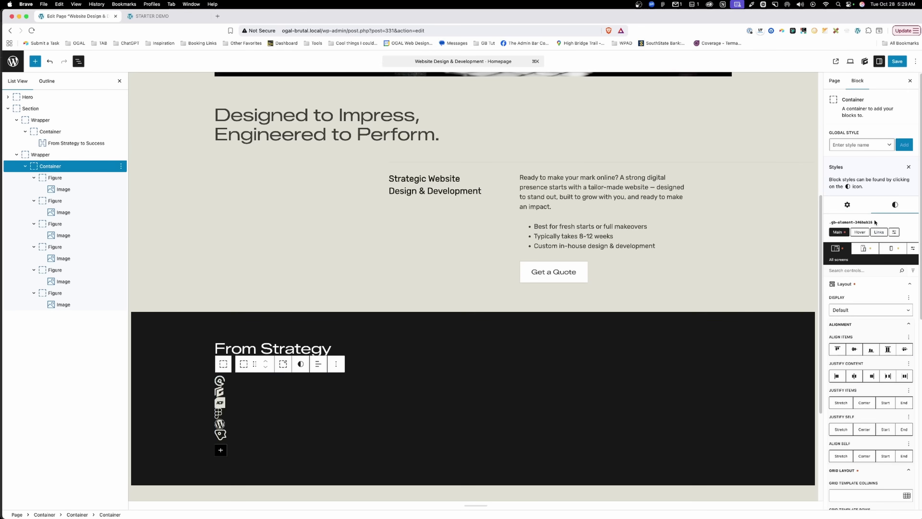
{"action": "left_click", "coordinate": [864, 314]}
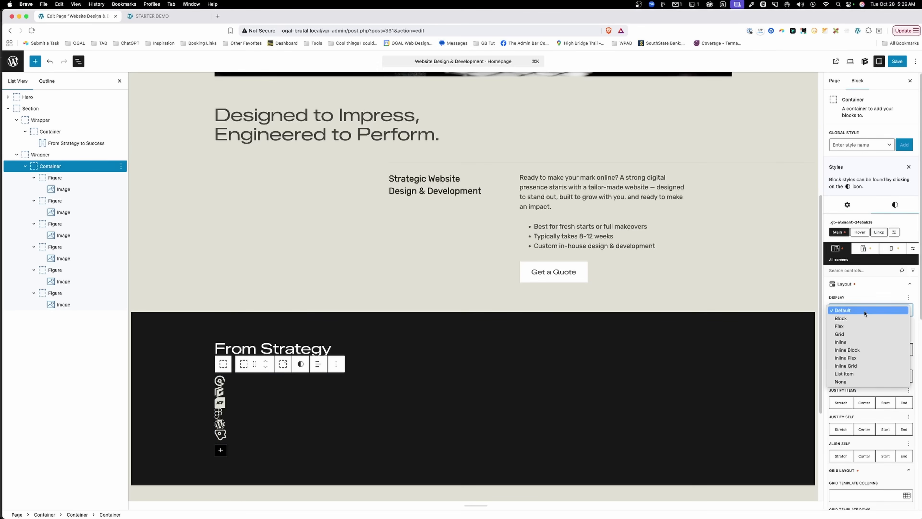
{"action": "left_click", "coordinate": [858, 324]}
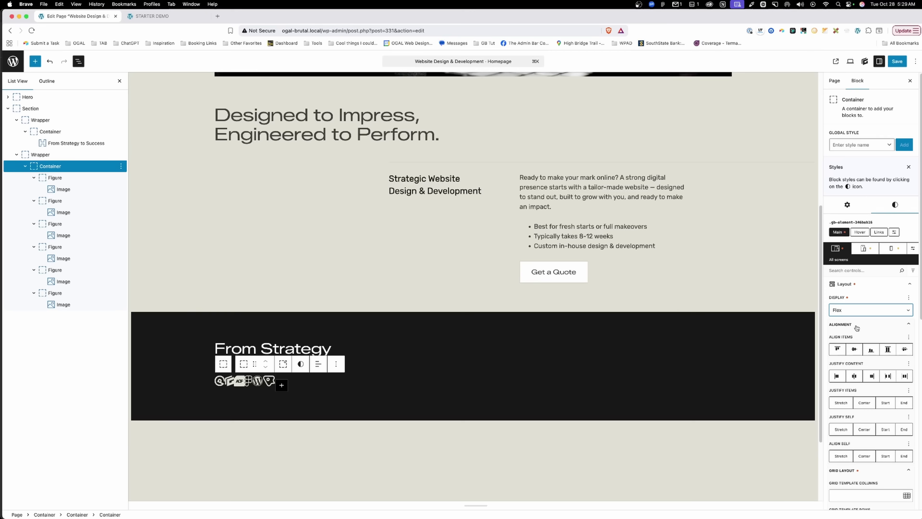
{"action": "left_click", "coordinate": [884, 379]}
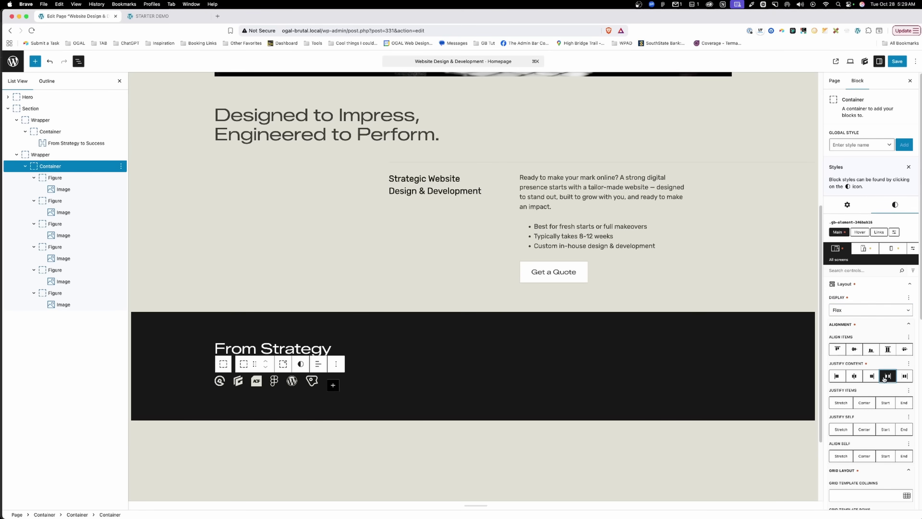
- Set the dark Section's row gap to 80 px to separate the heading from the icon row
{"action": "left_click", "coordinate": [322, 349]}
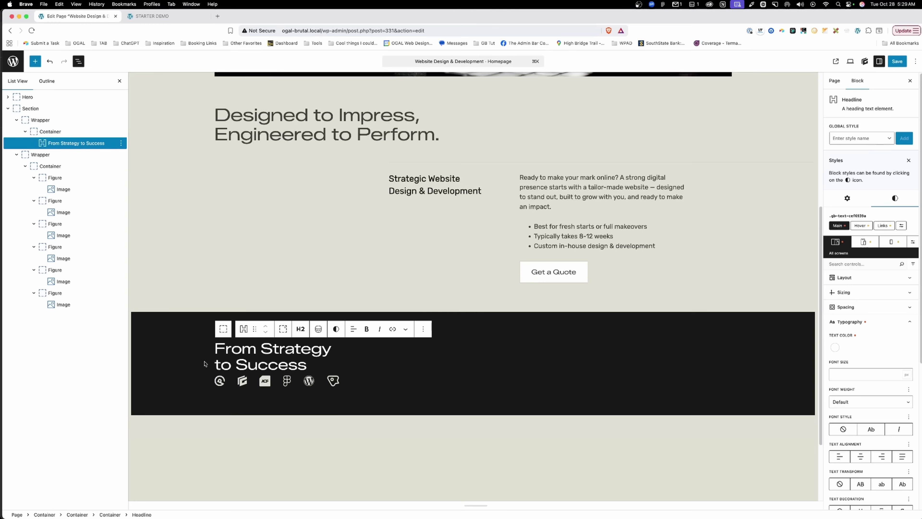
{"action": "left_click", "coordinate": [161, 334]}
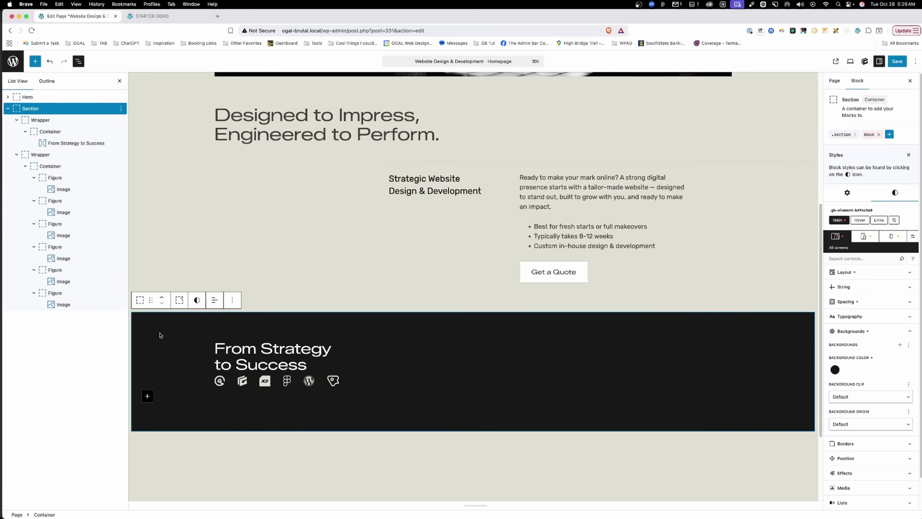
{"action": "left_click", "coordinate": [844, 273]}
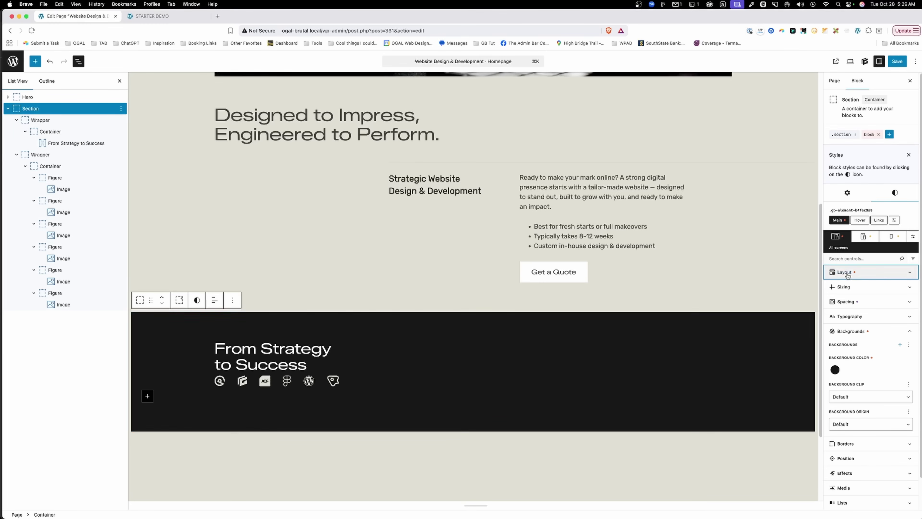
{"action": "scroll", "coordinate": [893, 322], "scroll_direction": "down", "scroll_amount": 7}
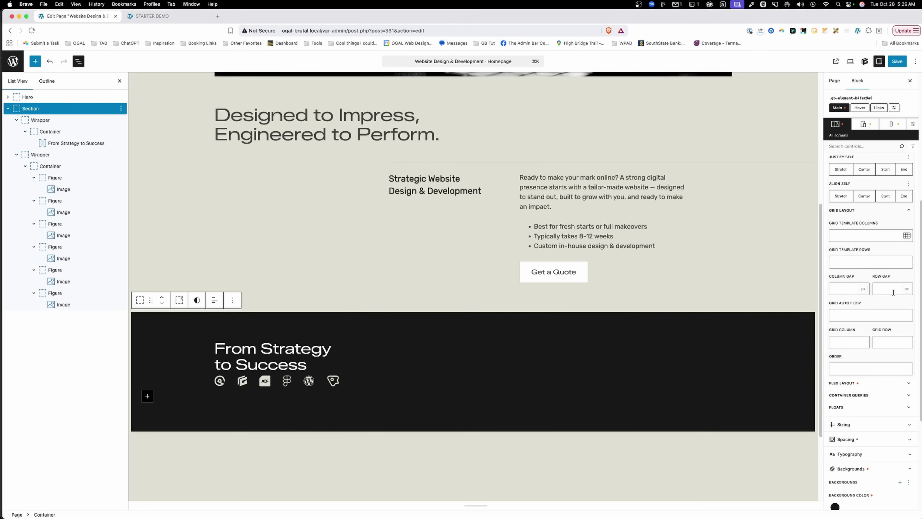
{"action": "left_click", "coordinate": [893, 292]}
{"action": "type", "text": "80"}
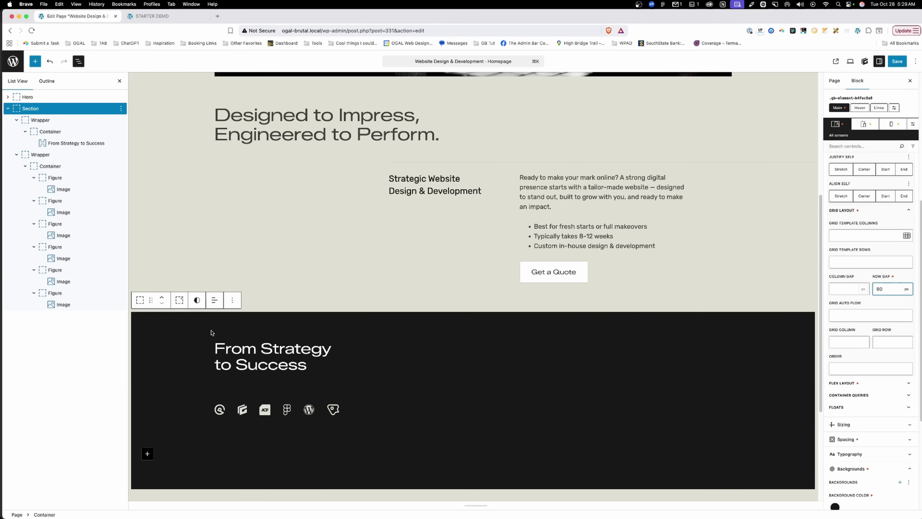
{"action": "left_click", "coordinate": [261, 252]}
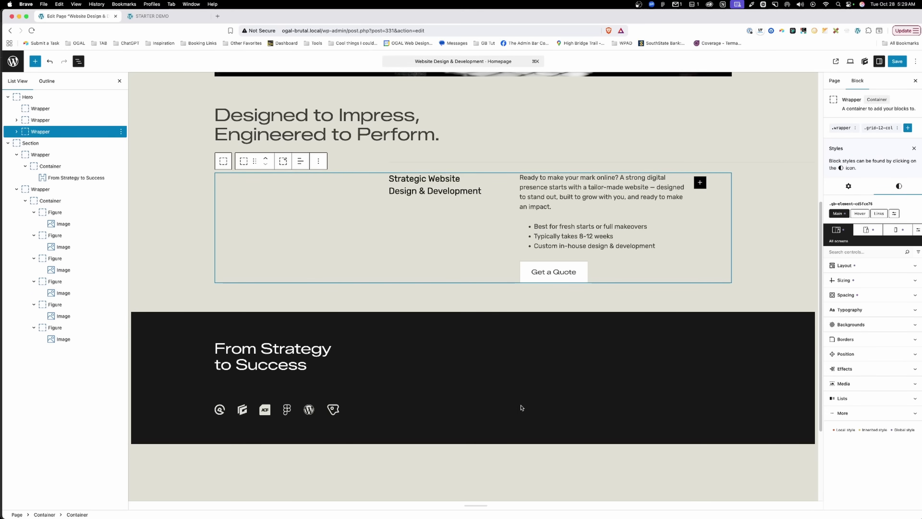
- Check the service list's column placement in Figma and, back in the browser editor, add a Container after the icon row in the second Wrapper
{"action": "left_click", "coordinate": [368, 509]}
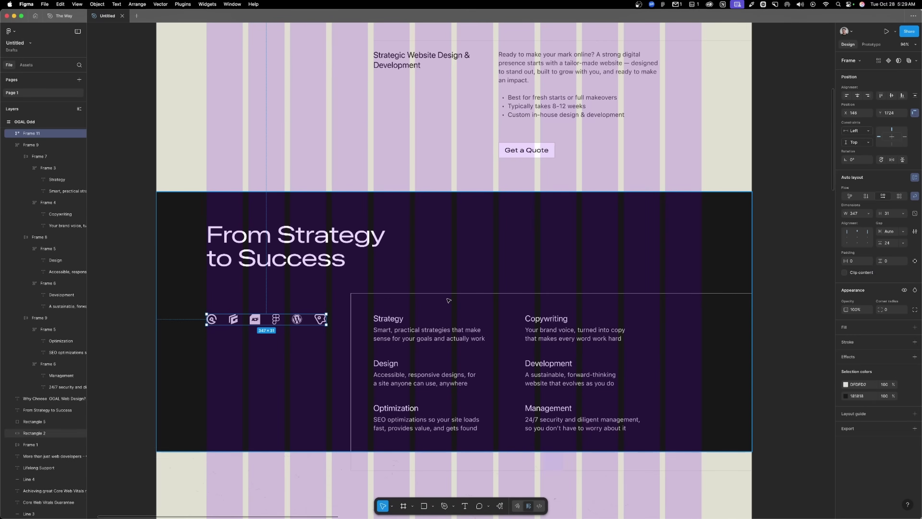
{"action": "left_click", "coordinate": [465, 268]}
{"action": "scroll", "coordinate": [465, 268], "scroll_direction": "down", "scroll_amount": 3}
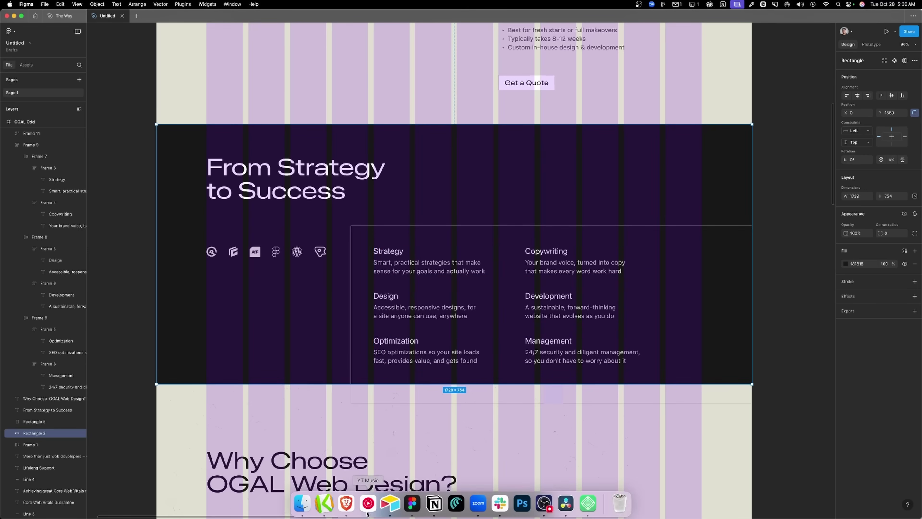
{"action": "left_click", "coordinate": [347, 503]}
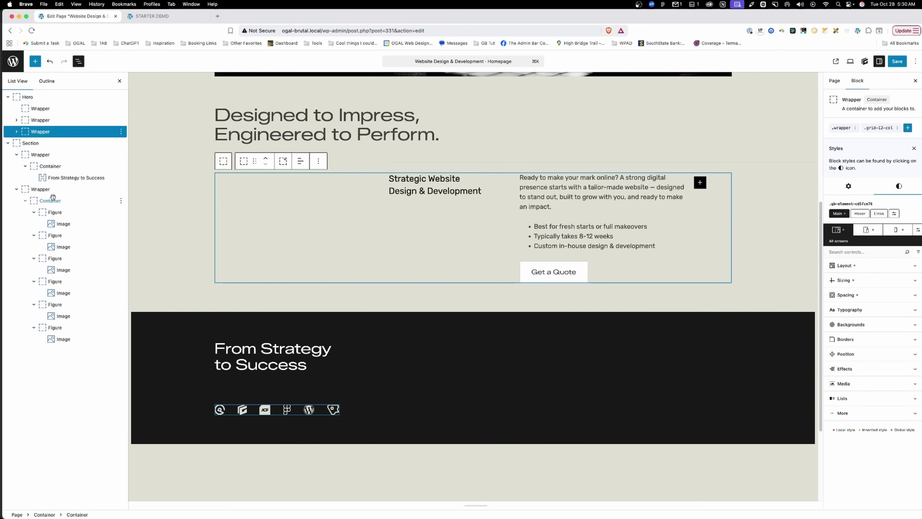
{"action": "left_click", "coordinate": [354, 410]}
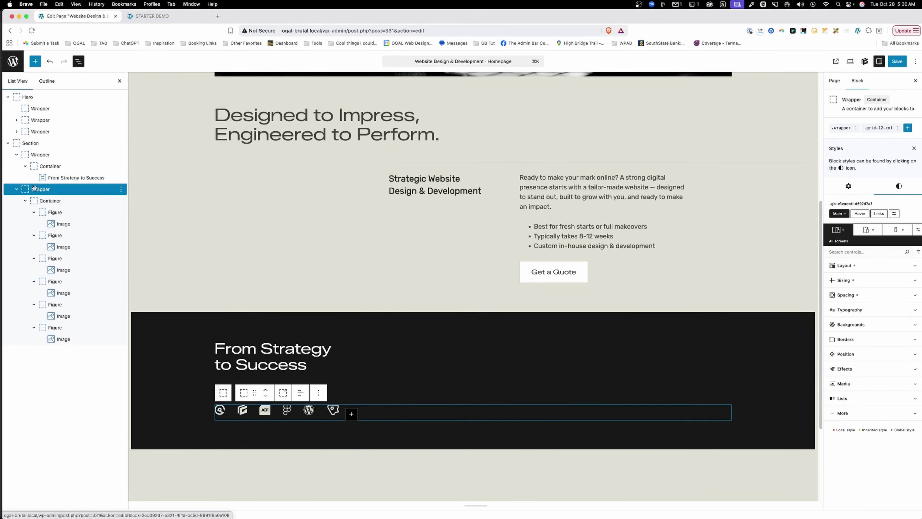
{"action": "left_click", "coordinate": [351, 414]}
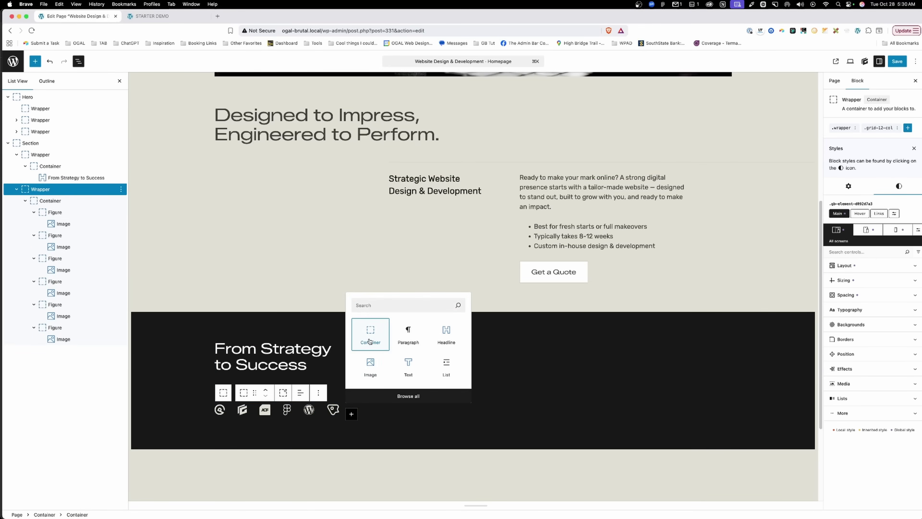
{"action": "left_click", "coordinate": [360, 358]}
- Set the new Container's grid column to 5/12
{"action": "left_click", "coordinate": [849, 284]}
{"action": "scroll", "coordinate": [849, 285], "scroll_direction": "down", "scroll_amount": 6}
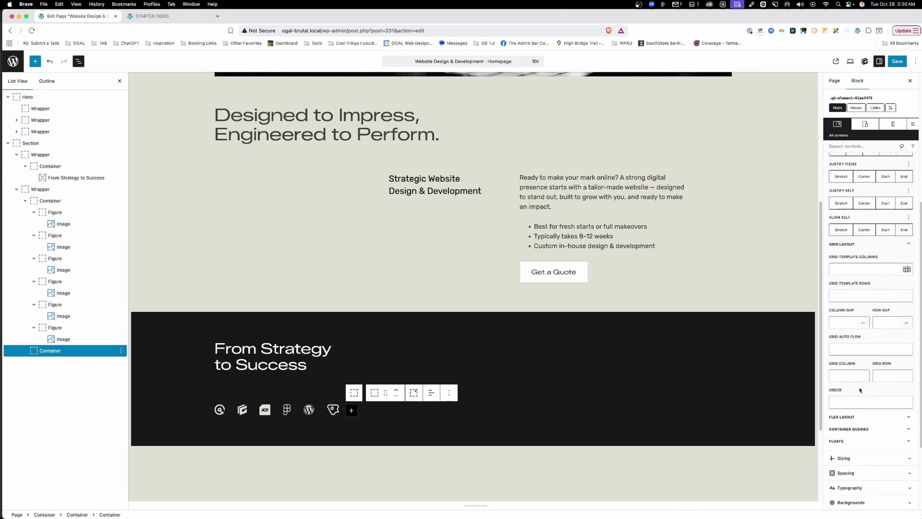
{"action": "left_click", "coordinate": [849, 373]}
{"action": "type", "text": "5/12"}
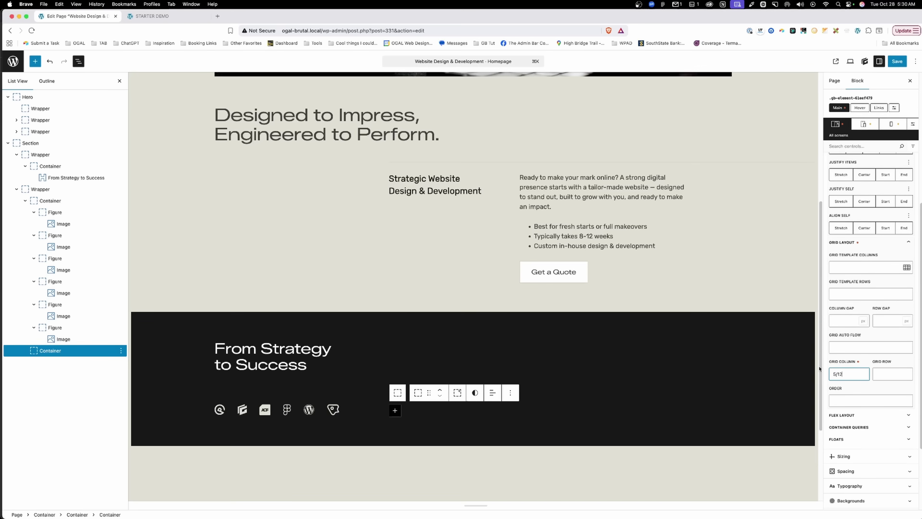
{"action": "left_click", "coordinate": [498, 419]}
{"action": "left_click", "coordinate": [500, 411]}
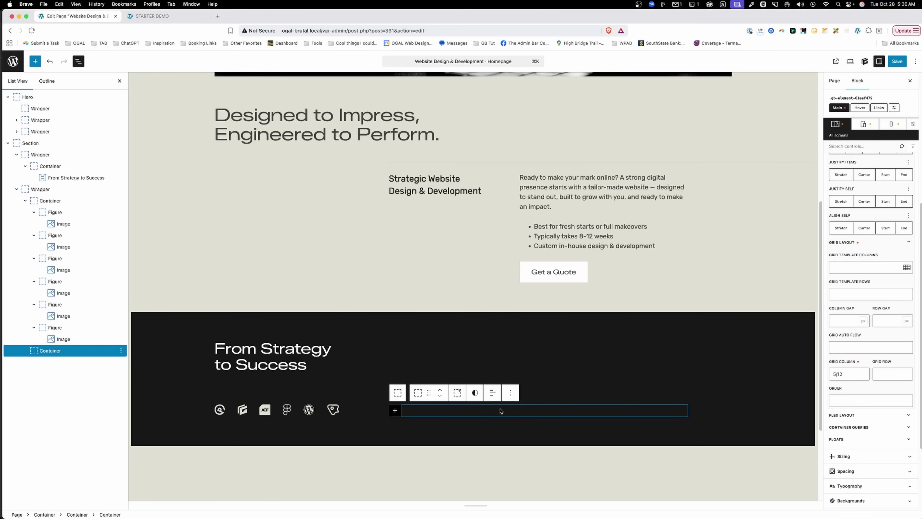
- Nest a Container inside the 5/12 Container and add a Heading 3 Headline reading "Strategy" to it
{"action": "left_click", "coordinate": [396, 411]}
{"action": "left_click", "coordinate": [413, 336]}
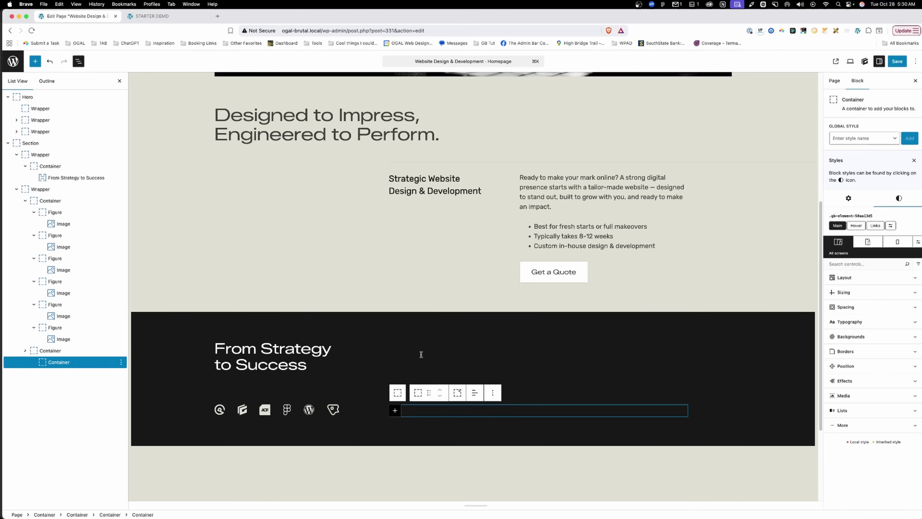
{"action": "left_click", "coordinate": [395, 410]}
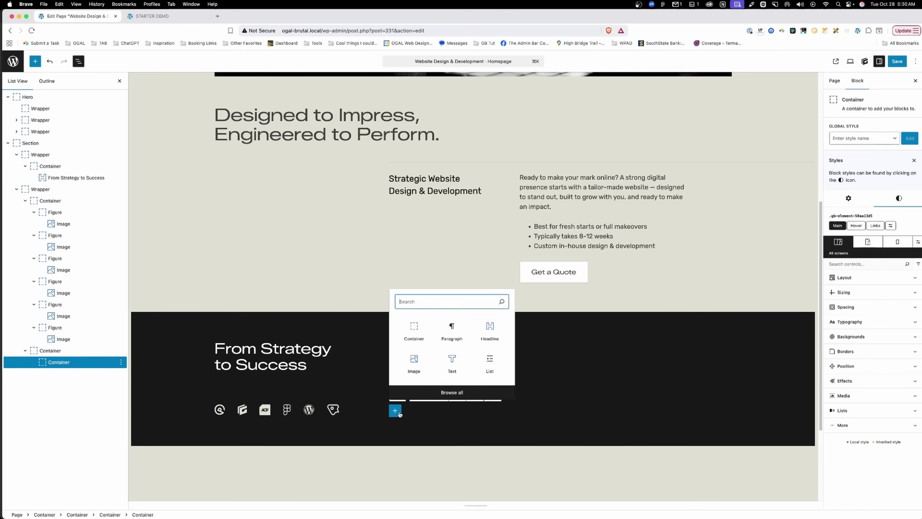
{"action": "left_click", "coordinate": [480, 338]}
{"action": "left_click", "coordinate": [475, 392]}
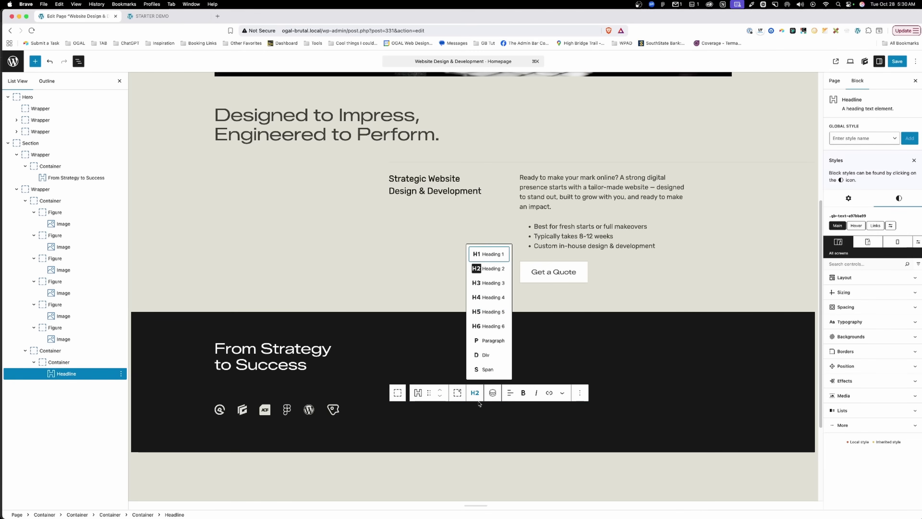
{"action": "left_click", "coordinate": [486, 292]}
{"action": "left_click", "coordinate": [416, 407]}
{"action": "type", "text": "s"}
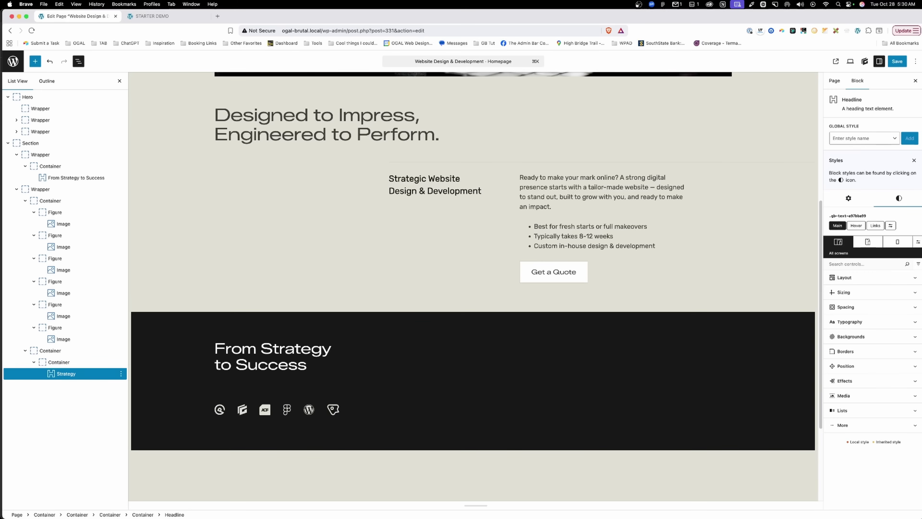
- Set the Strategy Headline's text color to white
{"action": "left_click", "coordinate": [834, 324]}
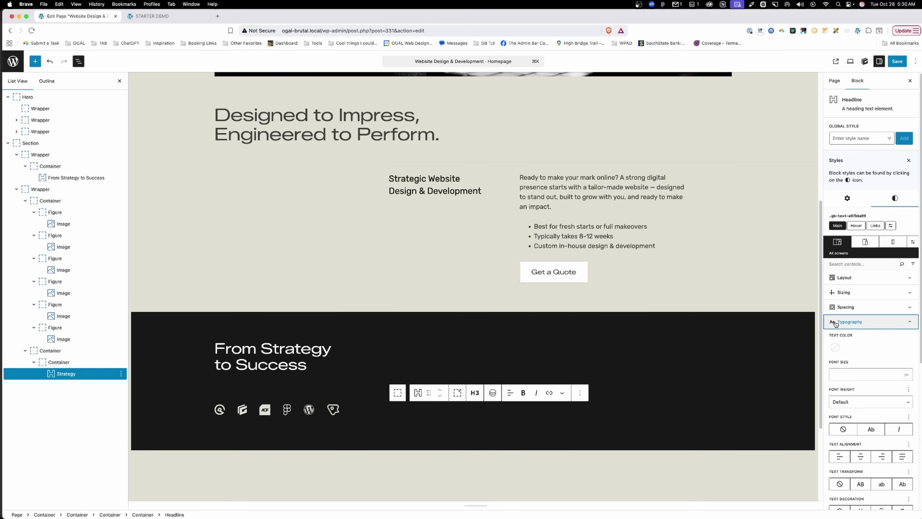
{"action": "left_click", "coordinate": [836, 349]}
{"action": "left_click", "coordinate": [882, 467]}
- Add a Text block below Strategy reading "Smart, practical strategies that make sense for your goals and actually work"
{"action": "left_click", "coordinate": [429, 412]}
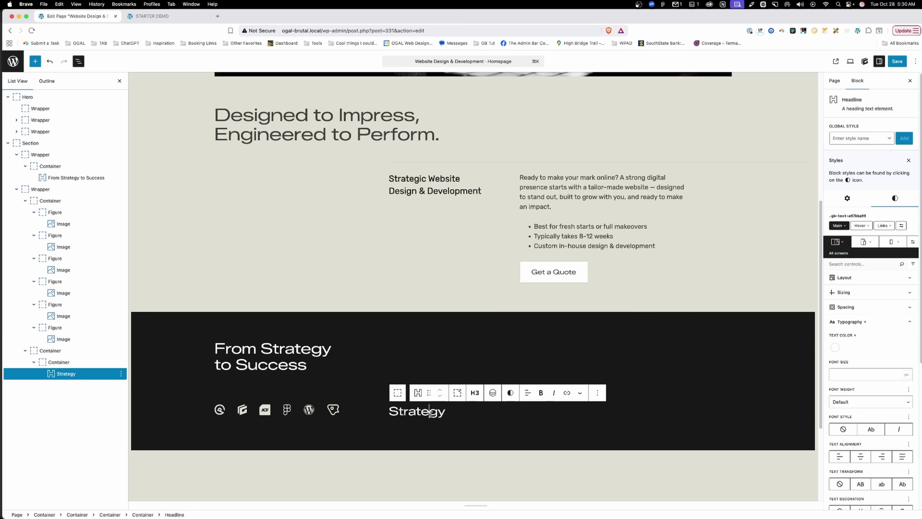
{"action": "key", "text": "End"}
{"action": "key", "text": "Return"}
{"action": "type", "text": "/te"}
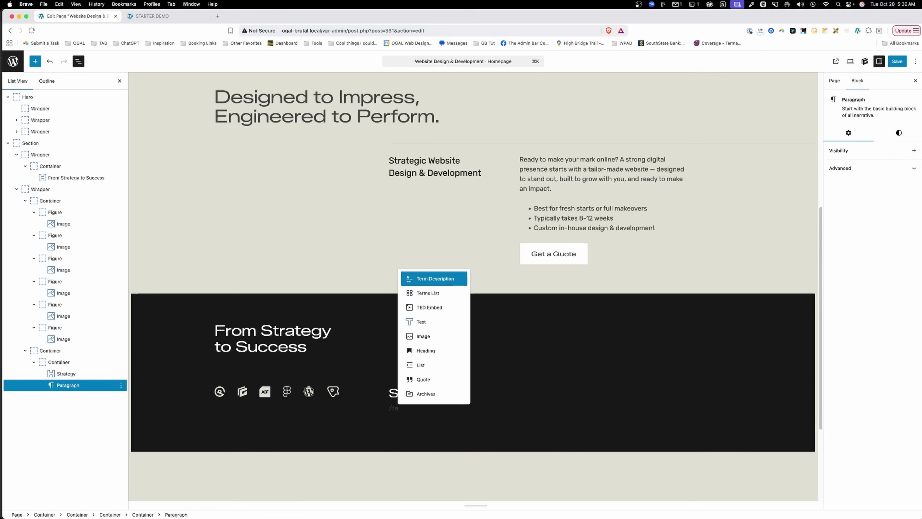
{"action": "type", "text": "xt"}
{"action": "left_click", "coordinate": [438, 277]}
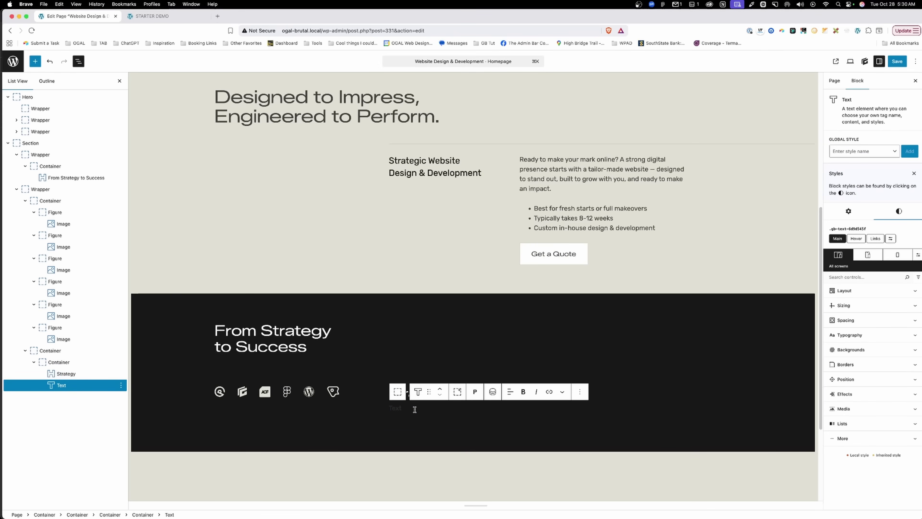
{"action": "type", "text": "Smart, practical strategies that make sense for your goals and actually work"}
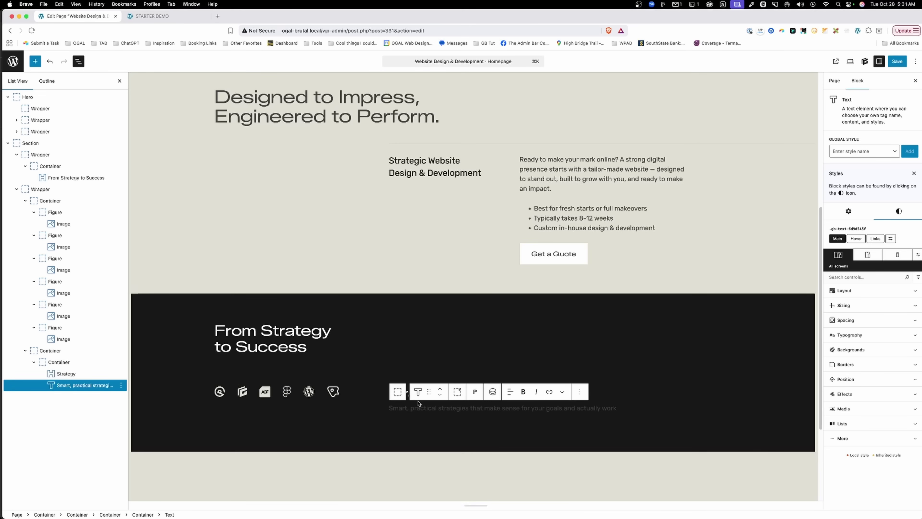
- Set the dark Section's text color to var(--beige-light)
{"action": "left_click", "coordinate": [166, 316]}
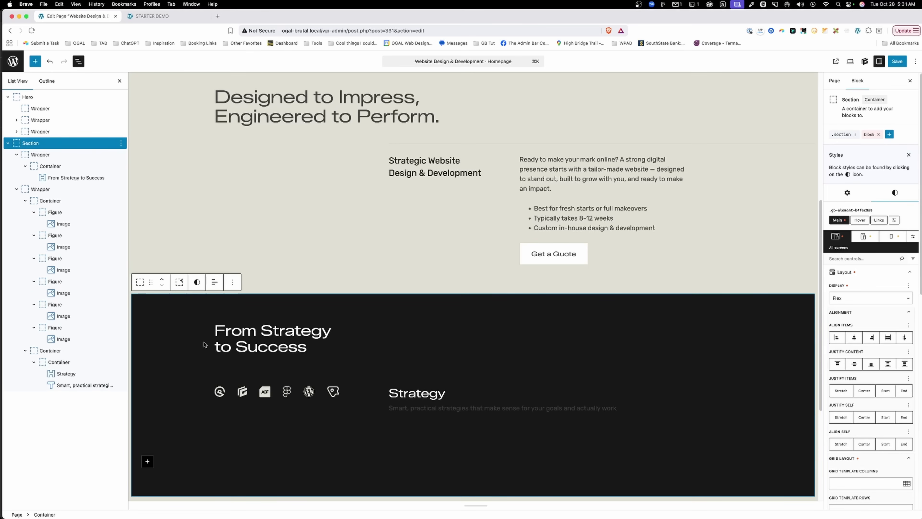
{"action": "left_click", "coordinate": [849, 272]}
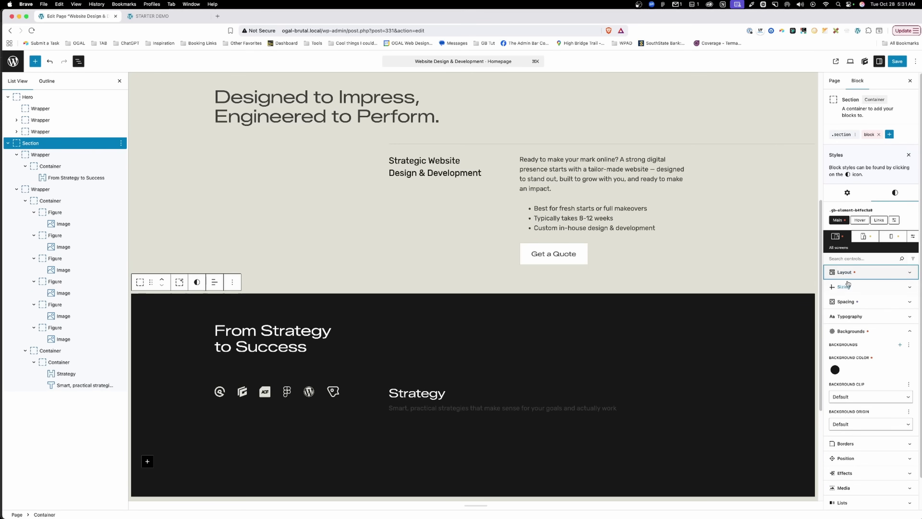
{"action": "left_click", "coordinate": [848, 316]}
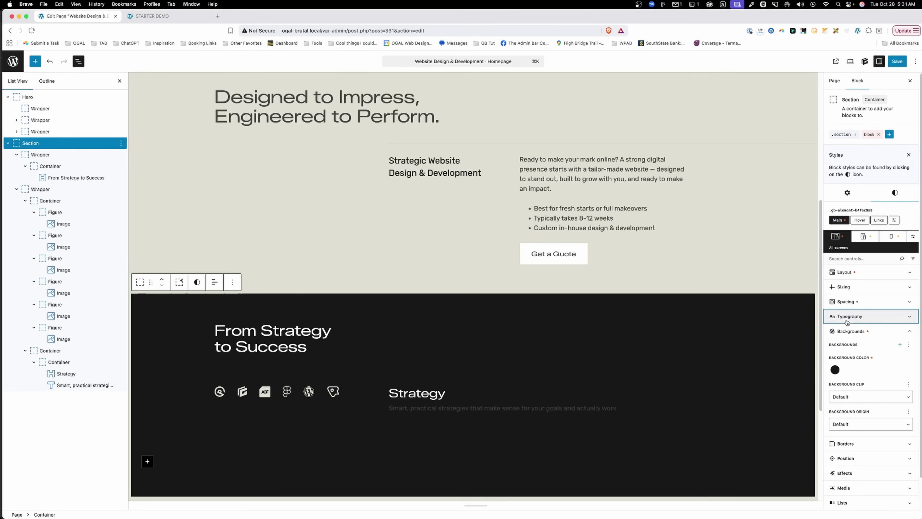
{"action": "left_click", "coordinate": [836, 341]}
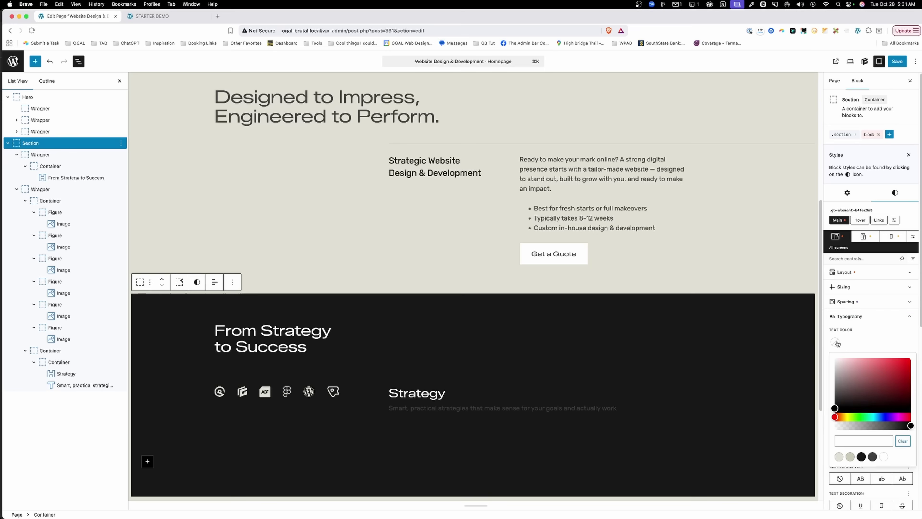
{"action": "left_click", "coordinate": [839, 456]}
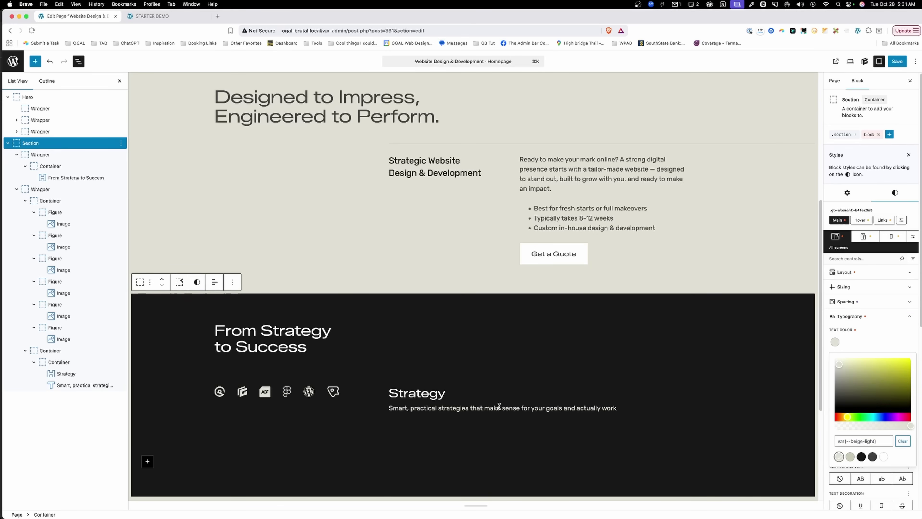
- Apply the .p-large global style to the Strategy Headline and set its bottom margin to 4 px
{"action": "left_click", "coordinate": [433, 407]}
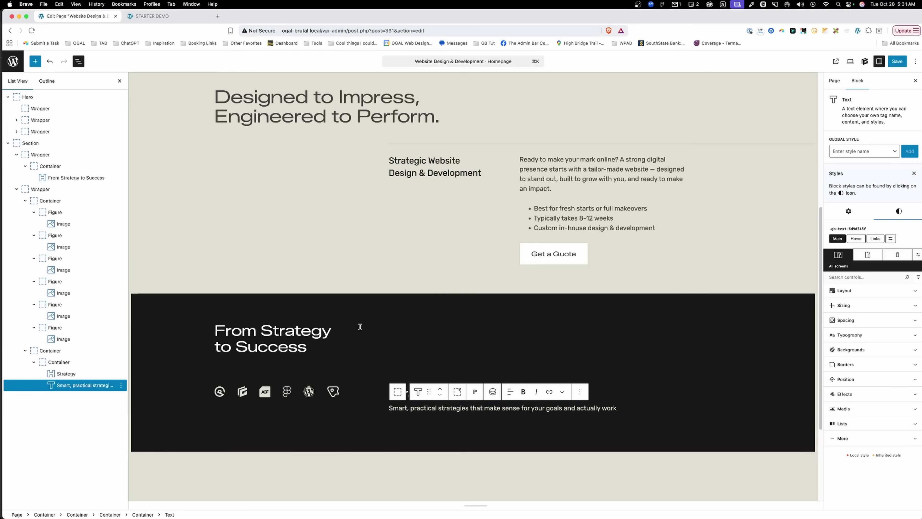
{"action": "left_click", "coordinate": [410, 395]}
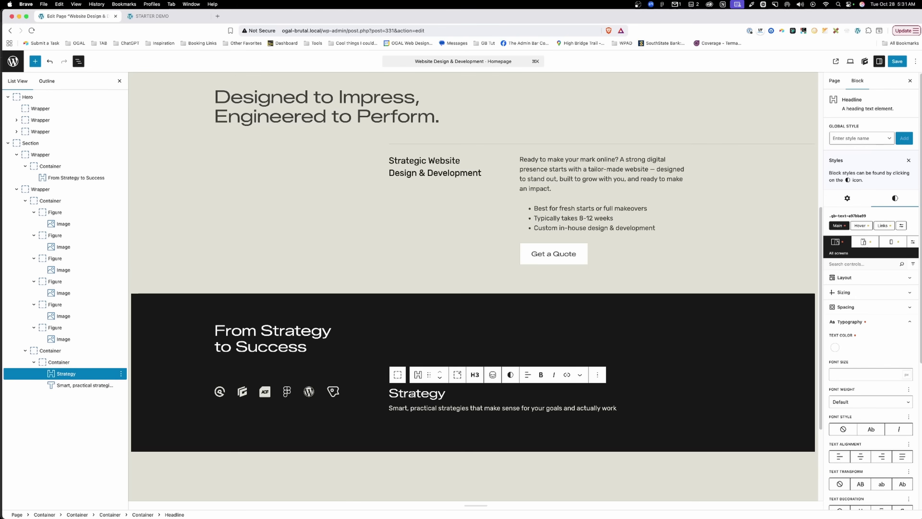
{"action": "left_click", "coordinate": [856, 139]}
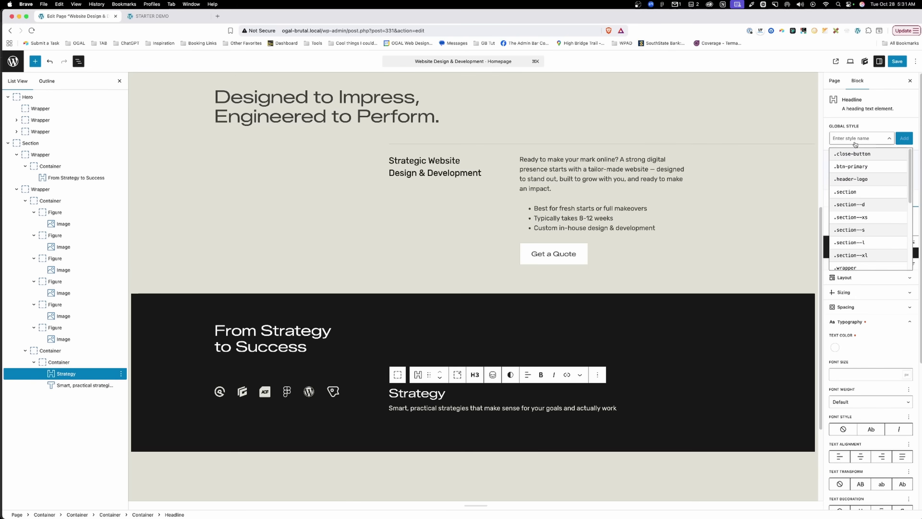
{"action": "type", "text": "p-la"}
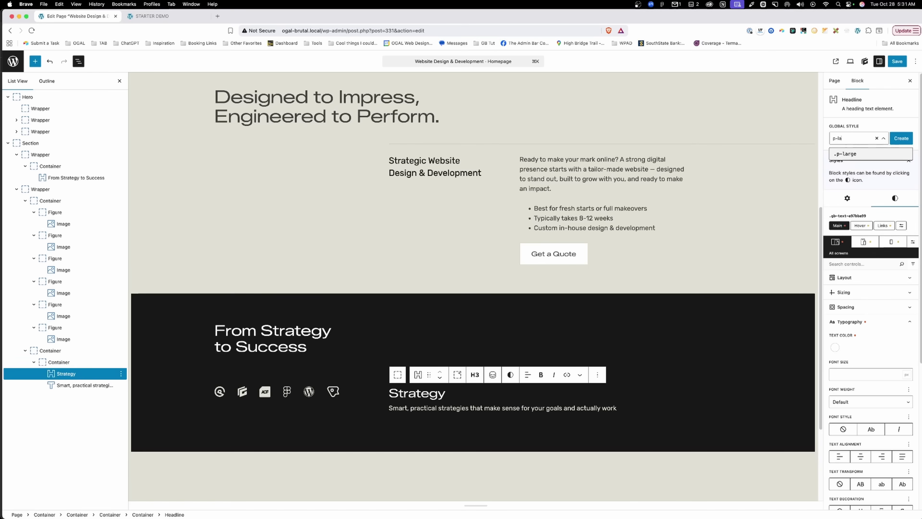
{"action": "left_click", "coordinate": [849, 155]}
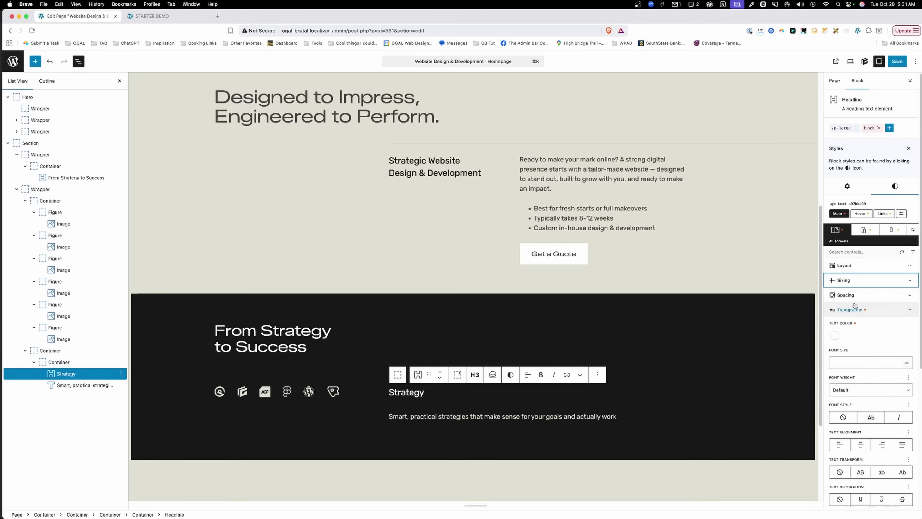
{"action": "left_click", "coordinate": [857, 295]}
{"action": "left_click", "coordinate": [866, 424]}
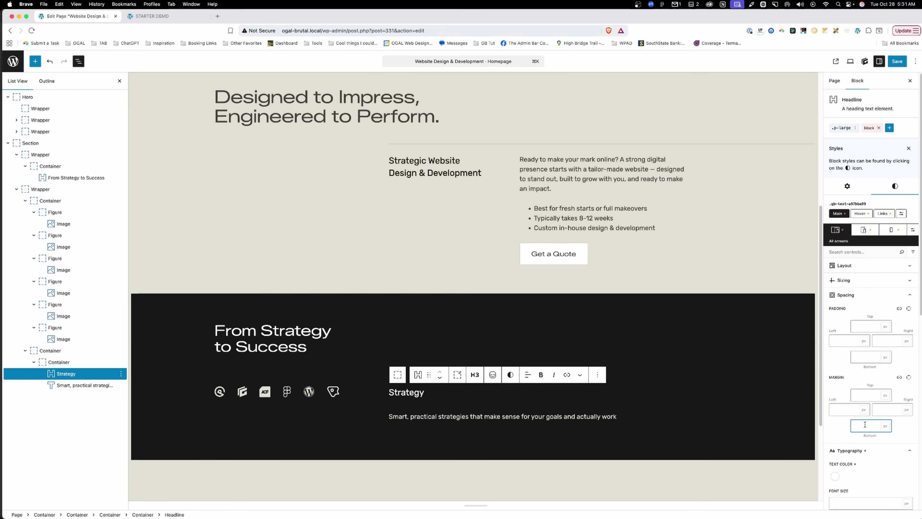
{"action": "type", "text": "4"}
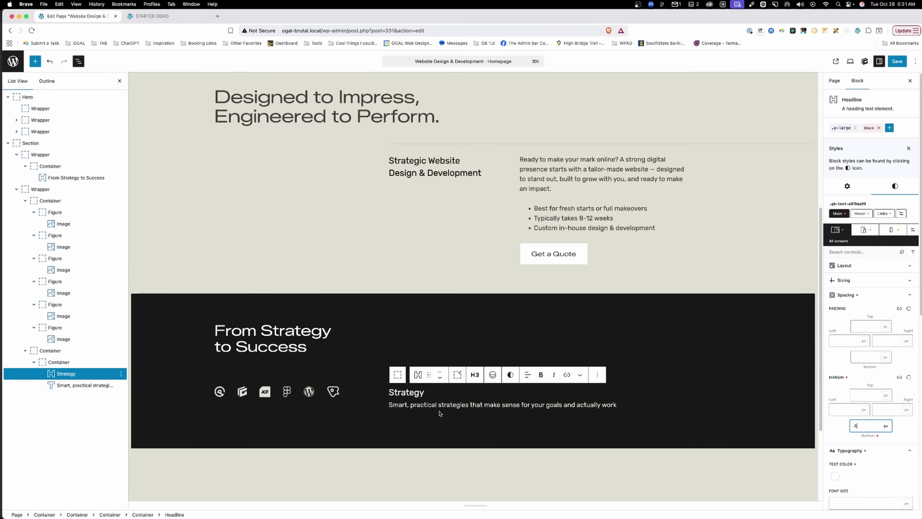
- Set the bottom margin of the description Text under Strategy to 0 px
{"action": "left_click", "coordinate": [431, 406]}
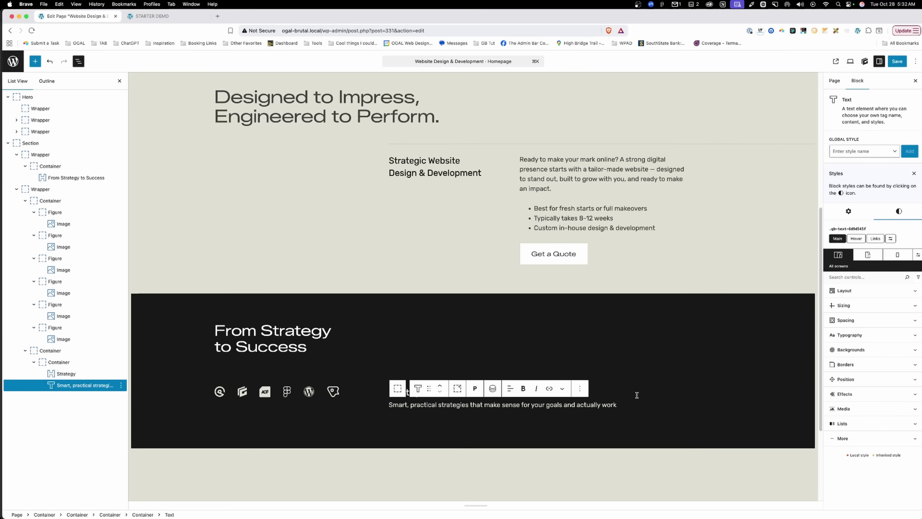
{"action": "left_click", "coordinate": [847, 320]}
{"action": "left_click", "coordinate": [866, 445]}
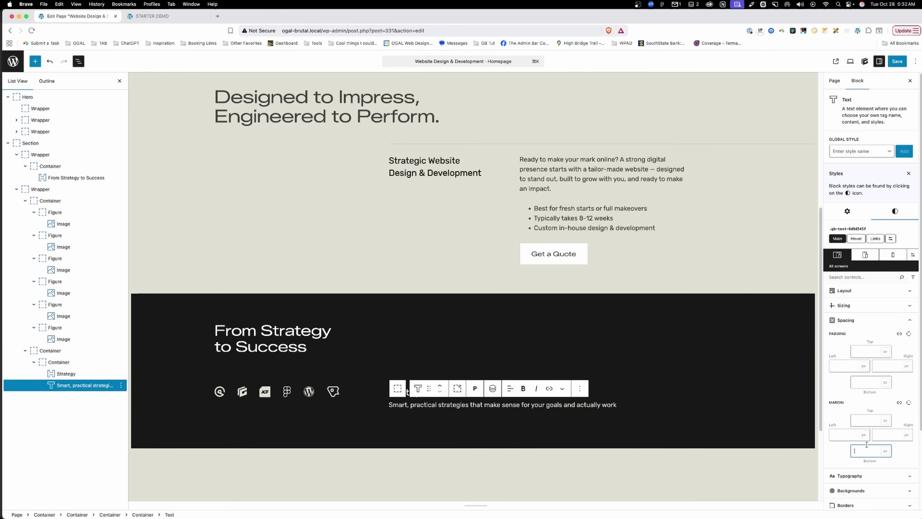
{"action": "type", "text": "0"}
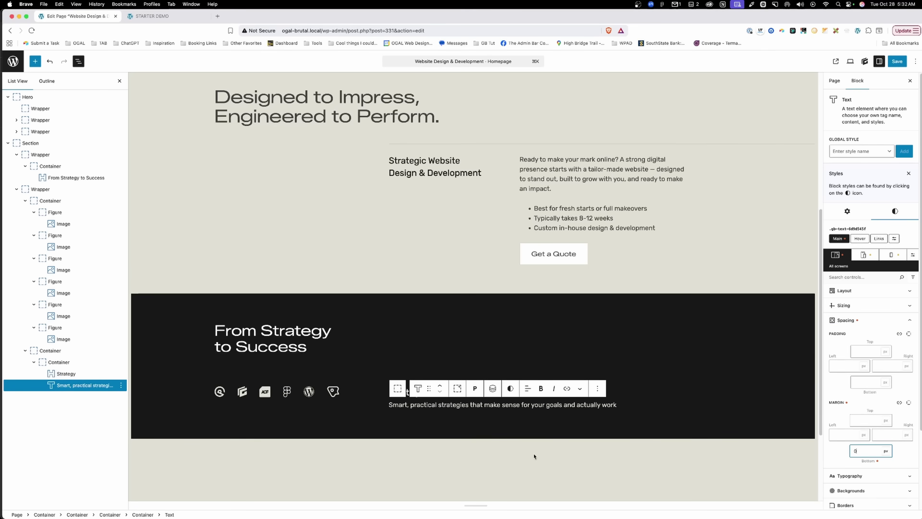
- Duplicate the Container holding the Strategy headline and description five times to get six service items
{"action": "left_click", "coordinate": [444, 405]}
{"action": "left_click", "coordinate": [398, 388]}
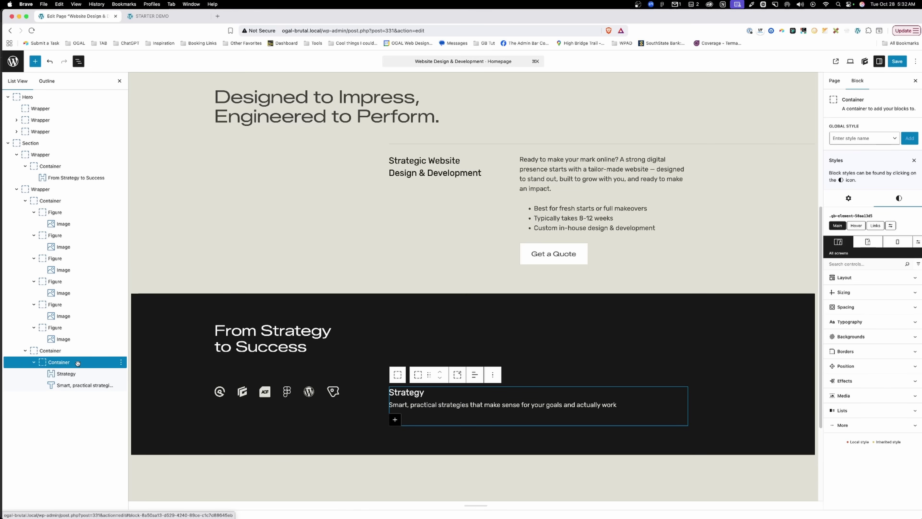
{"action": "key", "text": "super+shift+d"}
{"action": "key", "text": "super+shift+d"}
{"action": "key", "text": "super+shift+d"}
{"action": "key", "text": "super+shift+d"}
{"action": "key", "text": "super+shift+d"}
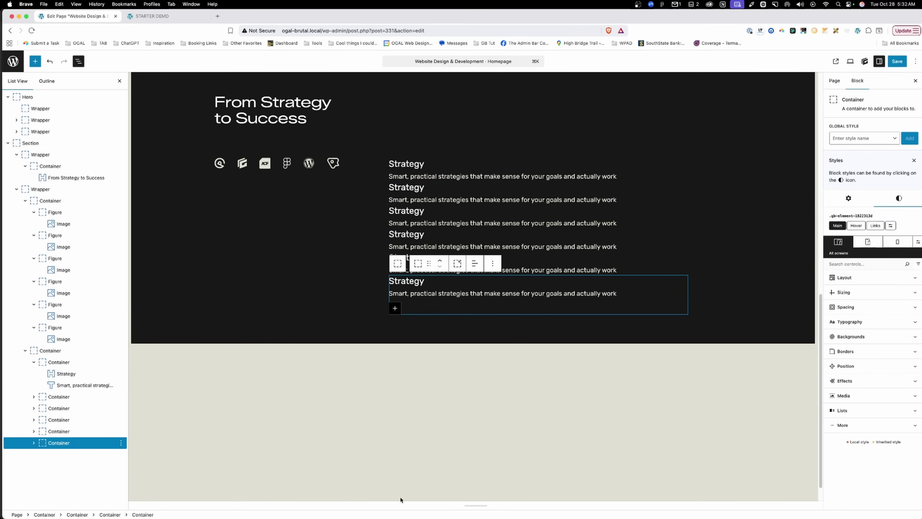
- Switch to Figma, review the arrangement of the six service items with the layout grid hidden, and return to the WordPress editor
{"action": "left_click", "coordinate": [412, 505]}
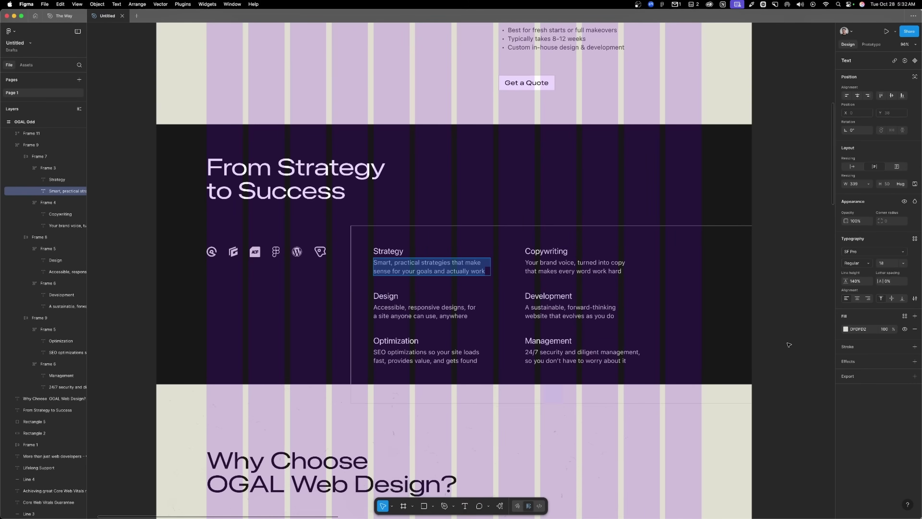
{"action": "key", "text": "Escape"}
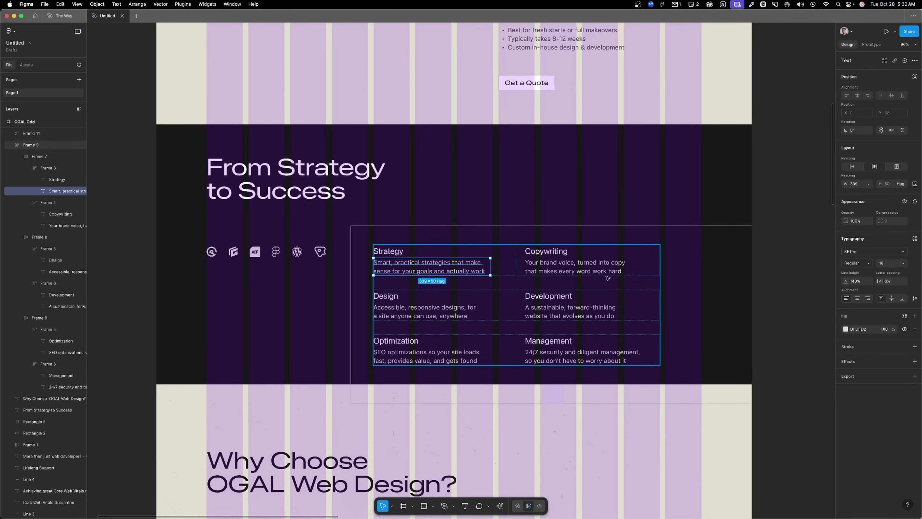
{"action": "left_click", "coordinate": [490, 311]}
{"action": "key", "text": "ctrl+g"}
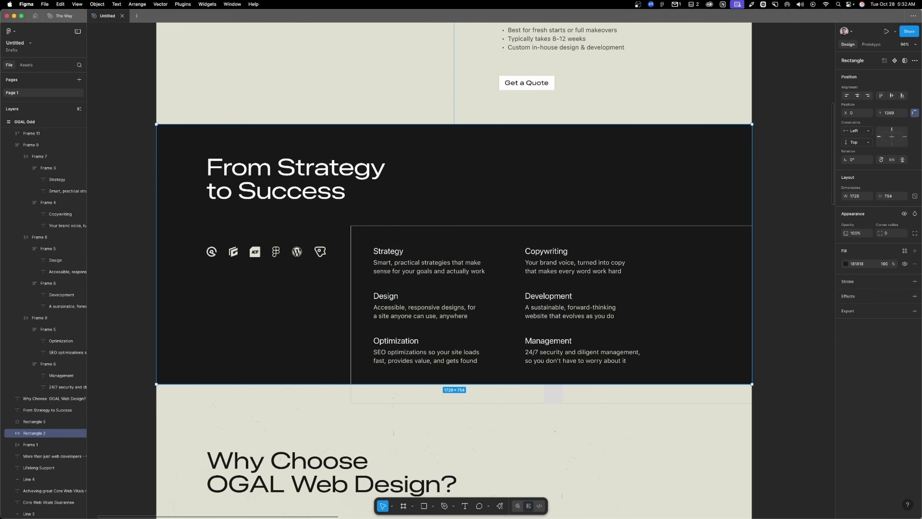
{"action": "left_click", "coordinate": [345, 505]}
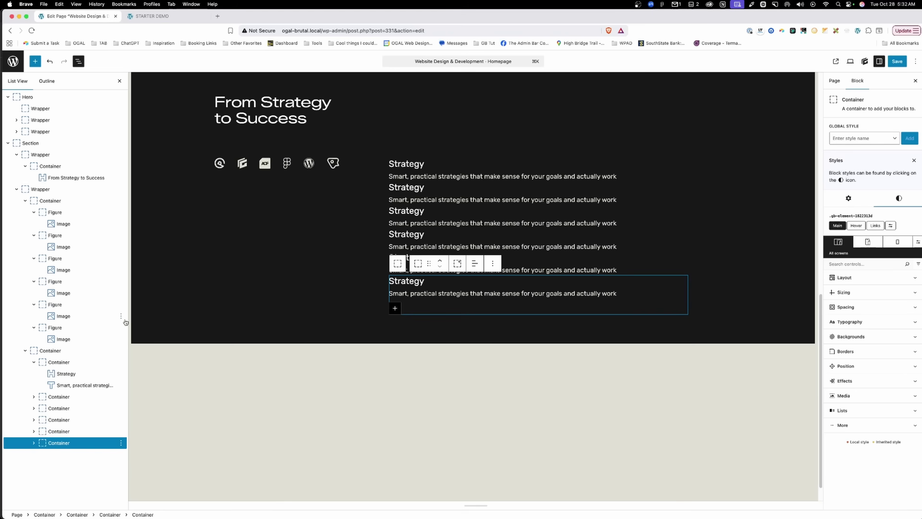
- Set the Container holding the six service items to Grid display with two equal columns, repeat(2, minmax(0, 1fr))
{"action": "left_click", "coordinate": [51, 350]}
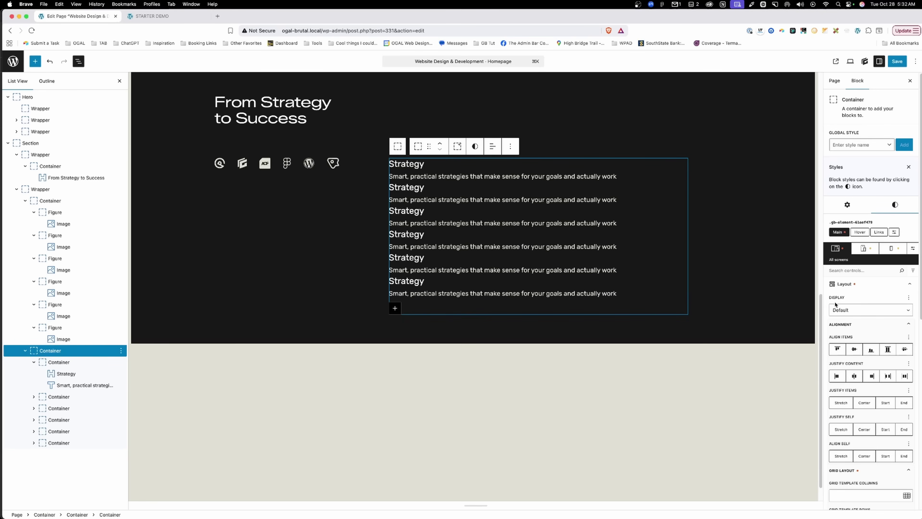
{"action": "left_click", "coordinate": [853, 309]}
{"action": "left_click", "coordinate": [853, 334]}
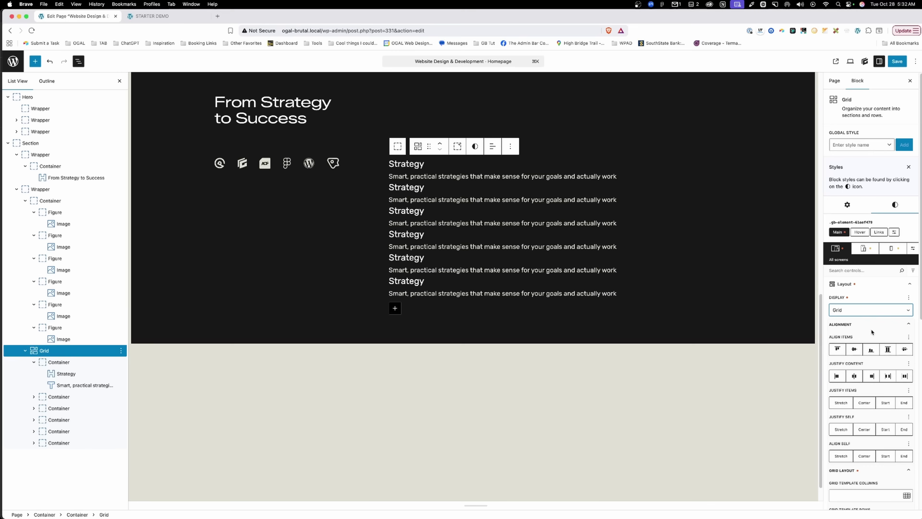
{"action": "left_click", "coordinate": [878, 328]}
{"action": "left_click", "coordinate": [906, 361]}
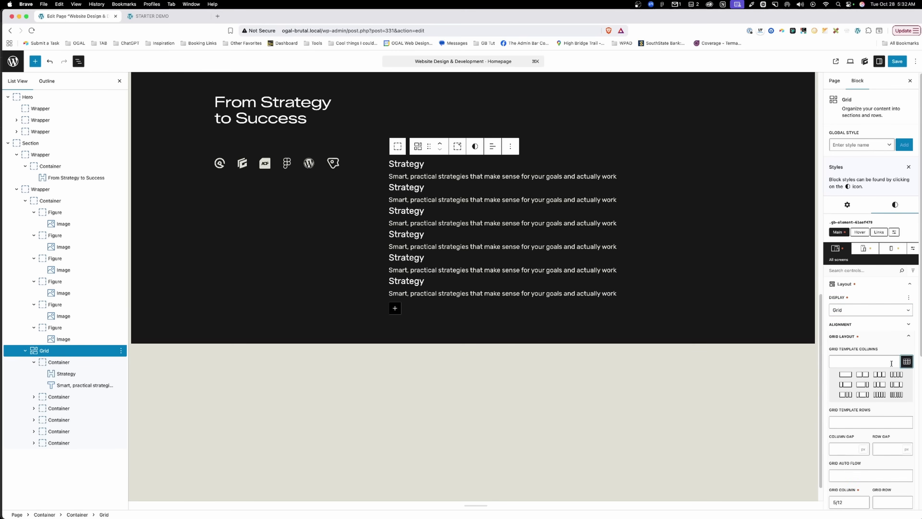
{"action": "left_click", "coordinate": [863, 376]}
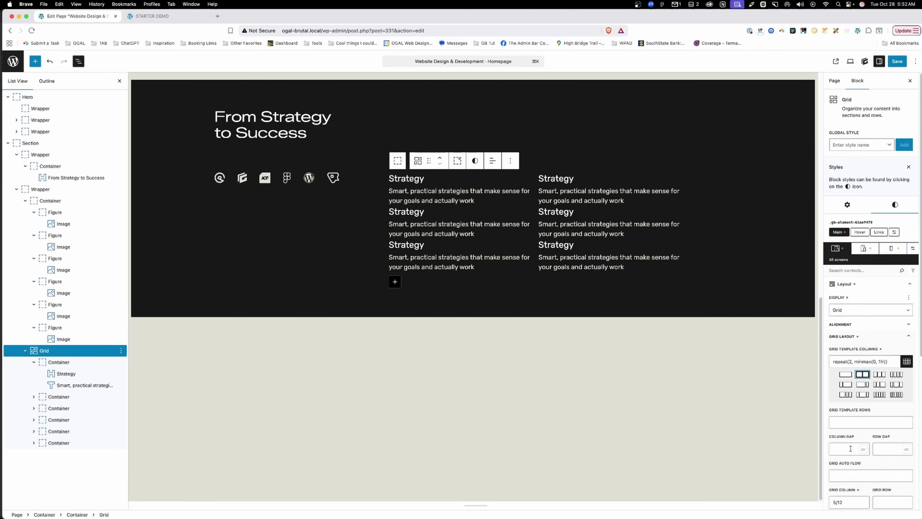
- Set both the column gap and the row gap of the service items Grid to 60 px
{"action": "left_click", "coordinate": [854, 439]}
{"action": "type", "text": "60"}
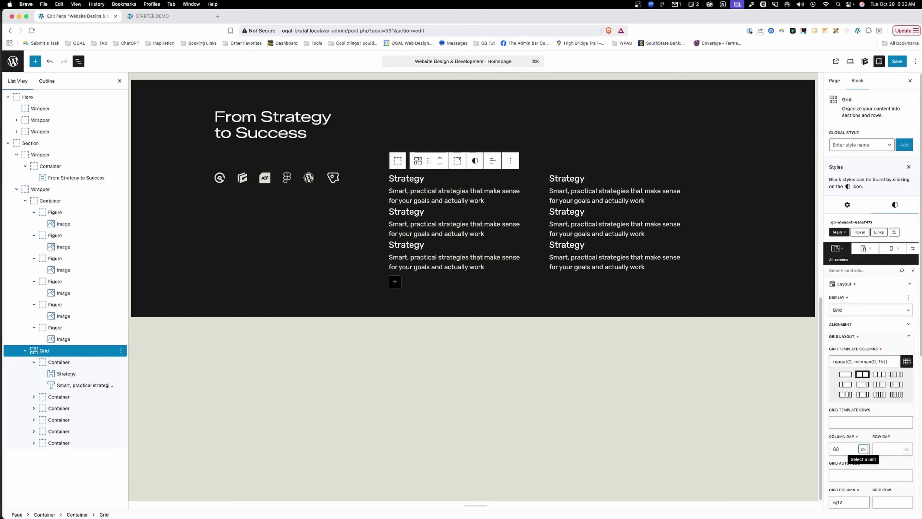
{"action": "left_click", "coordinate": [886, 449]}
{"action": "type", "text": "60"}
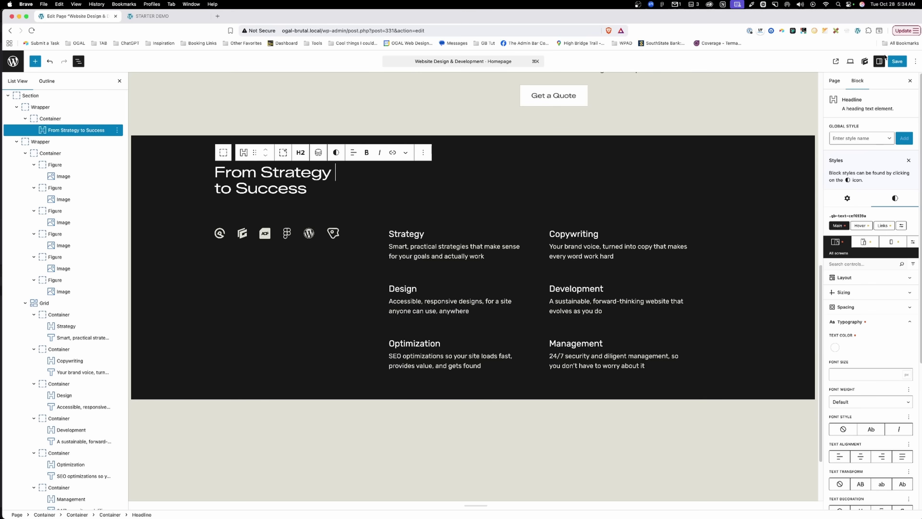
- Save the page and reload the STARTER DEMO front end to check the From Strategy to Success section
{"action": "left_click", "coordinate": [895, 61]}
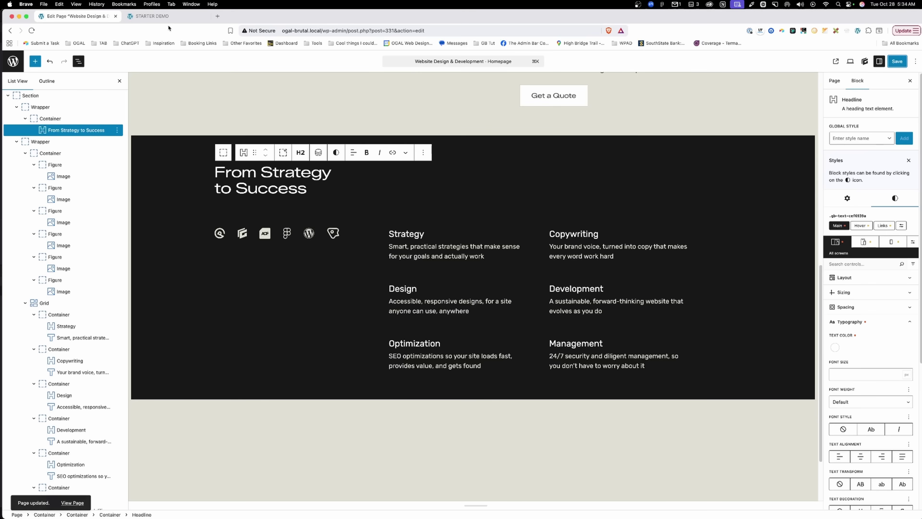
{"action": "left_click", "coordinate": [163, 16]}
{"action": "left_click", "coordinate": [314, 27]}
{"action": "key", "text": "Return"}
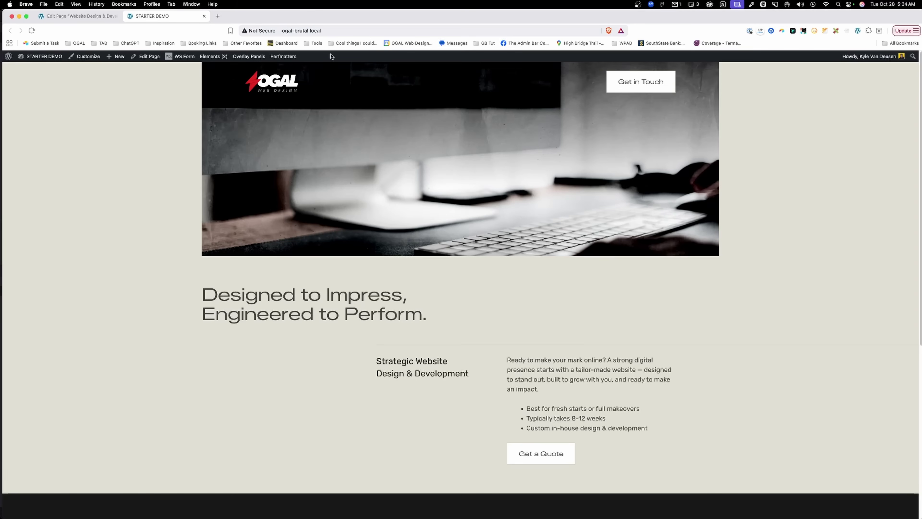
{"action": "scroll", "coordinate": [414, 171], "scroll_direction": "down", "scroll_amount": 8}
{"action": "scroll", "coordinate": [461, 183], "scroll_direction": "down", "scroll_amount": 1}
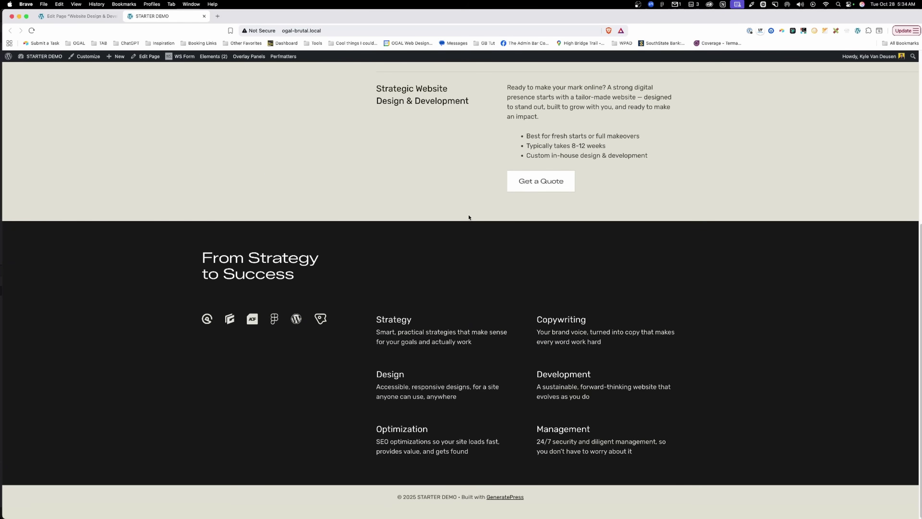
- Inspect the live page and preview the dark section in responsive view at widths of 1024 and 769 px
{"action": "right_click", "coordinate": [449, 251]}
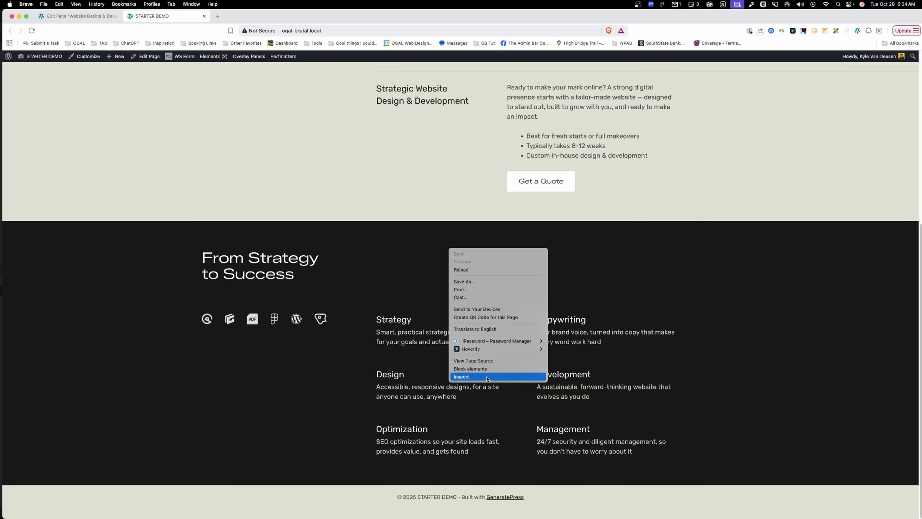
{"action": "left_click", "coordinate": [461, 376]}
{"action": "left_click", "coordinate": [344, 56]}
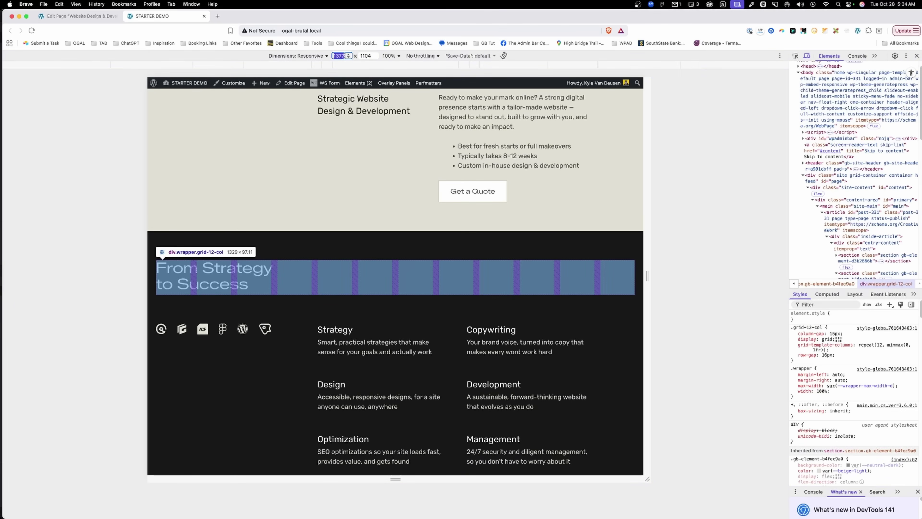
{"action": "type", "text": "1024"}
{"action": "key", "text": "Return"}
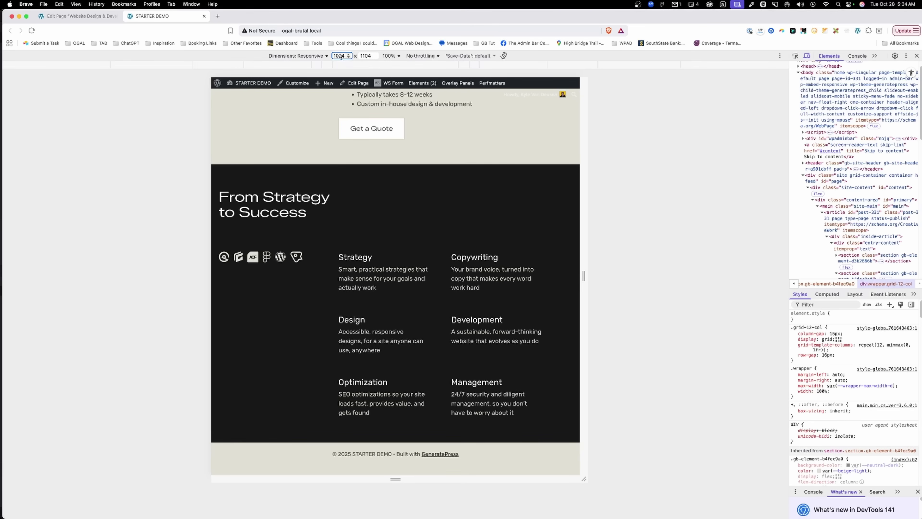
{"action": "key", "text": "Return"}
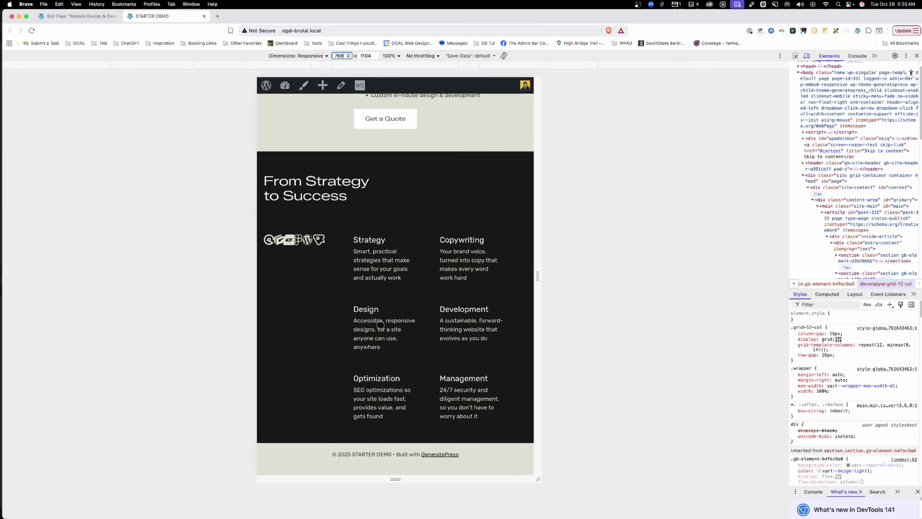
- Back in the page editor, set the icon Container's flex direction to Column for tablet and mobile
{"action": "left_click", "coordinate": [97, 16]}
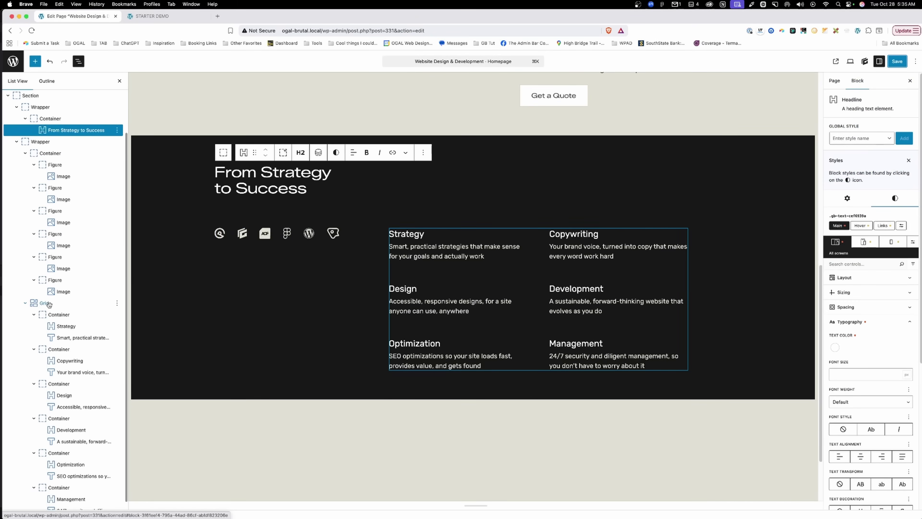
{"action": "left_click", "coordinate": [51, 153]}
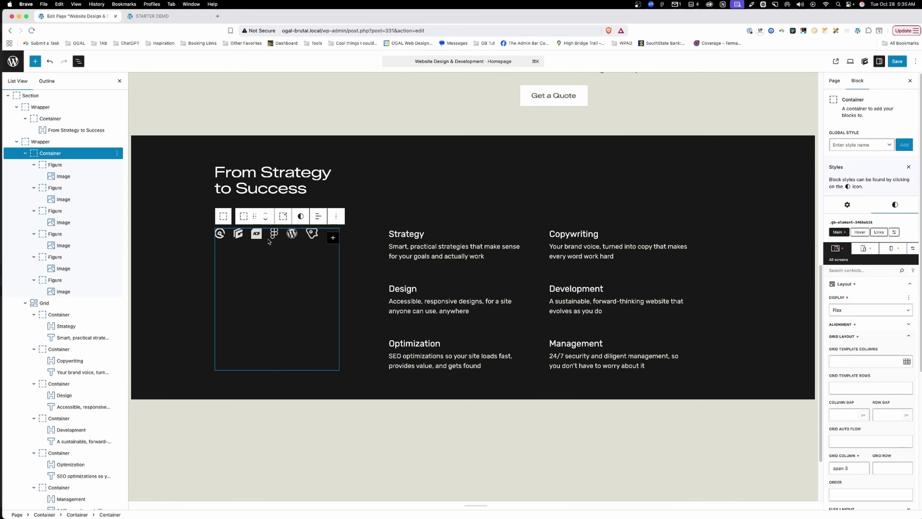
{"action": "left_click", "coordinate": [863, 249]}
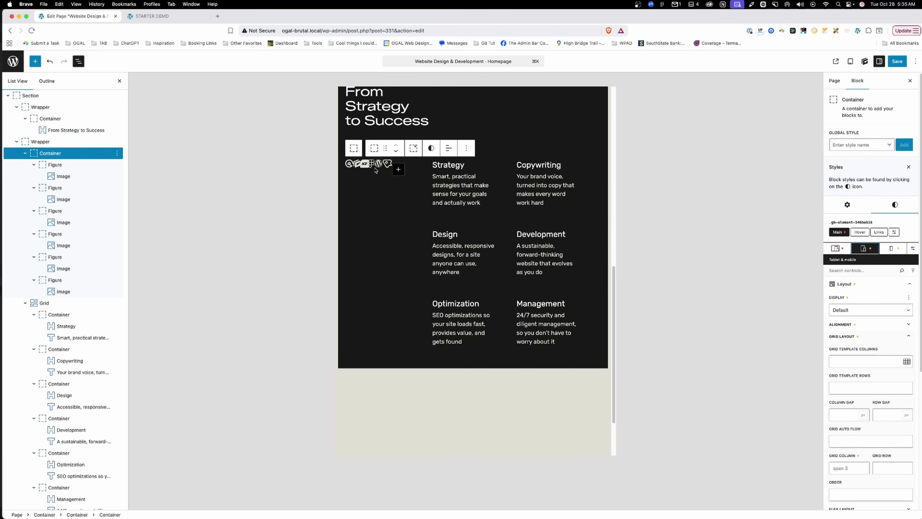
{"action": "left_click", "coordinate": [858, 337]}
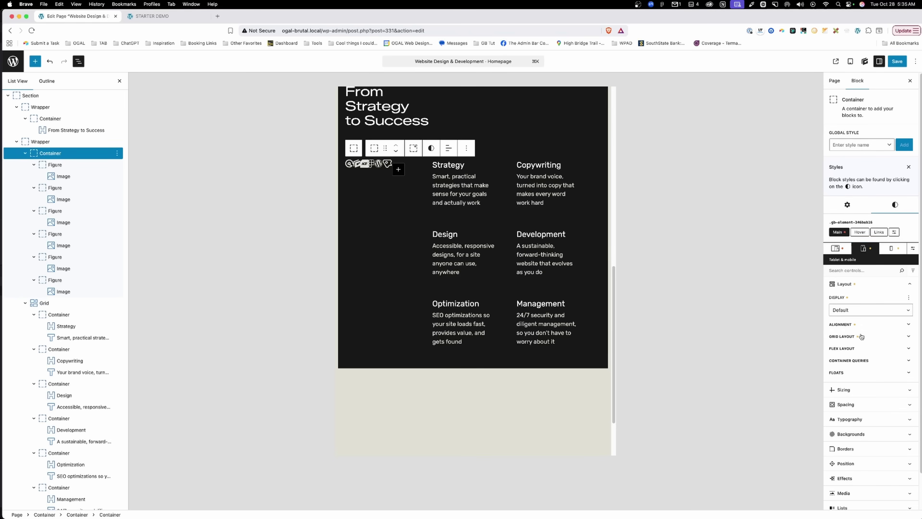
{"action": "left_click", "coordinate": [868, 348]}
{"action": "left_click", "coordinate": [892, 374]}
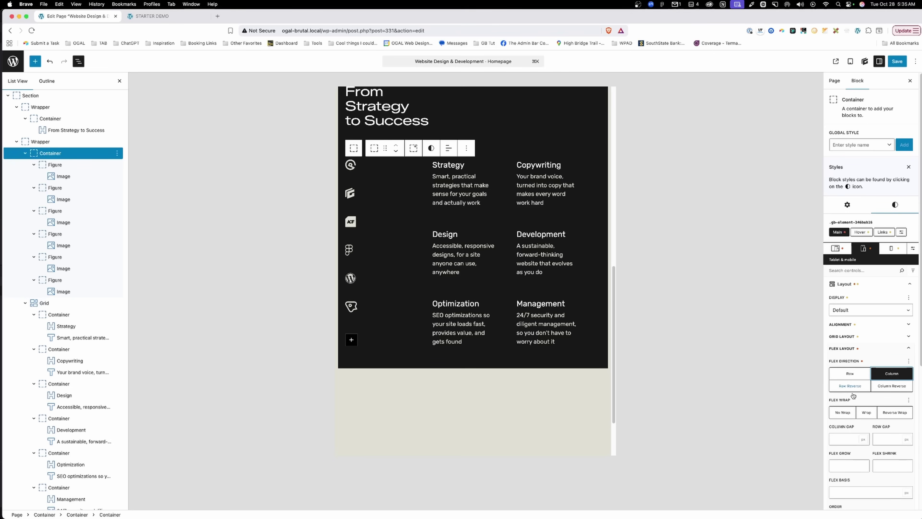
- Justify the icon Container's content to the start and set its row gap to 16 px for tablet and mobile
{"action": "left_click", "coordinate": [844, 325]}
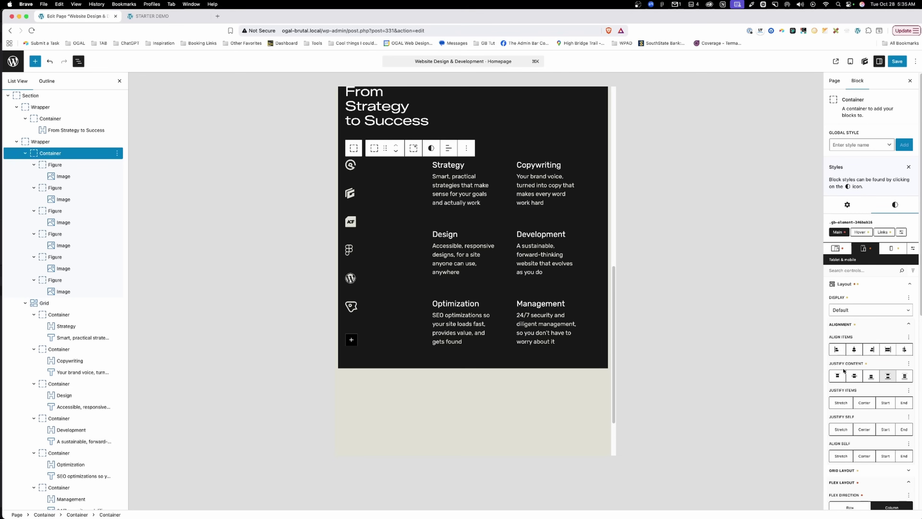
{"action": "left_click", "coordinate": [838, 376]}
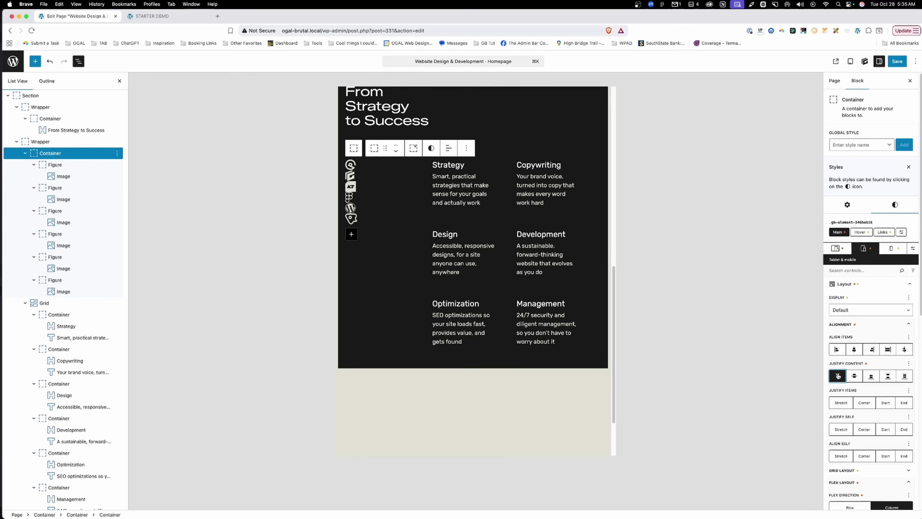
{"action": "scroll", "coordinate": [846, 363], "scroll_direction": "down", "scroll_amount": 5}
{"action": "left_click", "coordinate": [891, 375]}
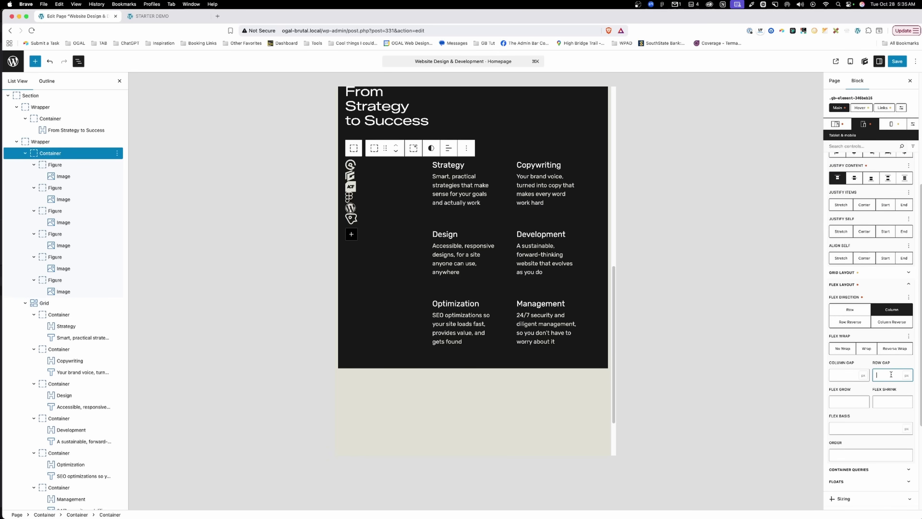
{"action": "type", "text": "16"}
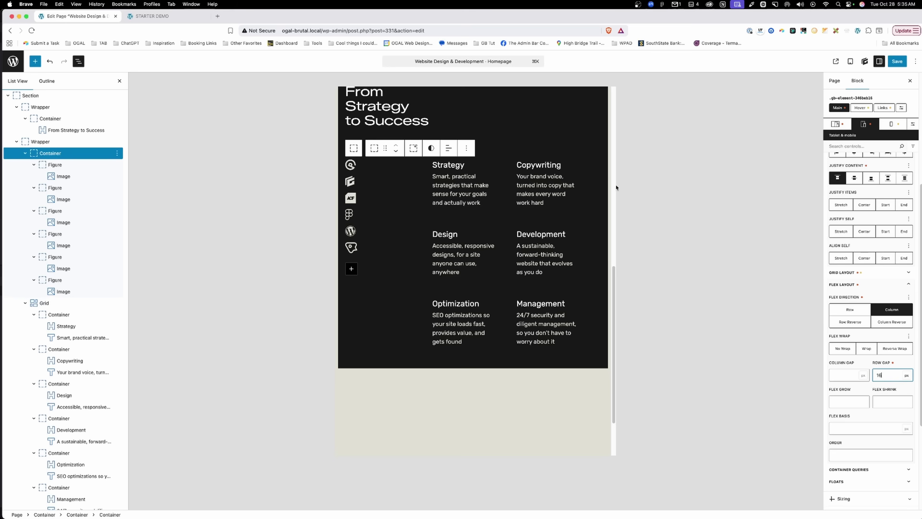
{"action": "left_click", "coordinate": [530, 201]}
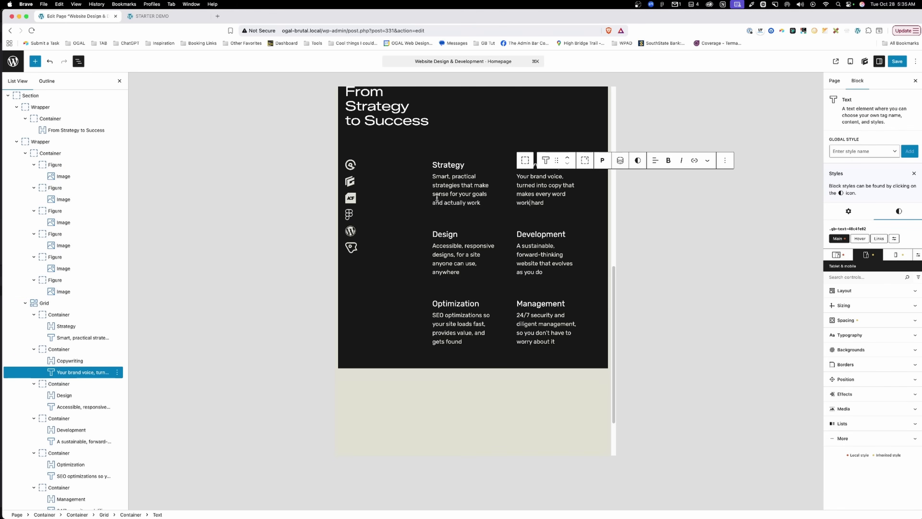
- Set the icon Container's grid column to span 2 for tablet and mobile
{"action": "left_click", "coordinate": [54, 153]}
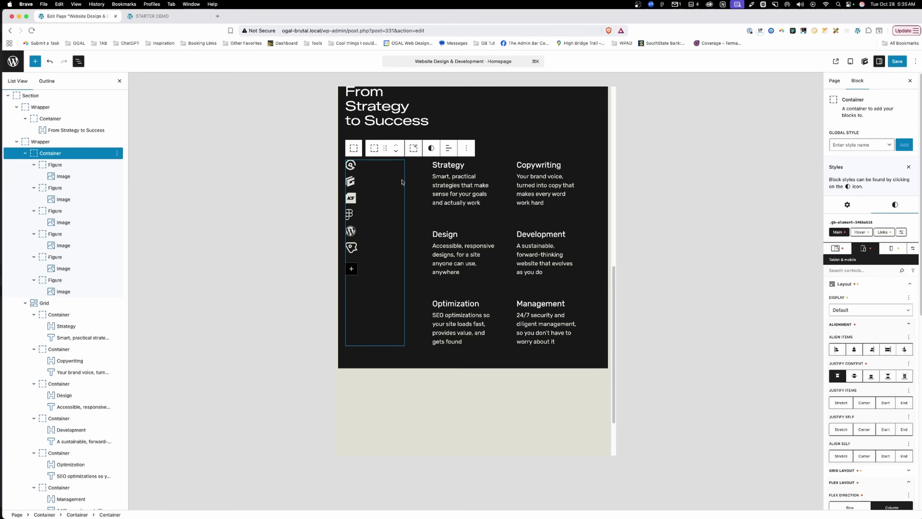
{"action": "scroll", "coordinate": [856, 411], "scroll_direction": "down", "scroll_amount": 3}
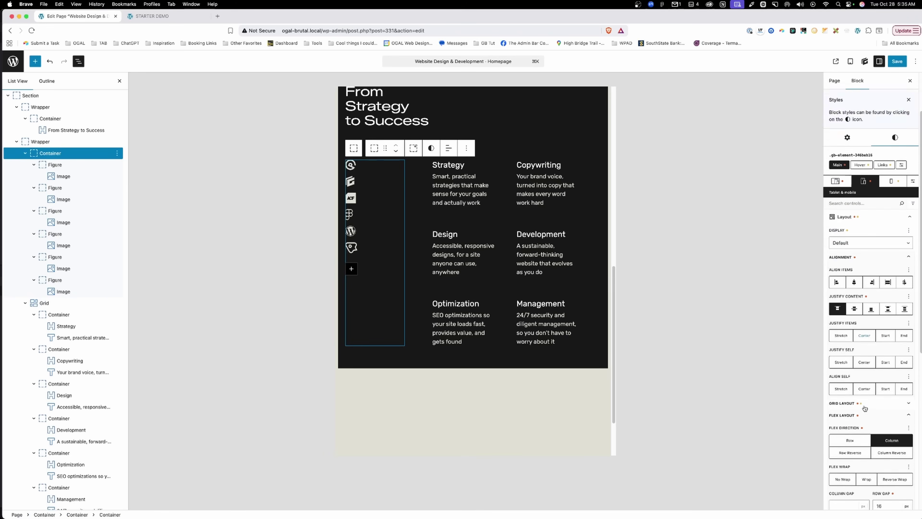
{"action": "scroll", "coordinate": [845, 403], "scroll_direction": "down", "scroll_amount": 1}
{"action": "left_click", "coordinate": [844, 432]}
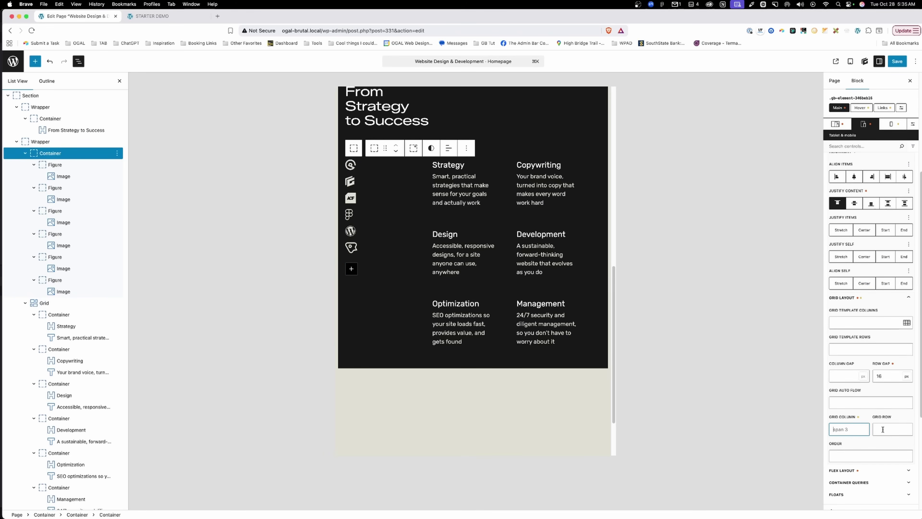
{"action": "type", "text": "spa"}
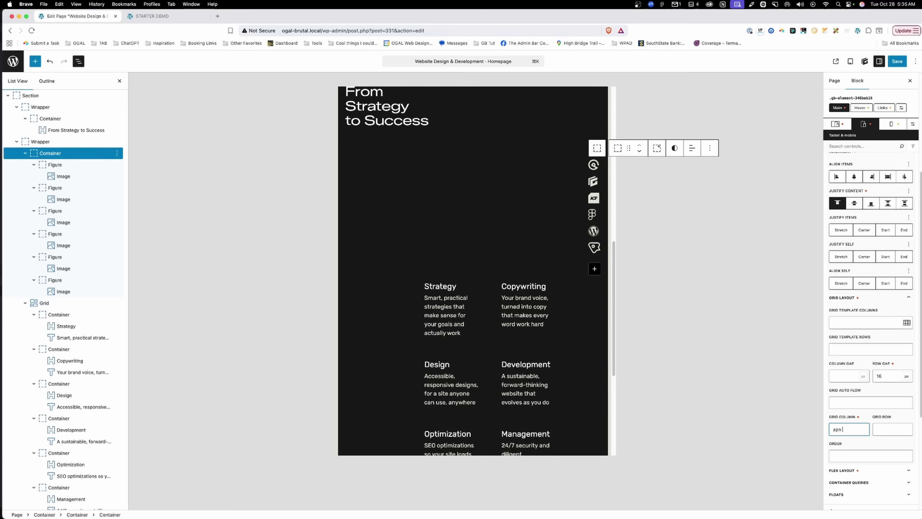
{"action": "type", "text": "n 2"}
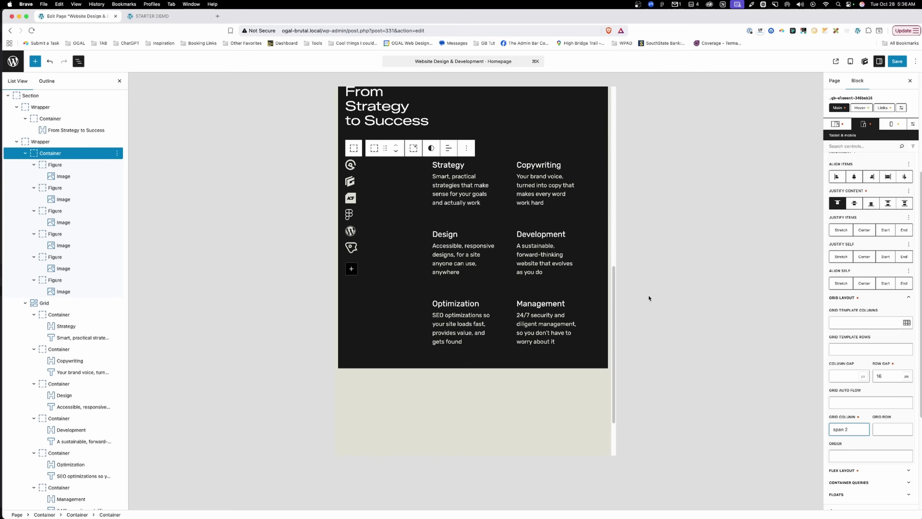
- Set the service items Grid's grid column to 4/12 for tablet and mobile
{"action": "left_click", "coordinate": [53, 306]}
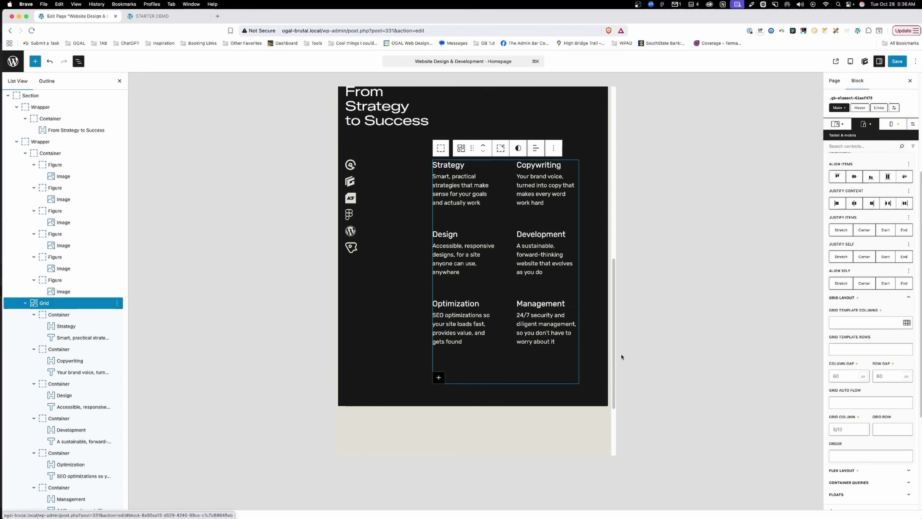
{"action": "left_click", "coordinate": [859, 430]}
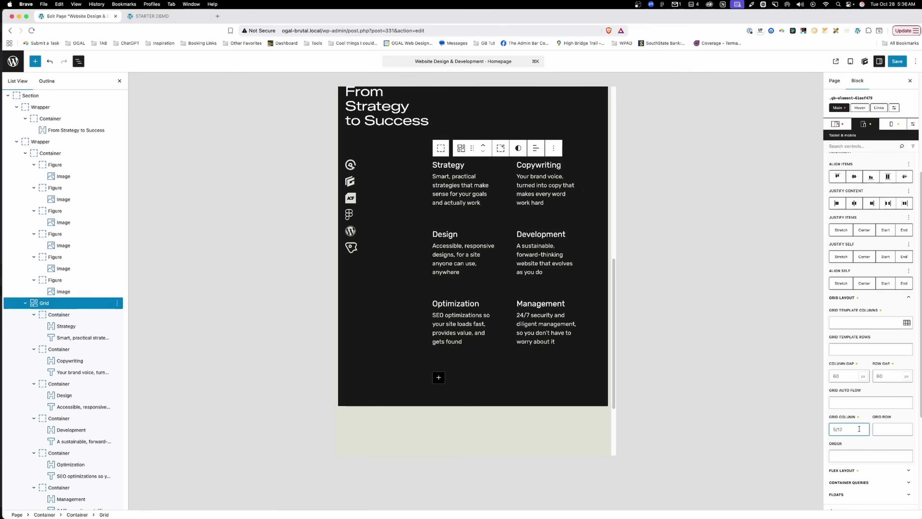
{"action": "type", "text": "4/12"}
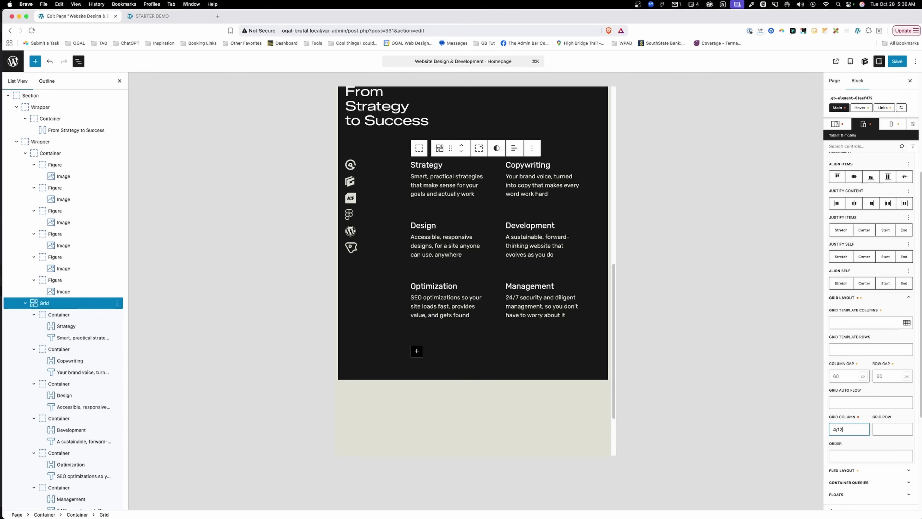
- Set the heading Container's grid column to span 10 for tablet and mobile
{"action": "scroll", "coordinate": [573, 265], "scroll_direction": "up", "scroll_amount": 2}
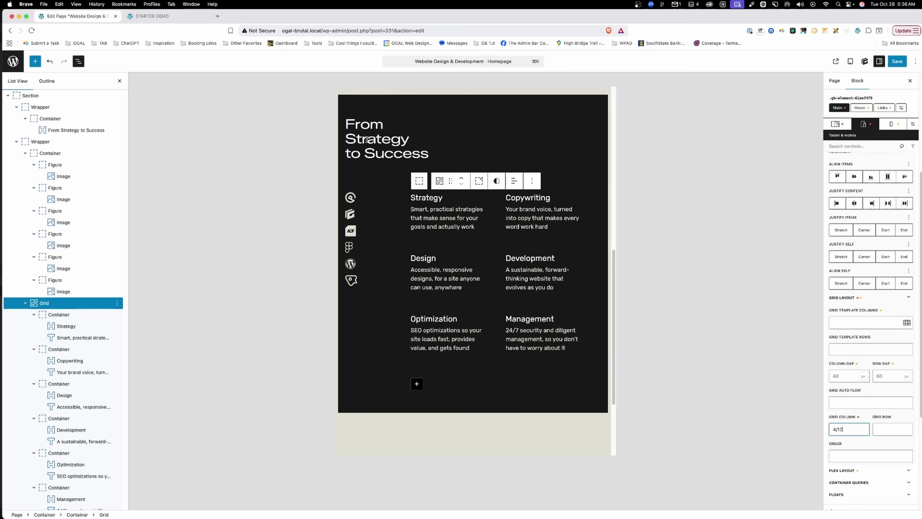
{"action": "left_click", "coordinate": [48, 119]}
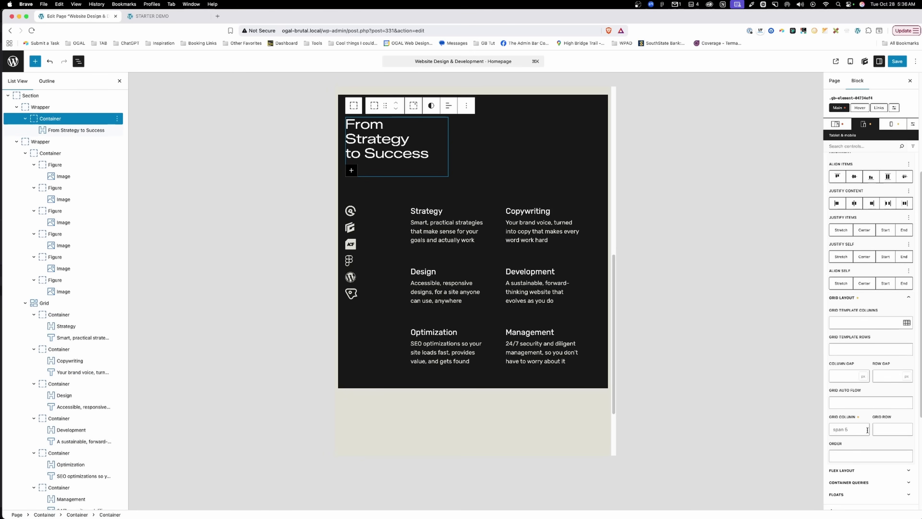
{"action": "left_click", "coordinate": [849, 430]}
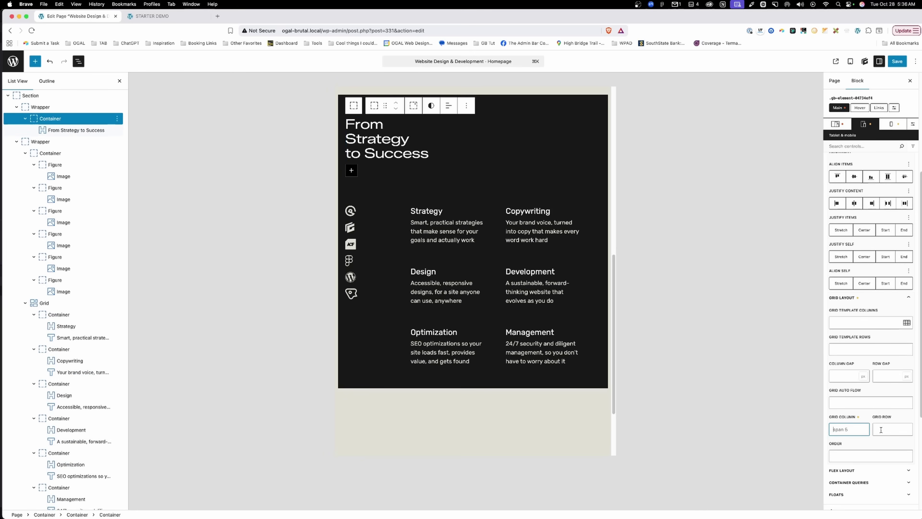
{"action": "type", "text": "span 10"}
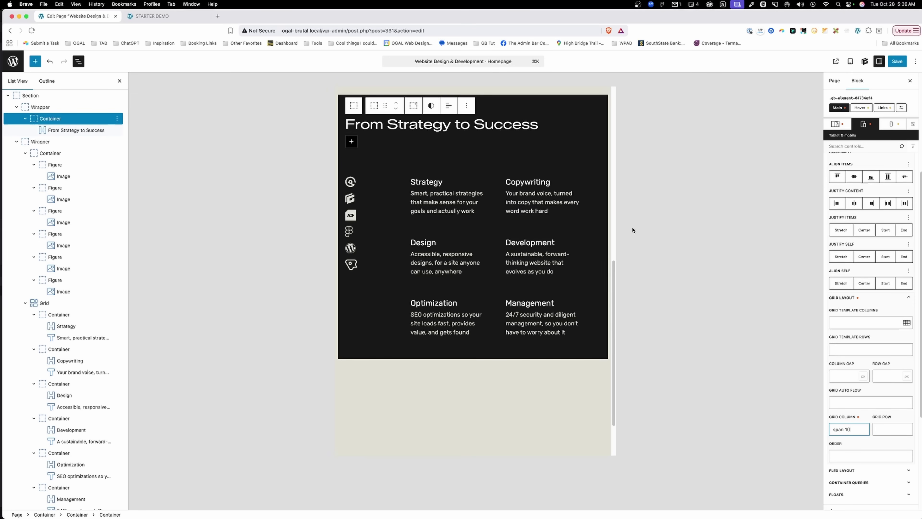
- Save the page, reload the live site, and check the section at the current width and at 561 px wide
{"action": "left_click", "coordinate": [891, 62]}
{"action": "key", "text": "ctrl+Tab"}
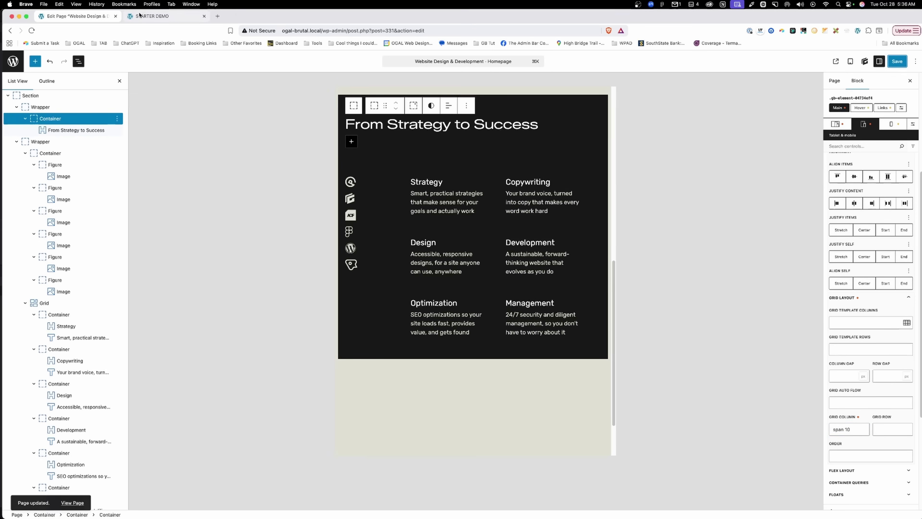
{"action": "left_click", "coordinate": [301, 30]}
{"action": "key", "text": "Return"}
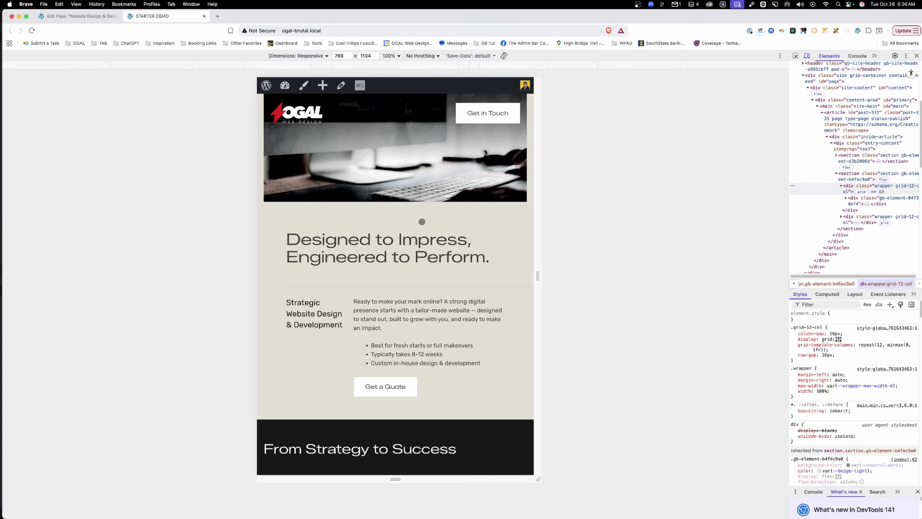
{"action": "scroll", "coordinate": [427, 228], "scroll_direction": "down", "scroll_amount": 5}
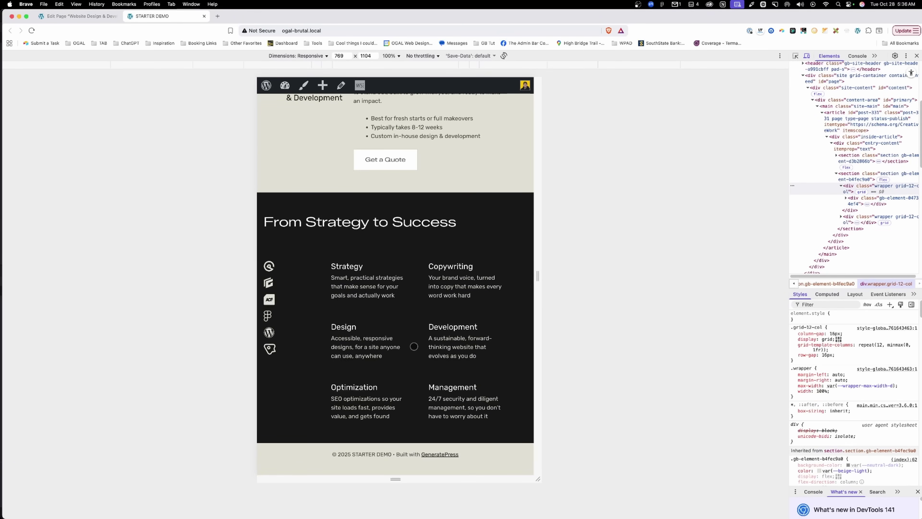
{"action": "left_click_drag", "start_coordinate": [537, 277], "coordinate": [499, 278]}
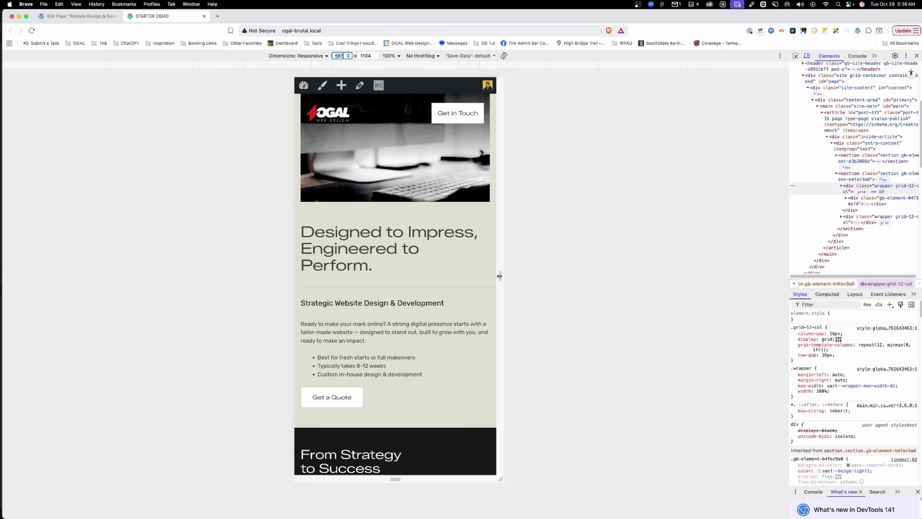
{"action": "scroll", "coordinate": [396, 289], "scroll_direction": "down", "scroll_amount": 10}
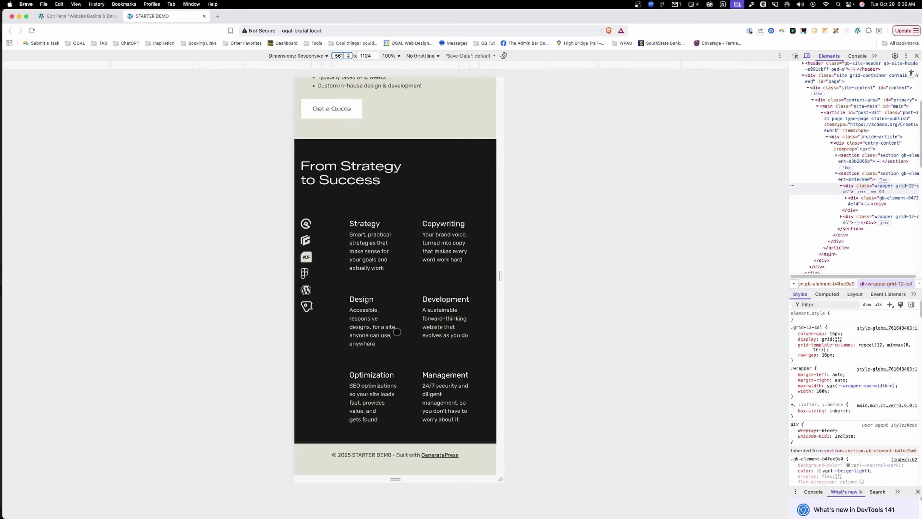
- Back in the page editor, set the service items Grid to a single 1fr column for mobile
{"action": "left_click", "coordinate": [58, 17]}
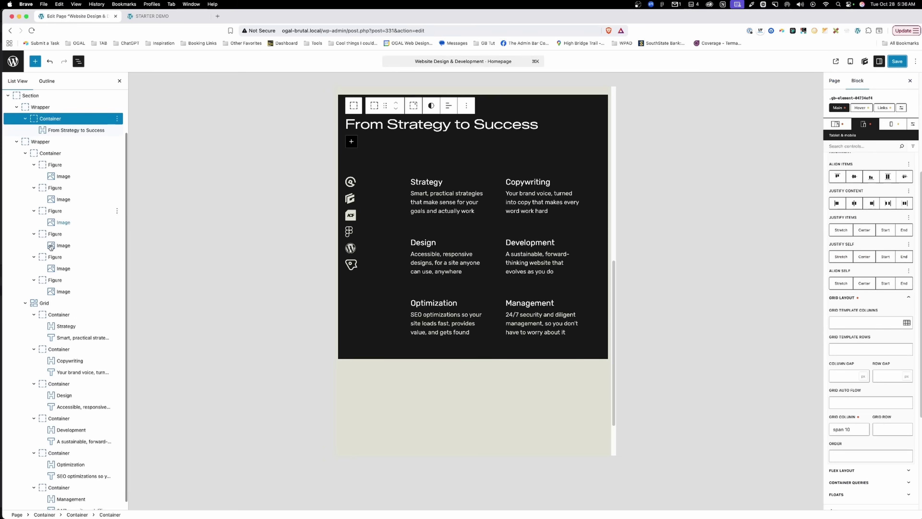
{"action": "left_click", "coordinate": [47, 303]}
{"action": "left_click", "coordinate": [892, 124]}
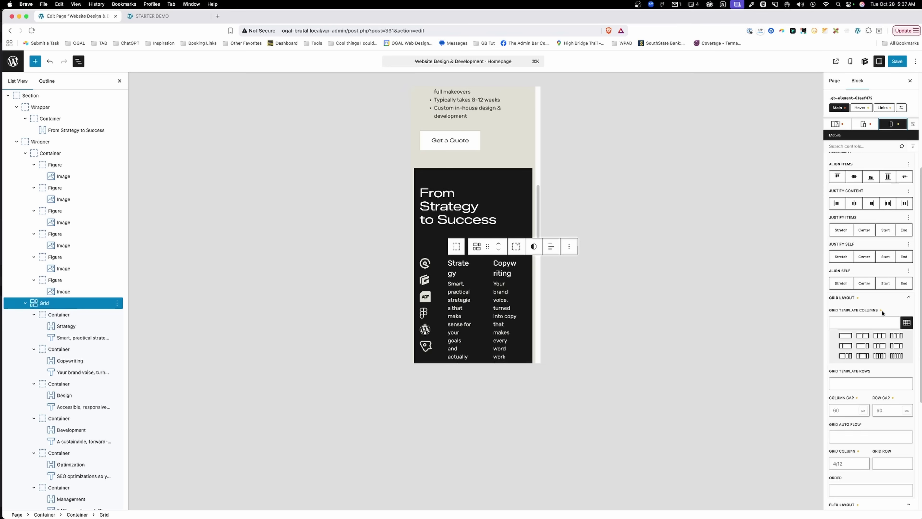
{"action": "left_click", "coordinate": [844, 335]}
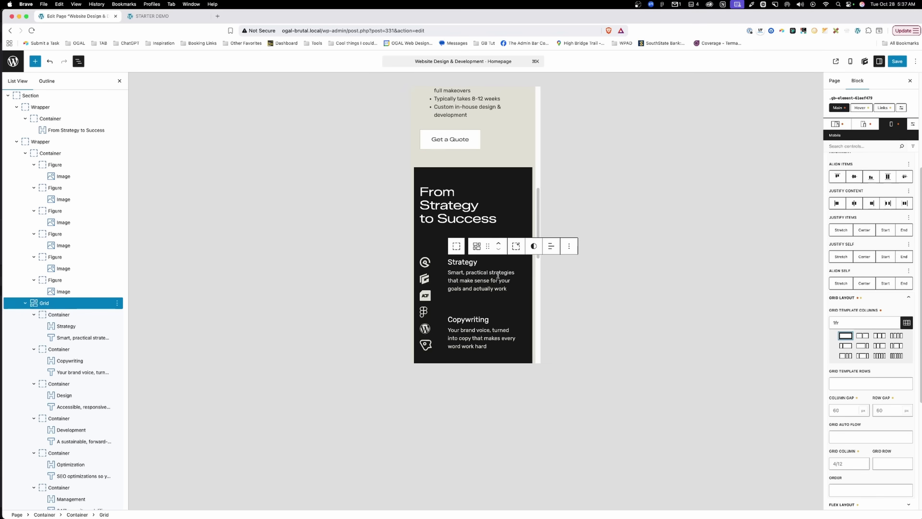
{"action": "scroll", "coordinate": [486, 275], "scroll_direction": "down", "scroll_amount": 5}
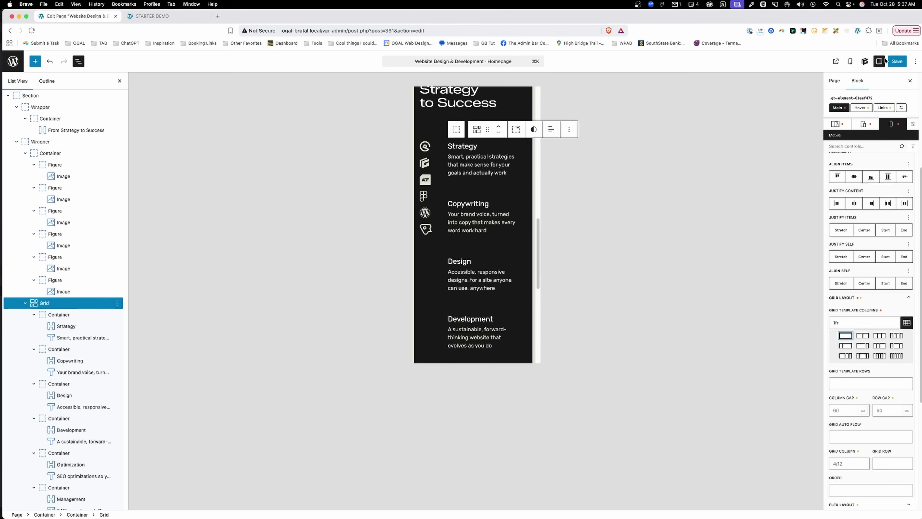
- Save the page, reload the live site, and examine the section at 561 px and 1291 px wide
{"action": "left_click", "coordinate": [895, 61]}
{"action": "left_click", "coordinate": [151, 17]}
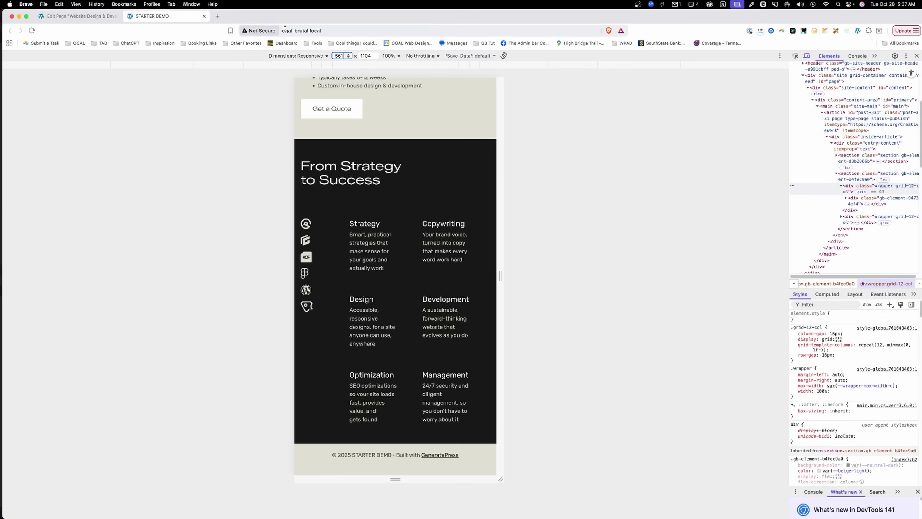
{"action": "left_click", "coordinate": [301, 31]}
{"action": "key", "text": "Return"}
{"action": "scroll", "coordinate": [343, 242], "scroll_direction": "down", "scroll_amount": 10}
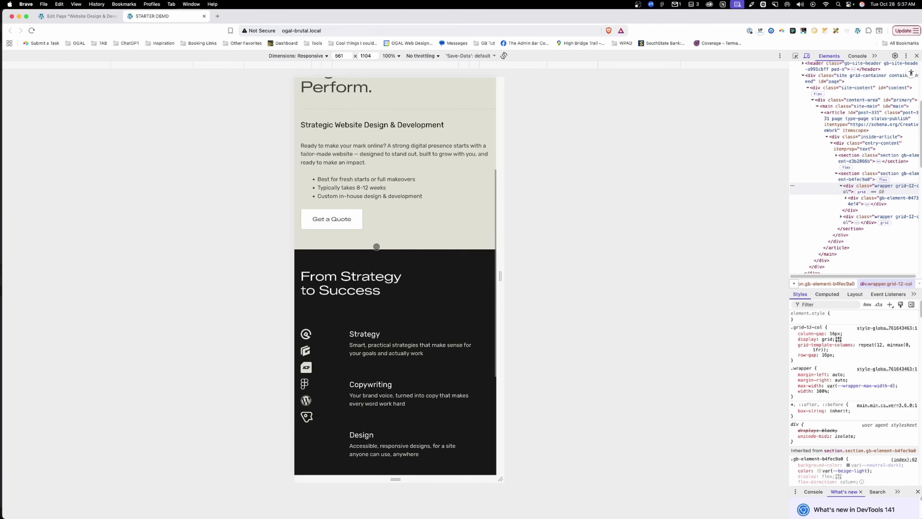
{"action": "scroll", "coordinate": [415, 244], "scroll_direction": "down", "scroll_amount": 3}
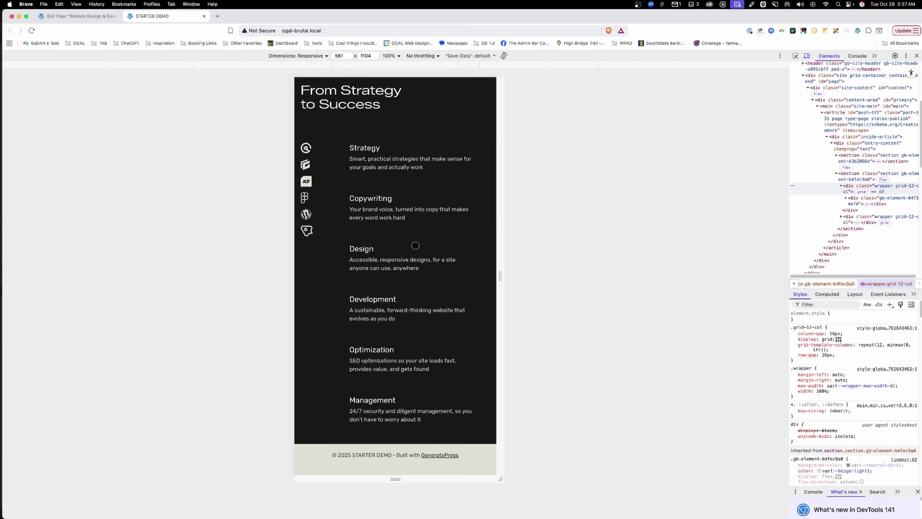
{"action": "left_click_drag", "start_coordinate": [505, 239], "coordinate": [632, 239]}
{"action": "scroll", "coordinate": [563, 253], "scroll_direction": "down", "scroll_amount": 3}
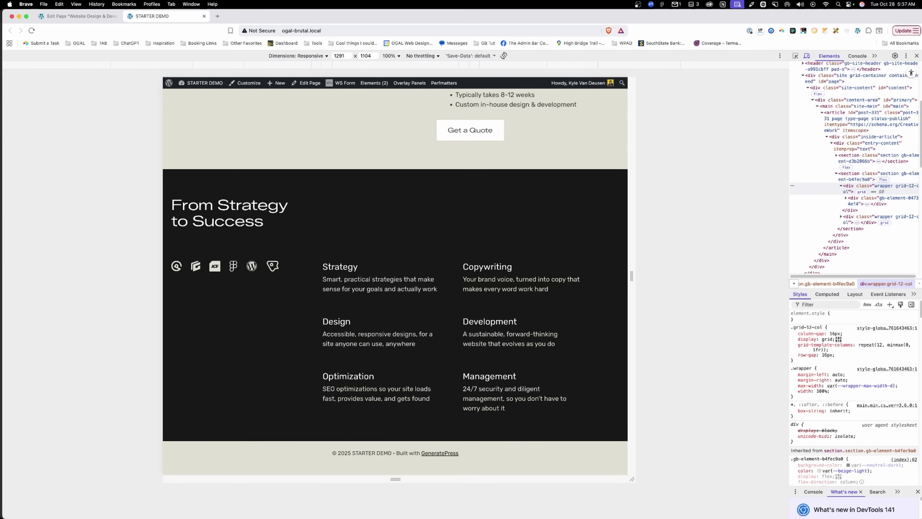
- In the Figma design, examine the outlined rectangle around the service items and the dark background rectangle behind it
{"action": "left_click", "coordinate": [416, 510]}
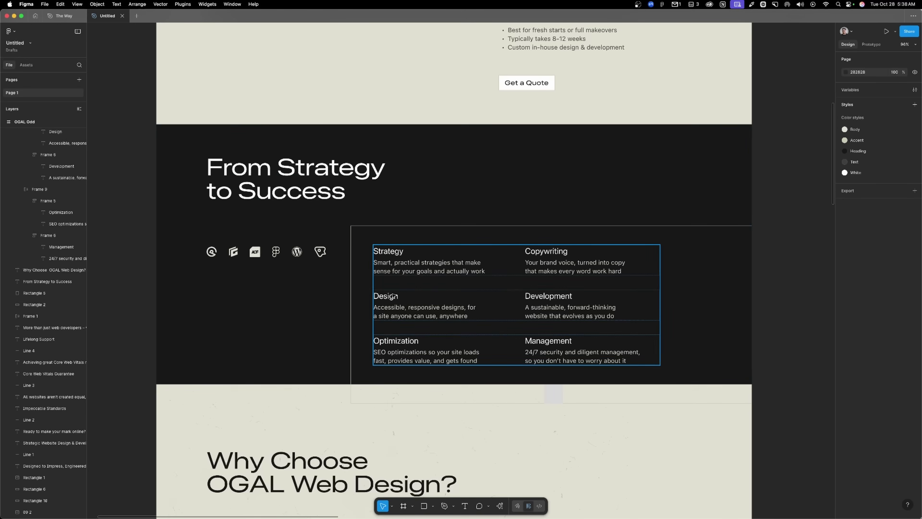
{"action": "scroll", "coordinate": [435, 291], "scroll_direction": "up", "scroll_amount": 3}
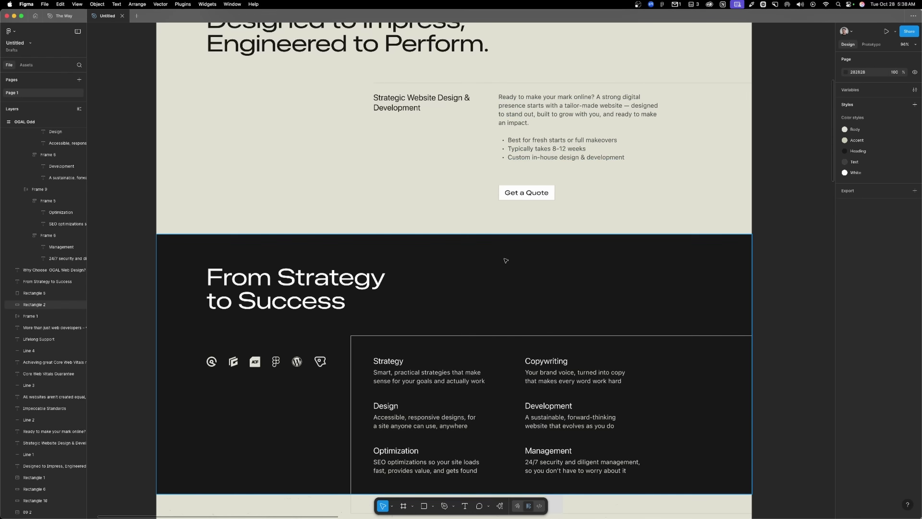
{"action": "scroll", "coordinate": [486, 262], "scroll_direction": "down", "scroll_amount": 2}
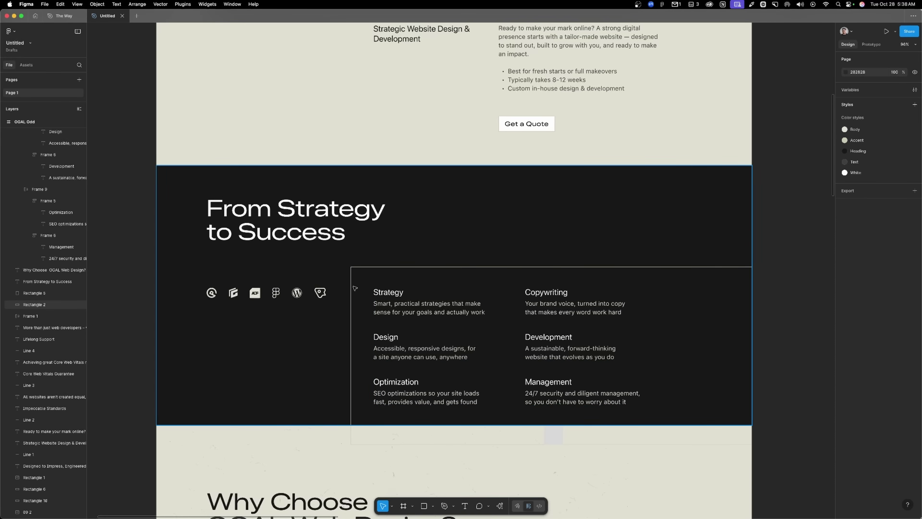
{"action": "scroll", "coordinate": [357, 289], "scroll_direction": "down", "scroll_amount": 3}
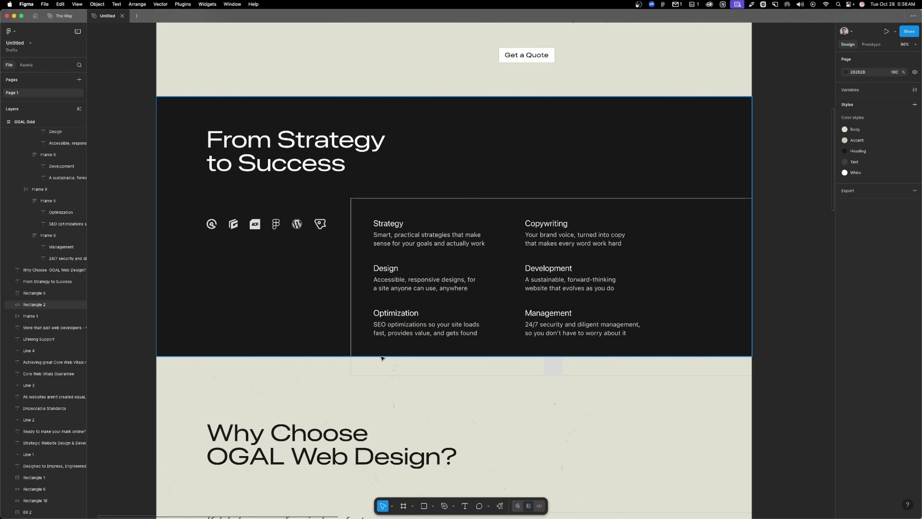
{"action": "left_click", "coordinate": [384, 376]}
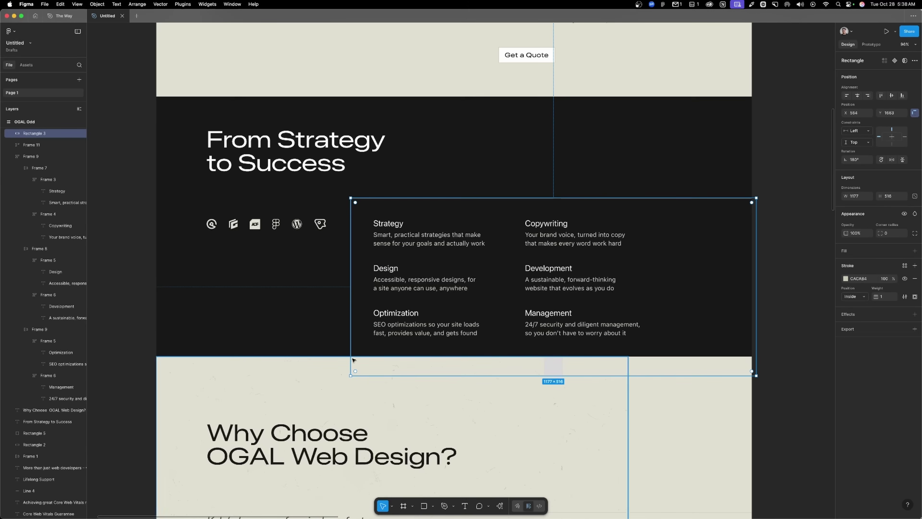
{"action": "left_click", "coordinate": [266, 348]}
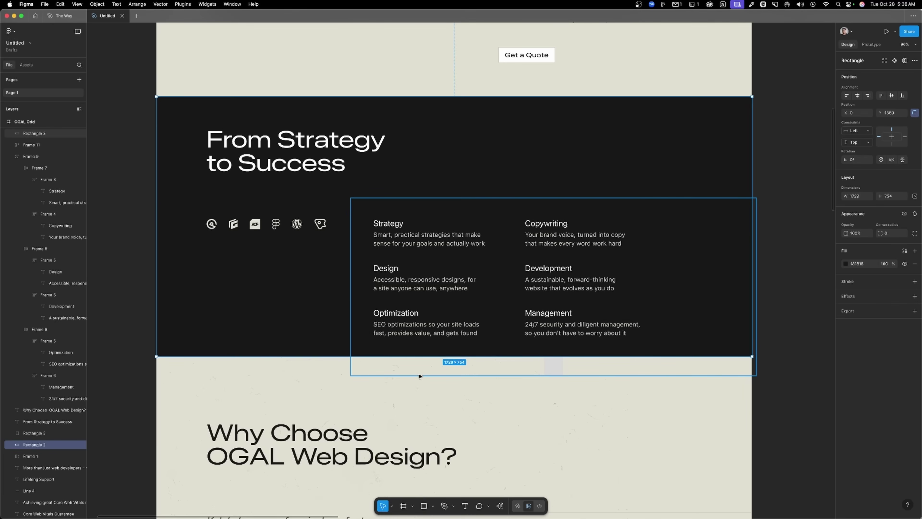
- Return to the page editor and set the service items Grid's position to Relative for all screens
{"action": "left_click", "coordinate": [418, 503]}
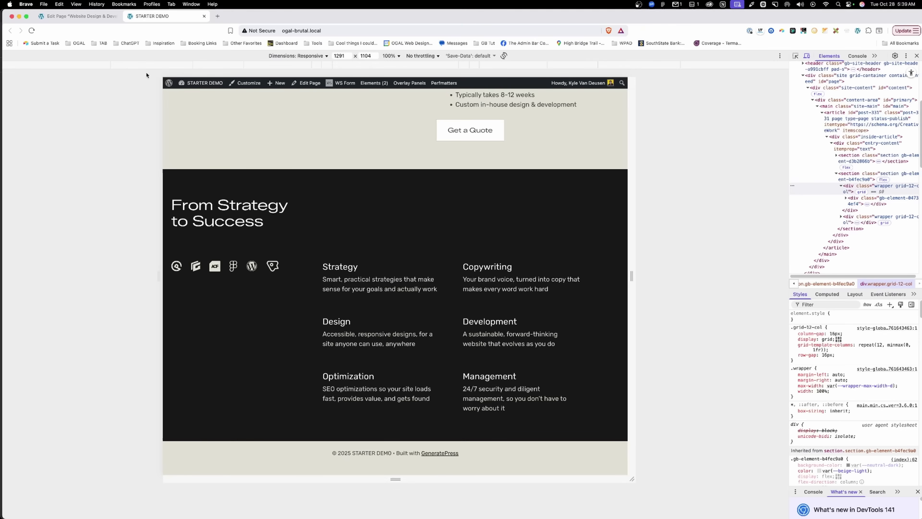
{"action": "left_click", "coordinate": [81, 17]}
{"action": "left_click", "coordinate": [835, 124]}
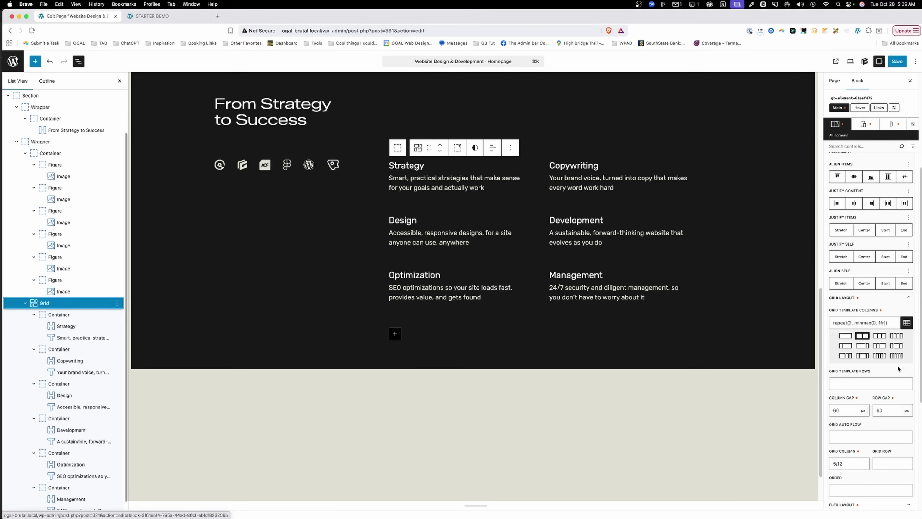
{"action": "scroll", "coordinate": [854, 308], "scroll_direction": "down", "scroll_amount": 5}
{"action": "left_click", "coordinate": [856, 426]}
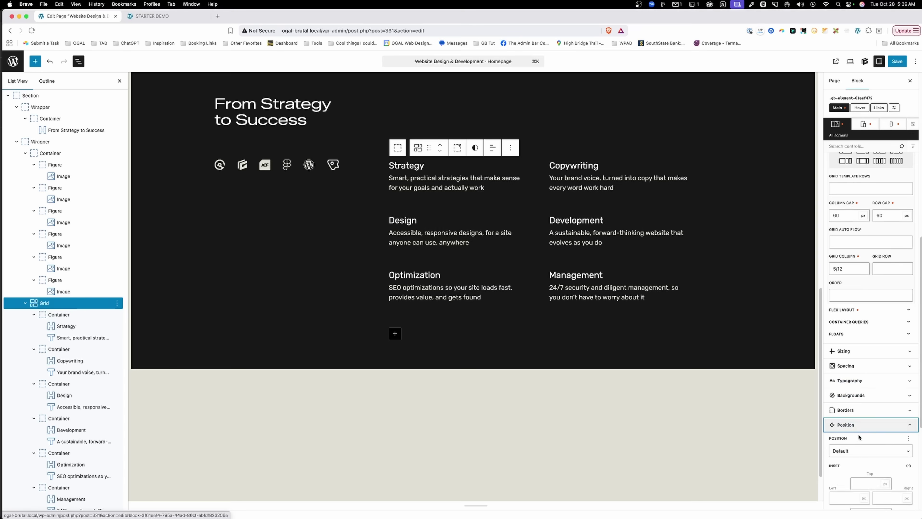
{"action": "left_click", "coordinate": [847, 395]}
{"action": "left_click", "coordinate": [849, 405]}
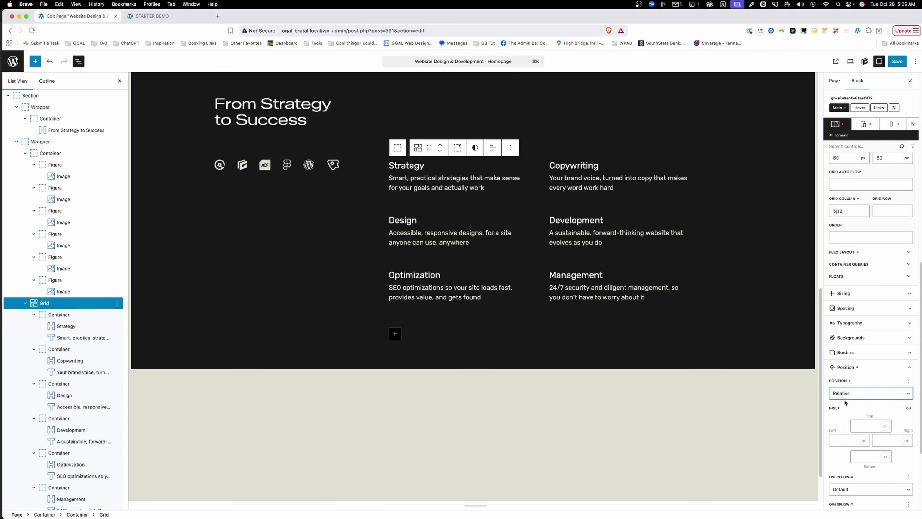
- Set the dark Section's bottom padding to 30 px for all screens
{"action": "left_click", "coordinate": [213, 271]}
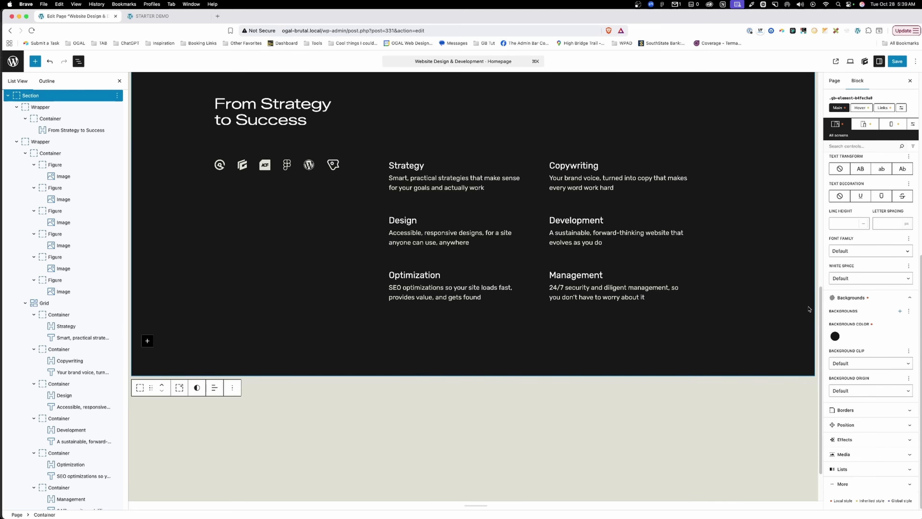
{"action": "scroll", "coordinate": [867, 247], "scroll_direction": "up", "scroll_amount": 10}
{"action": "left_click", "coordinate": [855, 227]}
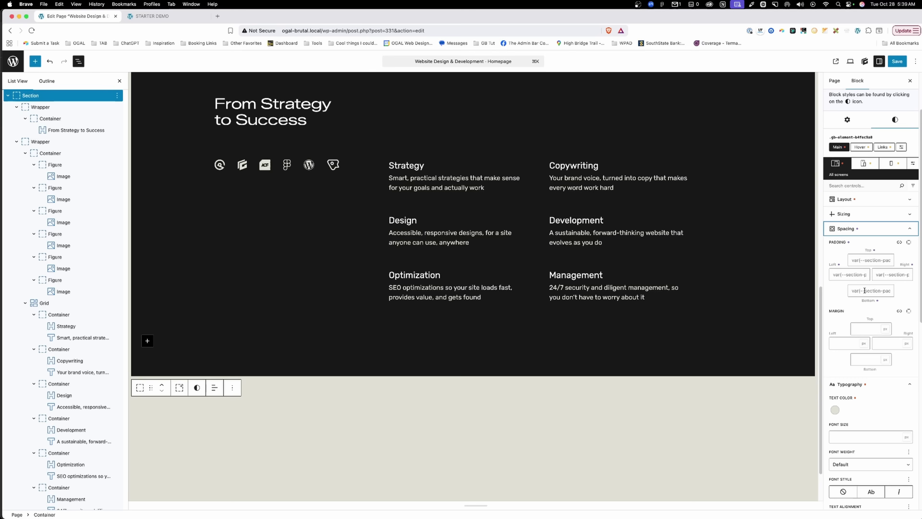
{"action": "left_click", "coordinate": [864, 291]}
{"action": "type", "text": "30"}
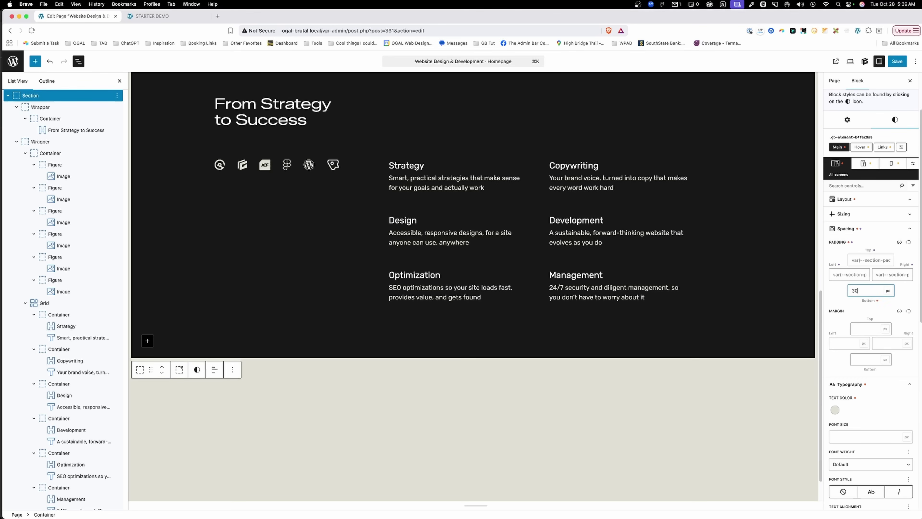
{"action": "left_click", "coordinate": [369, 108]}
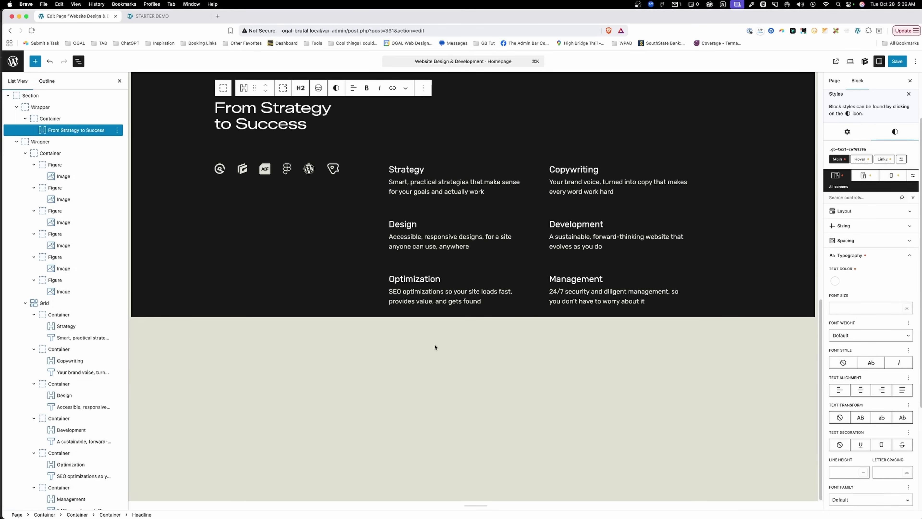
- Create a Before pseudo-element selector on the service items Grid
{"action": "left_click", "coordinate": [468, 262]}
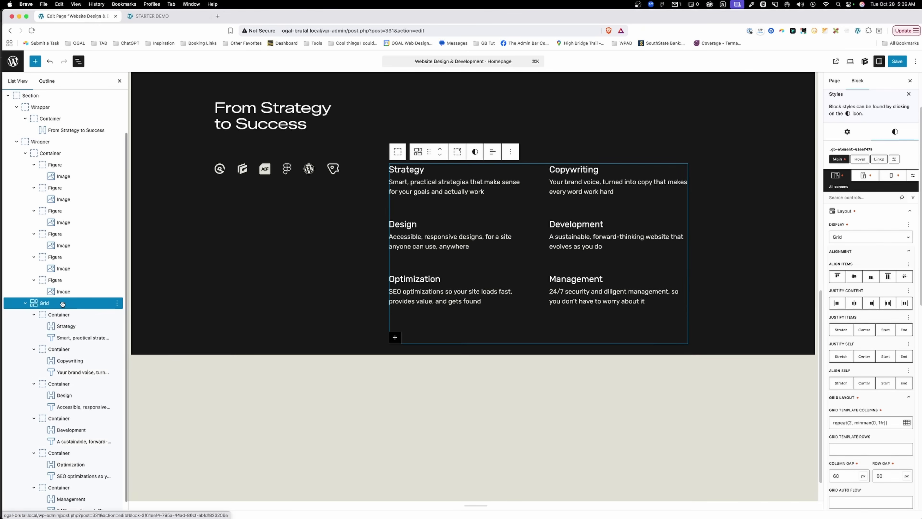
{"action": "left_click", "coordinate": [893, 160]}
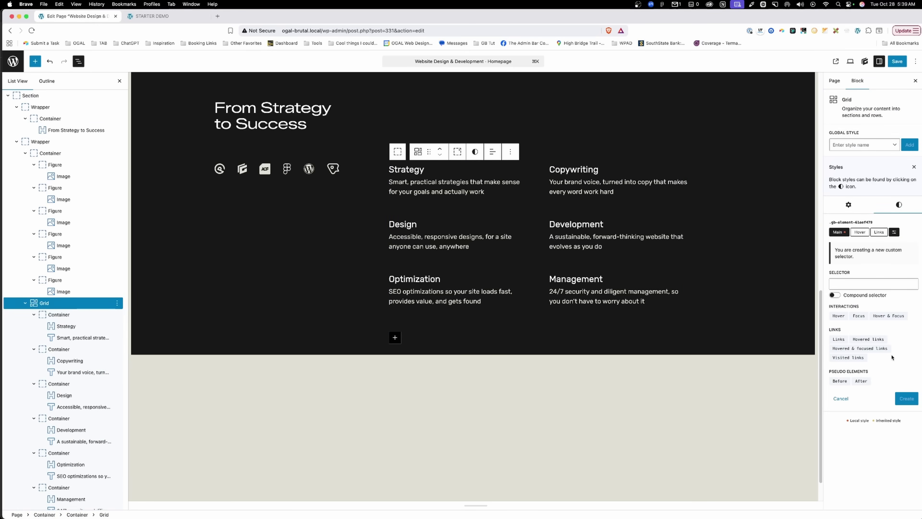
{"action": "left_click", "coordinate": [839, 381]}
{"action": "left_click", "coordinate": [906, 398]}
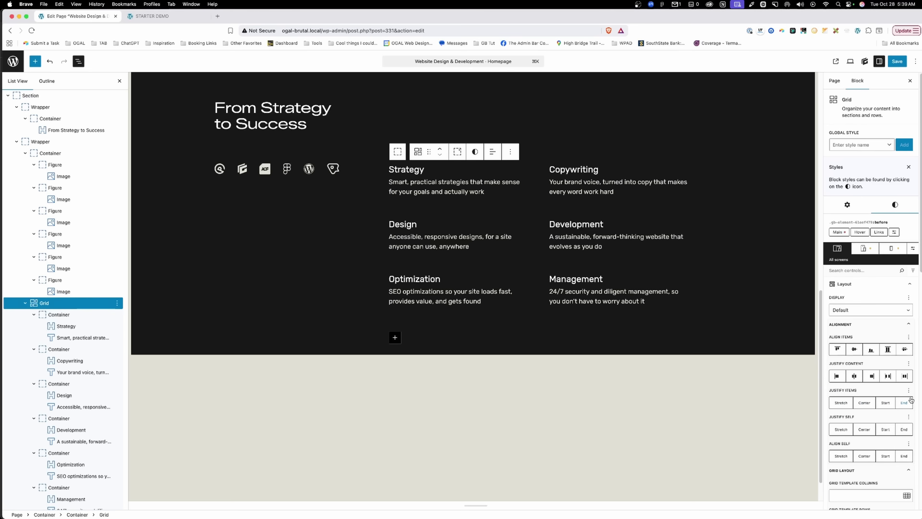
- Give the Grid's before pseudo-element empty quotes ('') as its content and set its position to Absolute for all screens
{"action": "scroll", "coordinate": [888, 391], "scroll_direction": "down", "scroll_amount": 5}
{"action": "left_click", "coordinate": [854, 349]}
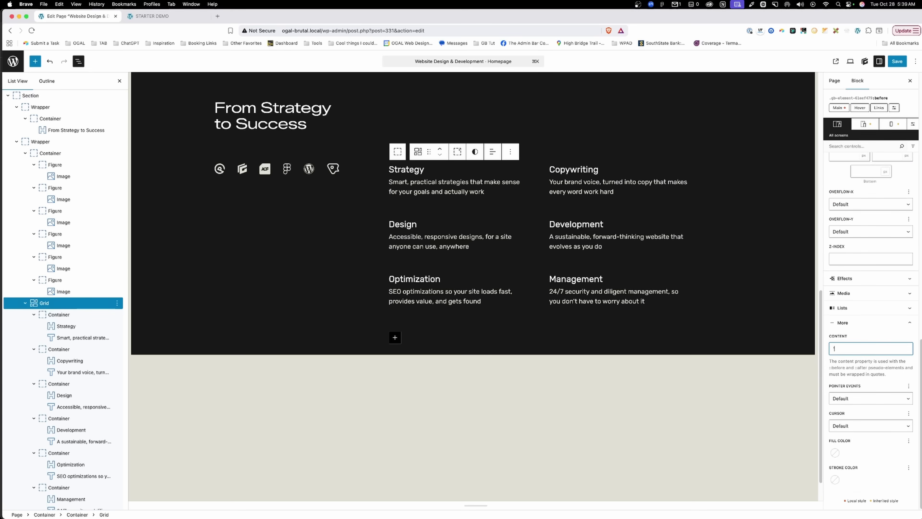
{"action": "type", "text": "'"}
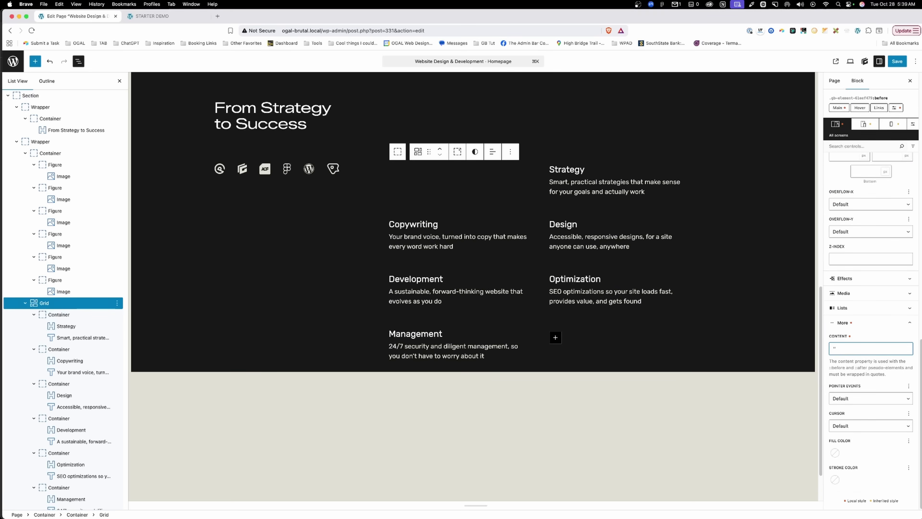
{"action": "type", "text": "'"}
{"action": "scroll", "coordinate": [871, 254], "scroll_direction": "up", "scroll_amount": 5}
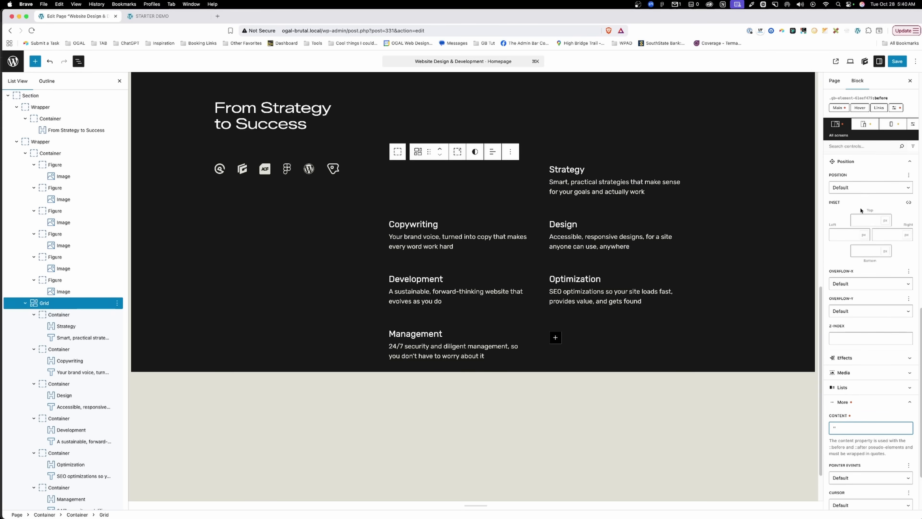
{"action": "left_click", "coordinate": [860, 189]}
{"action": "left_click", "coordinate": [844, 204]}
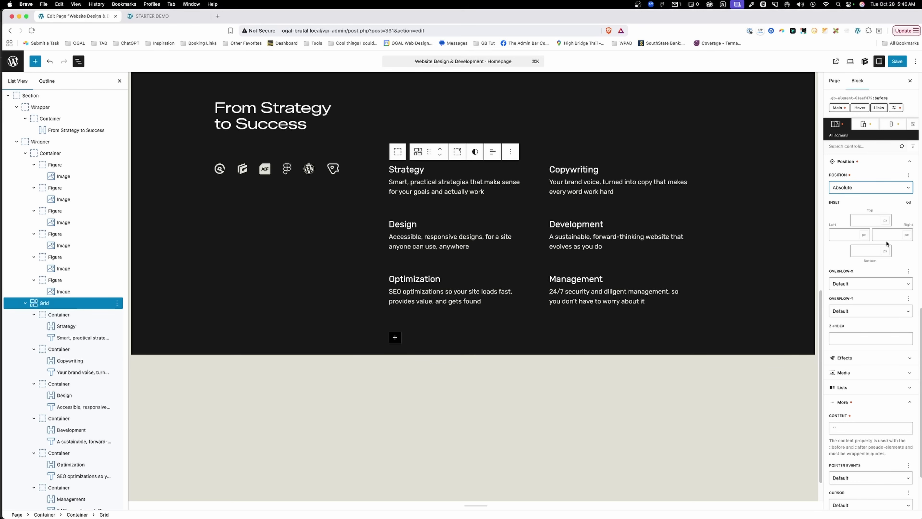
- Add a 1 px border in var(--beige-dark) to all sides of the Grid's before pseudo-element
{"action": "scroll", "coordinate": [886, 243], "scroll_direction": "up", "scroll_amount": 3}
{"action": "left_click", "coordinate": [871, 249]}
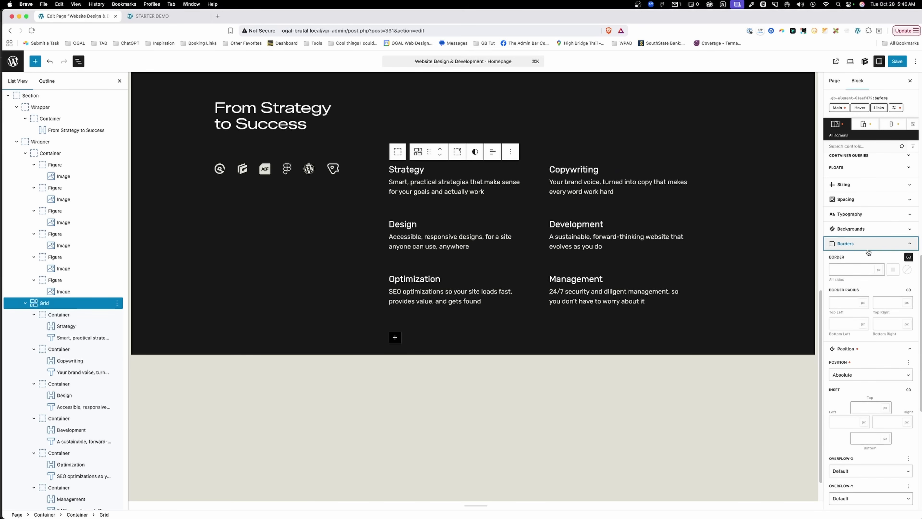
{"action": "left_click", "coordinate": [856, 268]}
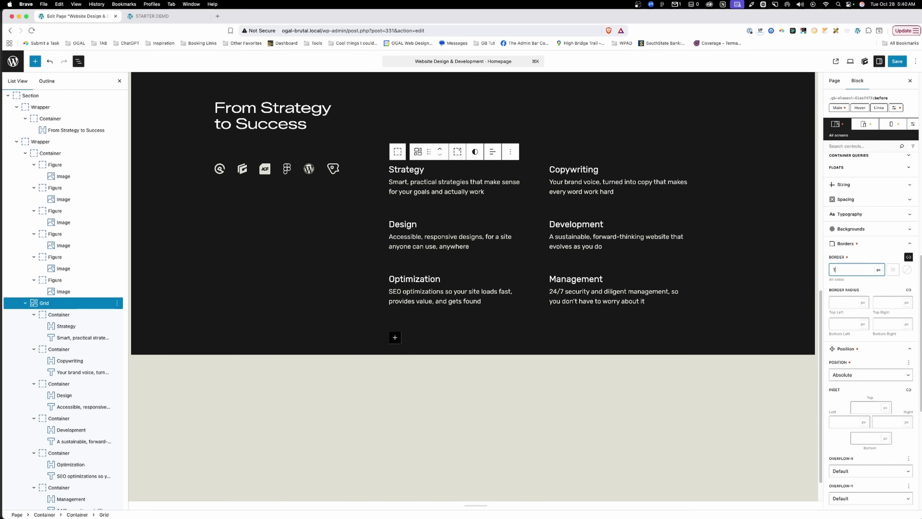
{"action": "left_click", "coordinate": [907, 269]}
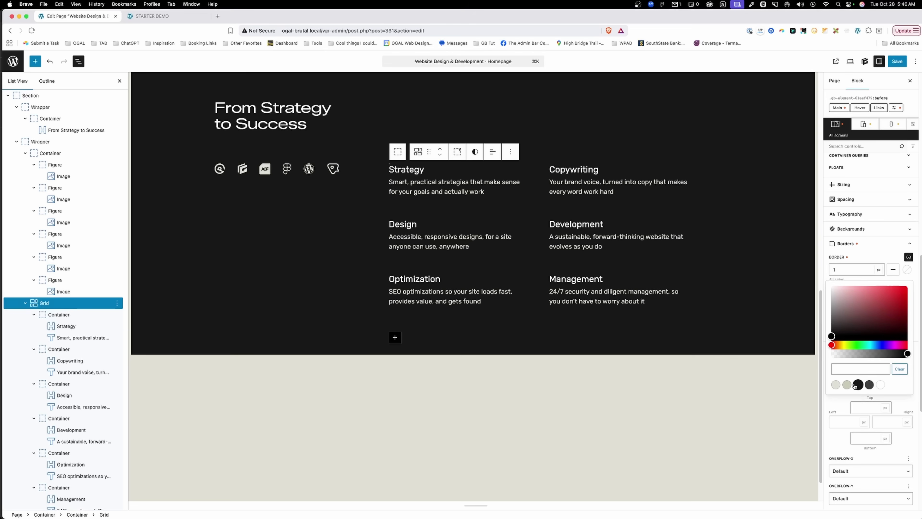
{"action": "left_click", "coordinate": [847, 384]}
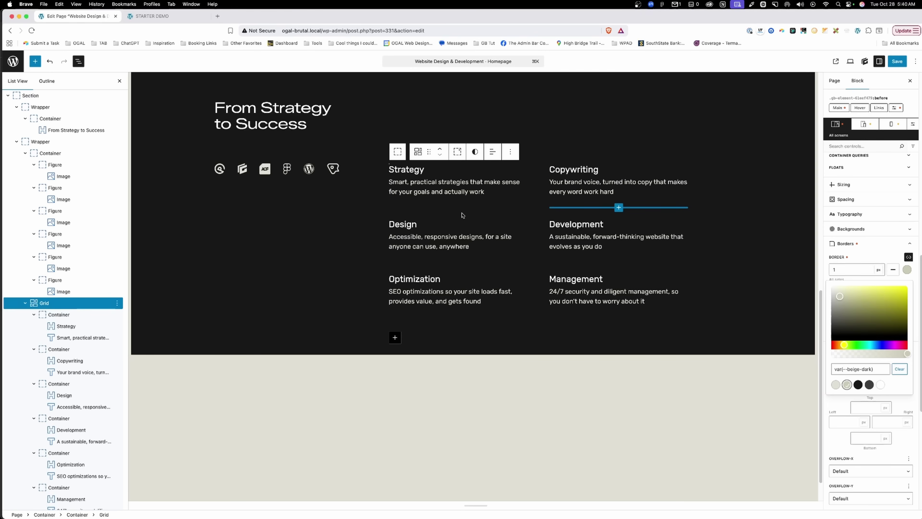
{"action": "left_click", "coordinate": [847, 243]}
- Set the before pseudo-element's width to 100vw and check how far its border extends past the dark section
{"action": "scroll", "coordinate": [865, 319], "scroll_direction": "up", "scroll_amount": 5}
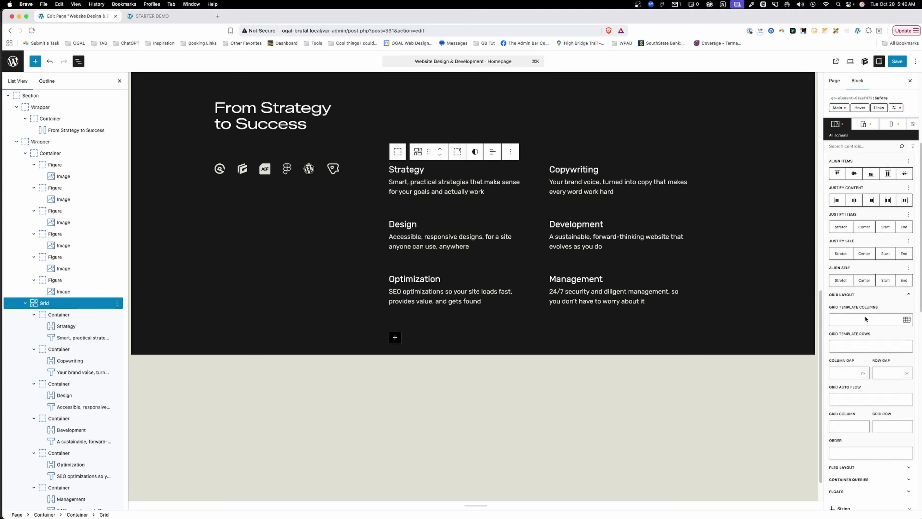
{"action": "scroll", "coordinate": [865, 319], "scroll_direction": "up", "scroll_amount": 5}
{"action": "left_click", "coordinate": [856, 284]}
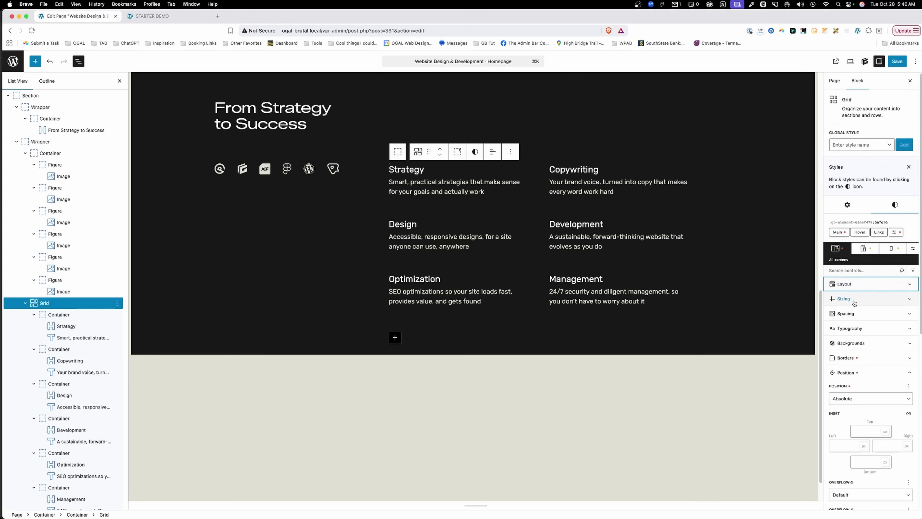
{"action": "left_click", "coordinate": [854, 303]}
{"action": "left_click", "coordinate": [849, 323]}
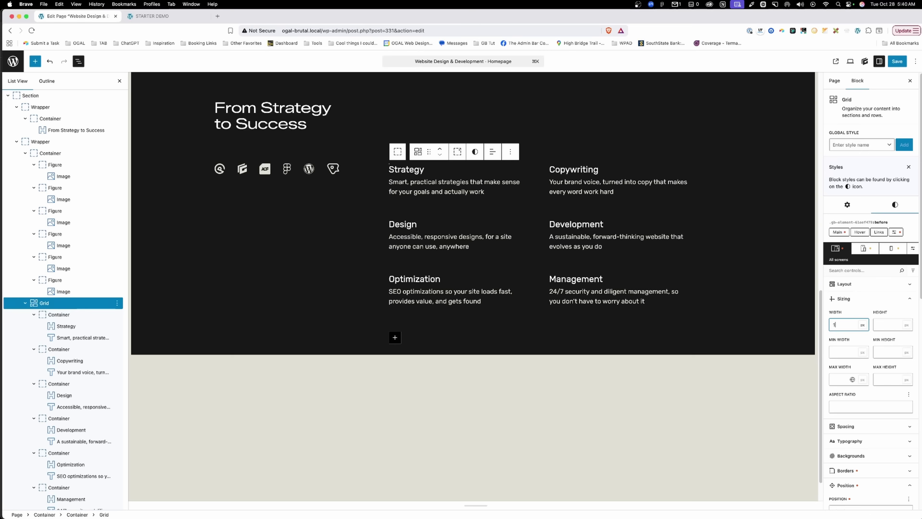
{"action": "type", "text": "100vw"}
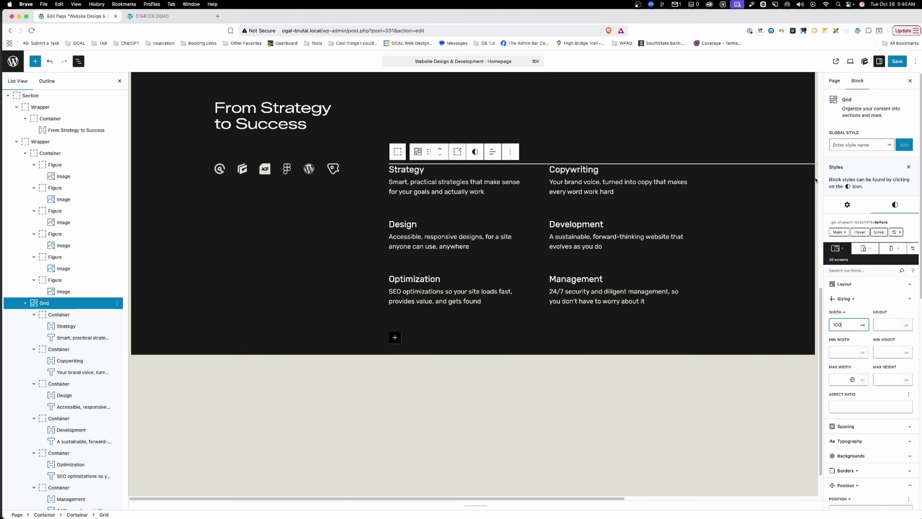
{"action": "scroll", "coordinate": [738, 224], "scroll_direction": "right", "scroll_amount": 10}
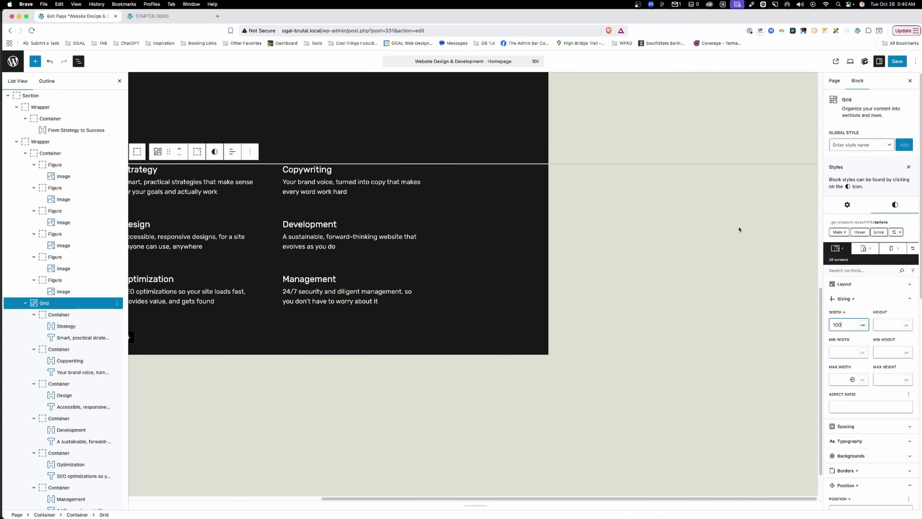
{"action": "scroll", "coordinate": [739, 229], "scroll_direction": "left", "scroll_amount": 10}
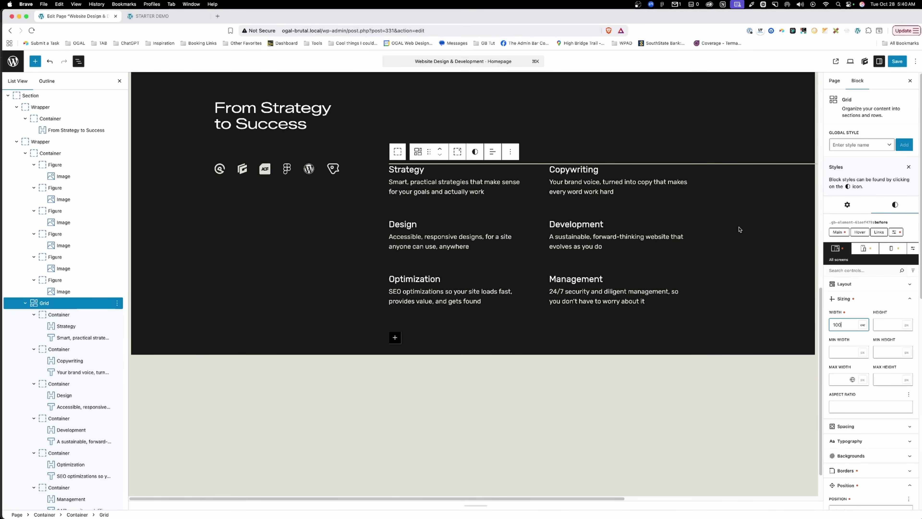
- Set the before pseudo-element's inset to -30 px top, -30 px left and -60 px bottom
{"action": "scroll", "coordinate": [871, 283], "scroll_direction": "down", "scroll_amount": 5}
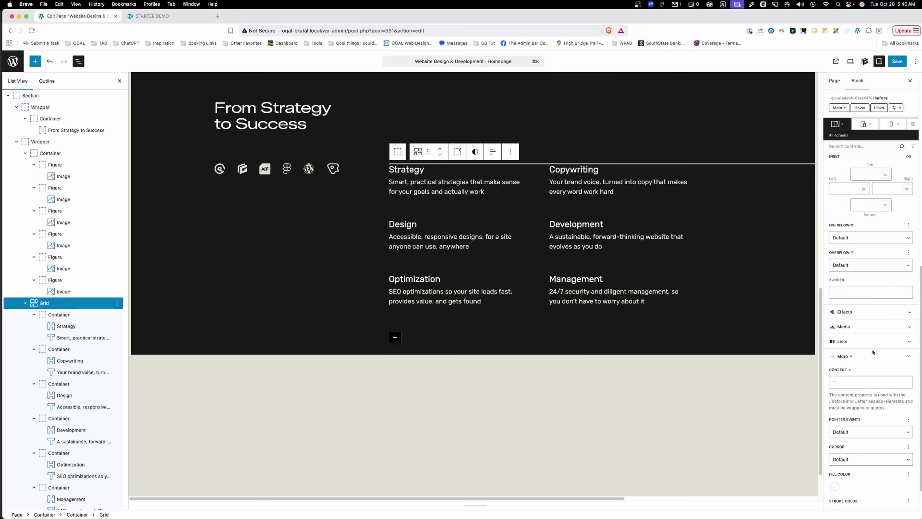
{"action": "left_click", "coordinate": [867, 305]}
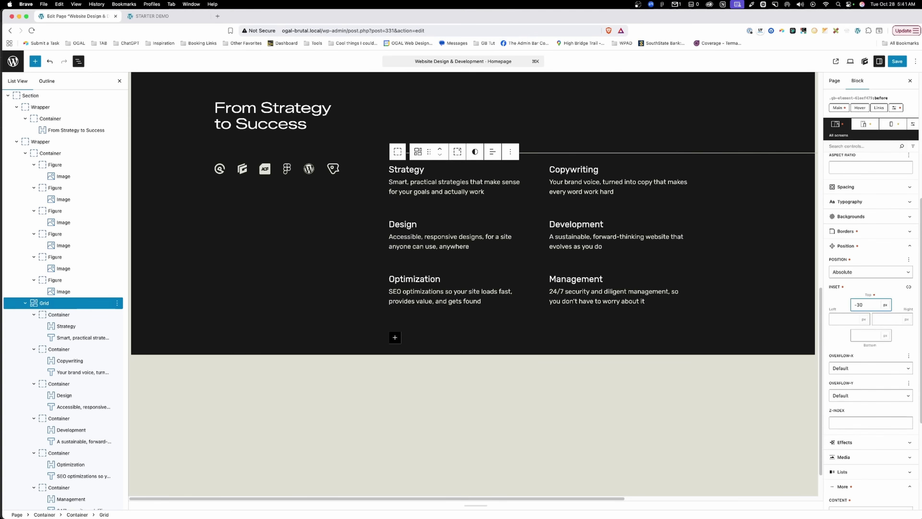
{"action": "left_click", "coordinate": [847, 322]}
{"action": "type", "text": "-30"}
{"action": "left_click", "coordinate": [867, 334]}
{"action": "type", "text": "-60"}
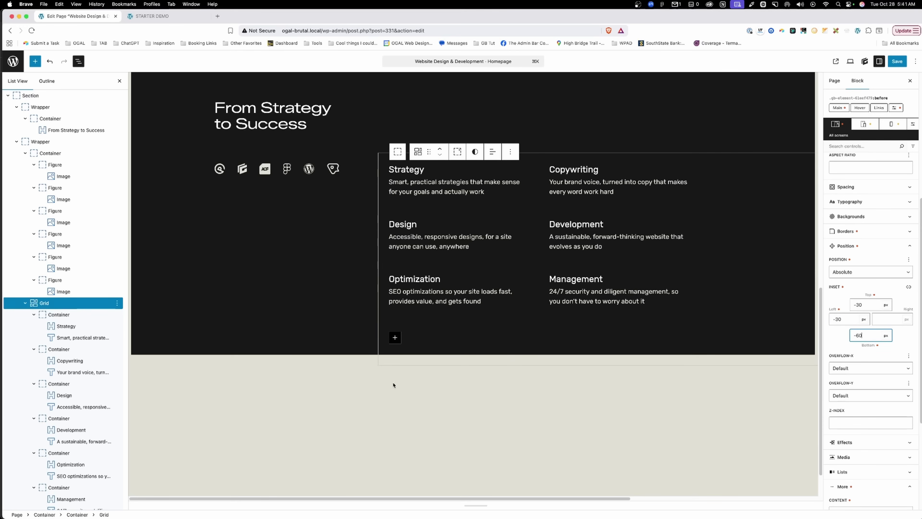
- Insert a new Section block below the dark "From Strategy to Success" section
{"action": "left_click", "coordinate": [308, 365]}
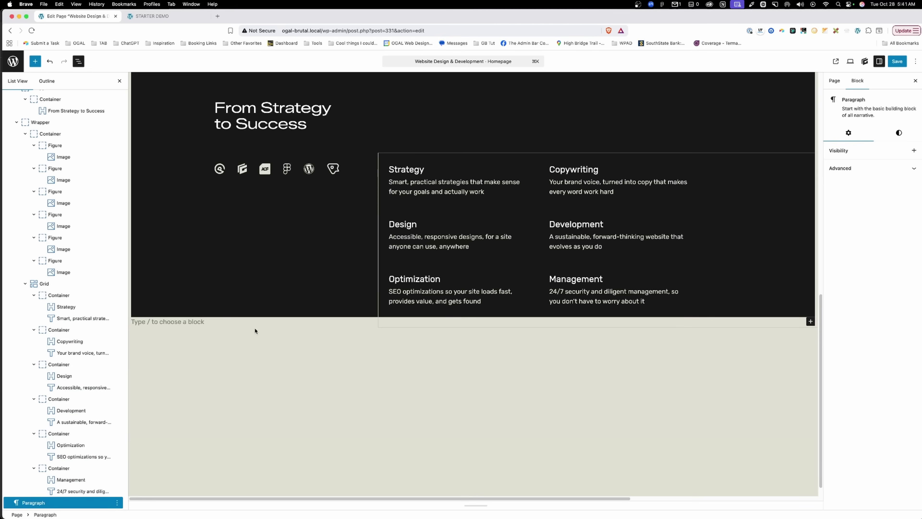
{"action": "type", "text": "/sec"}
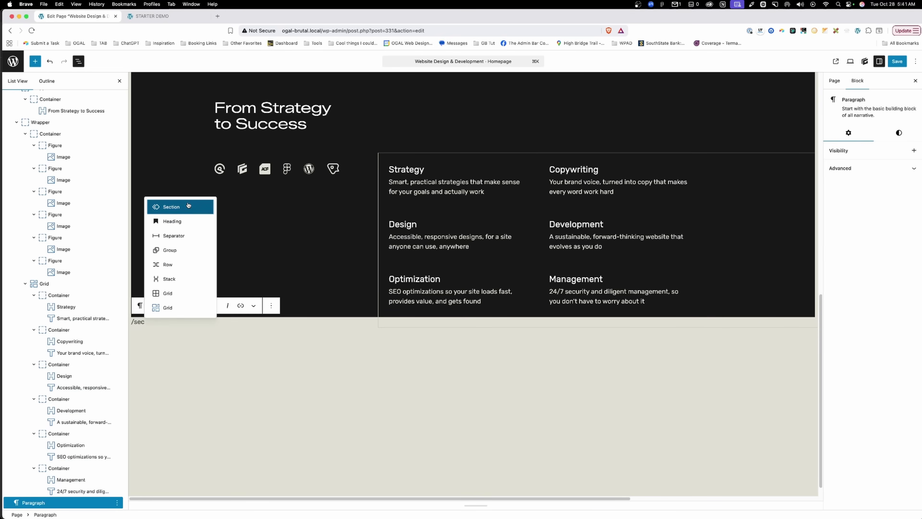
{"action": "left_click", "coordinate": [188, 205]}
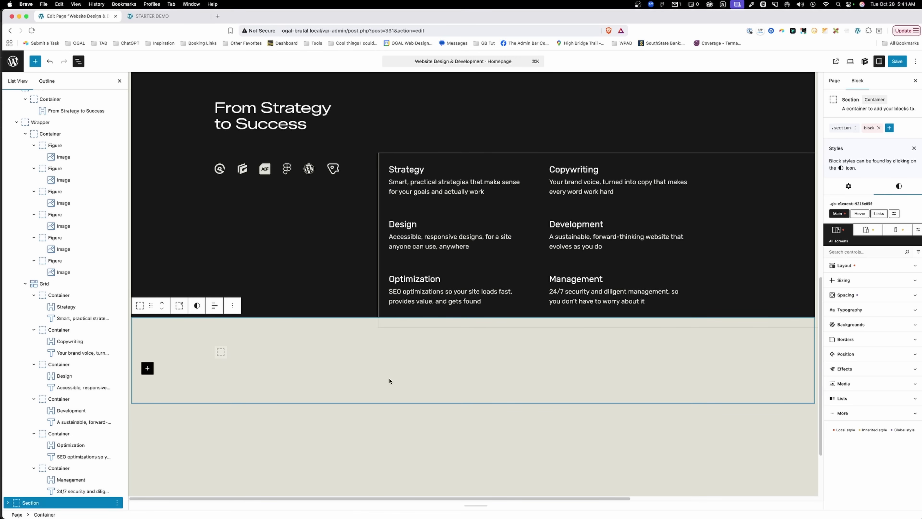
- Set the dark Section's horizontal overflow to clip for all screens
{"action": "scroll", "coordinate": [356, 345], "scroll_direction": "up", "scroll_amount": 3}
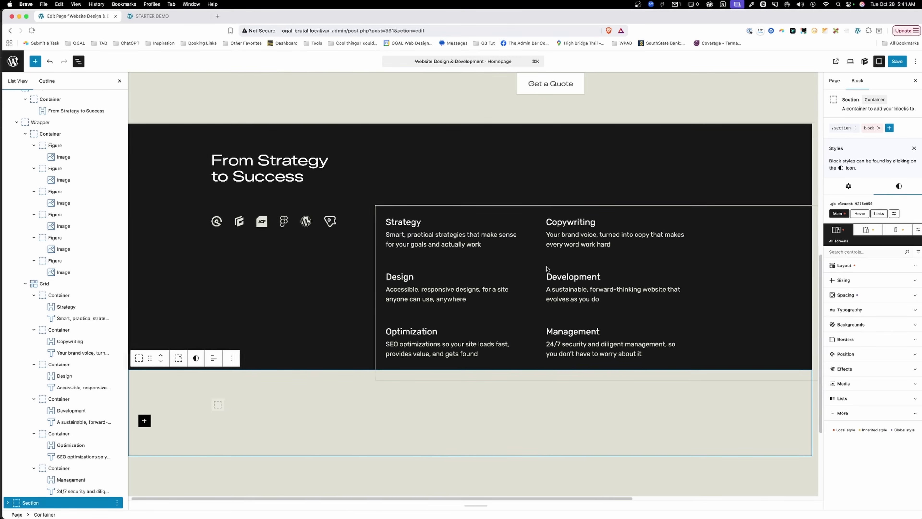
{"action": "scroll", "coordinate": [547, 268], "scroll_direction": "right", "scroll_amount": 7}
{"action": "scroll", "coordinate": [473, 243], "scroll_direction": "left", "scroll_amount": 7}
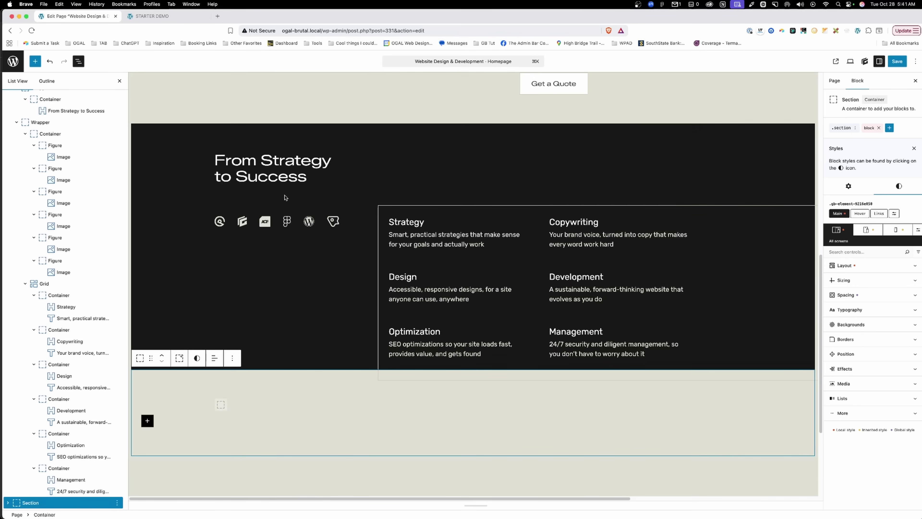
{"action": "left_click", "coordinate": [163, 139]}
{"action": "scroll", "coordinate": [871, 327], "scroll_direction": "down", "scroll_amount": 5}
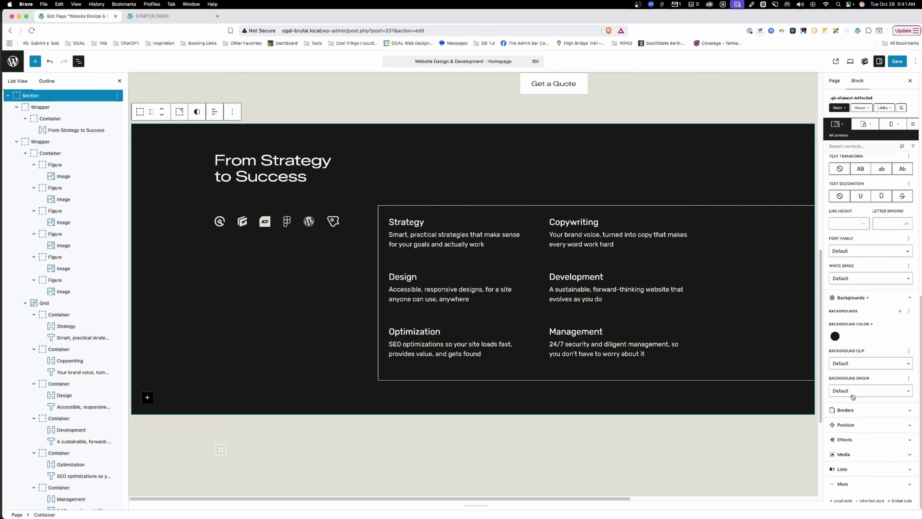
{"action": "left_click", "coordinate": [862, 429]}
{"action": "scroll", "coordinate": [863, 417], "scroll_direction": "down", "scroll_amount": 6}
{"action": "left_click", "coordinate": [857, 406]}
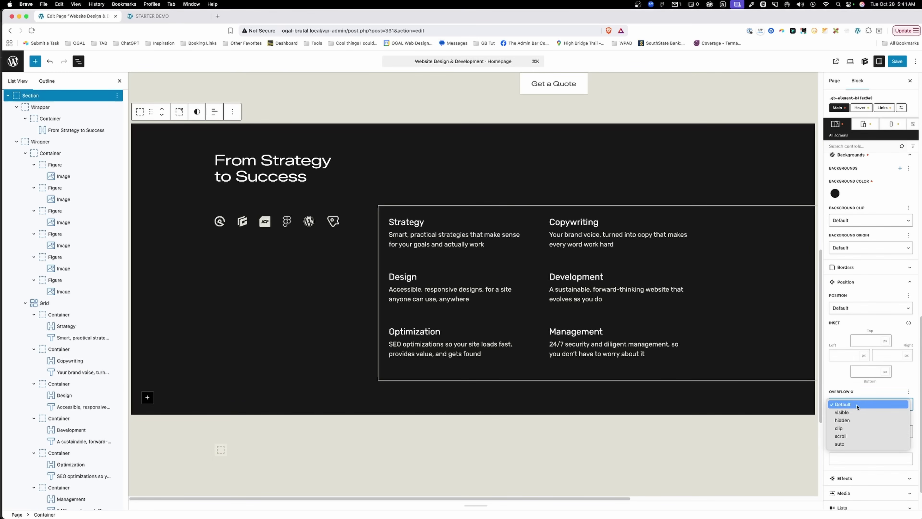
{"action": "left_click", "coordinate": [856, 428]}
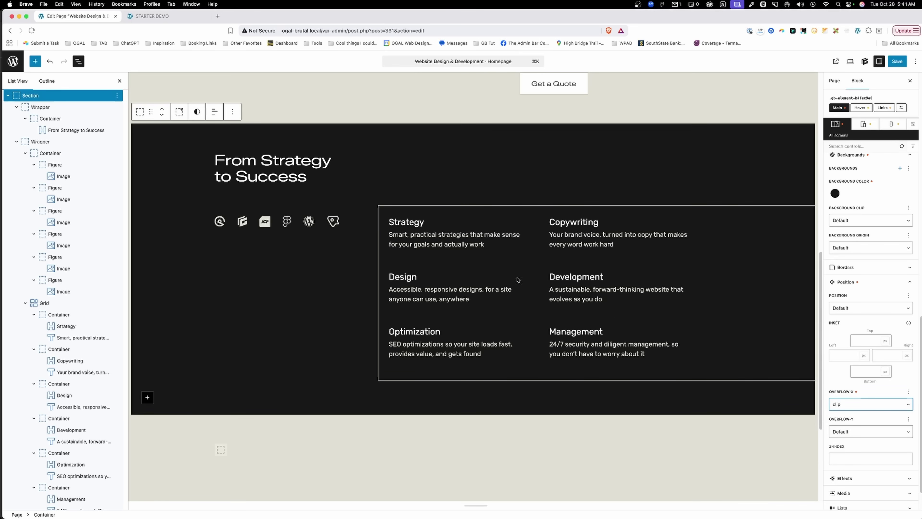
- Save the page and reload the live site in its browser tab
{"action": "left_click", "coordinate": [461, 162]}
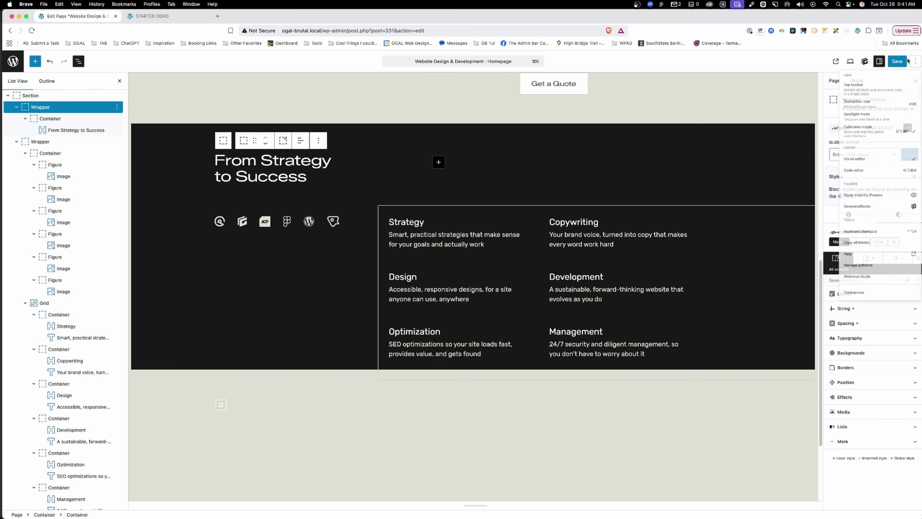
{"action": "key", "text": "super+s"}
{"action": "key", "text": "ctrl+Tab"}
{"action": "key", "text": "super+l"}
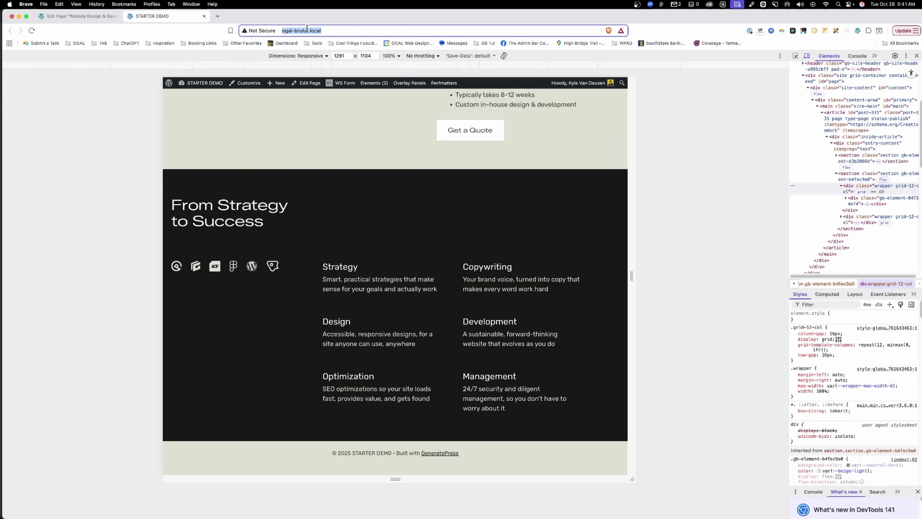
{"action": "key", "text": "Return"}
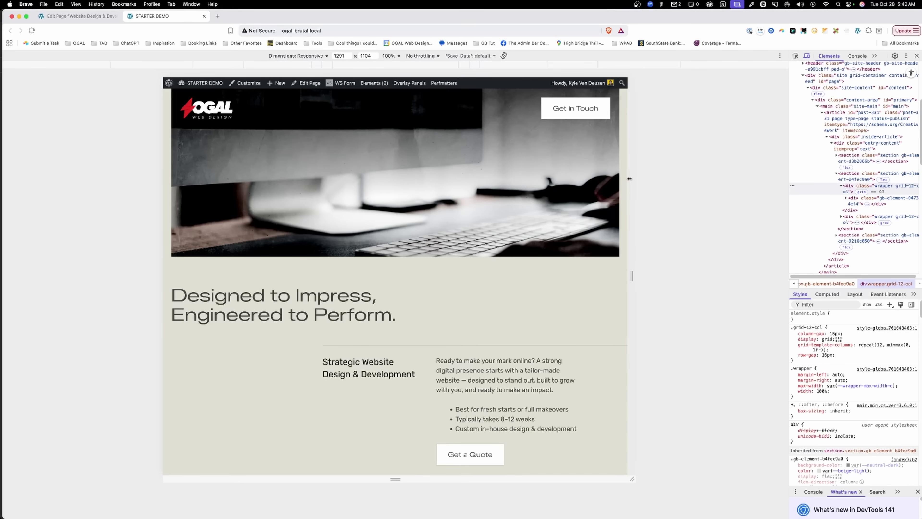
- Examine the bordered service grid on the live site at 1958 px, 977 px and 480 px wide
{"action": "left_click_drag", "start_coordinate": [634, 180], "coordinate": [753, 180]}
{"action": "scroll", "coordinate": [557, 211], "scroll_direction": "down", "scroll_amount": 10}
{"action": "scroll", "coordinate": [558, 211], "scroll_direction": "down", "scroll_amount": 2}
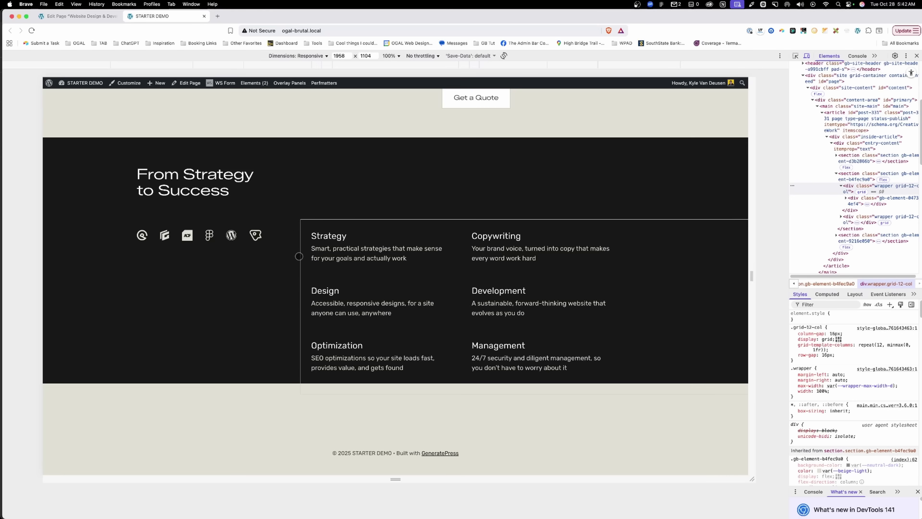
{"action": "left_click", "coordinate": [302, 383]}
{"action": "left_click_drag", "start_coordinate": [751, 253], "coordinate": [575, 252]}
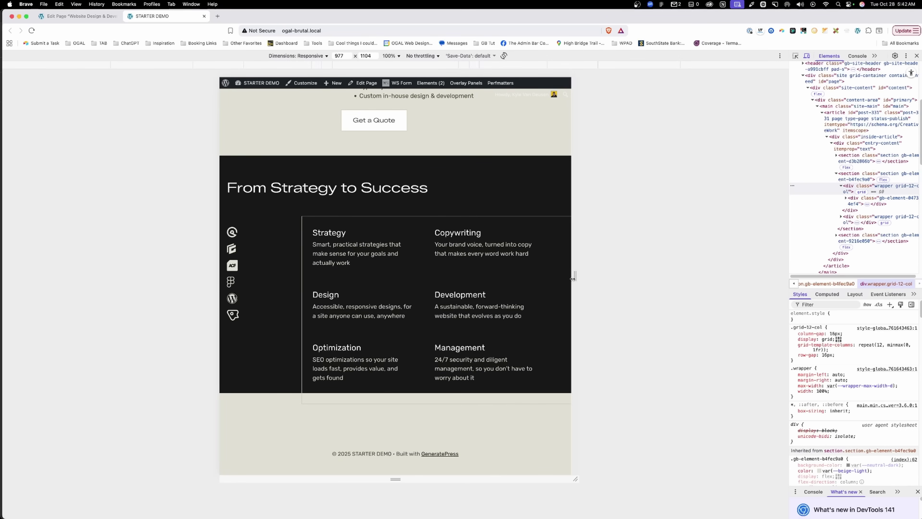
{"action": "left_click_drag", "start_coordinate": [573, 278], "coordinate": [484, 276]}
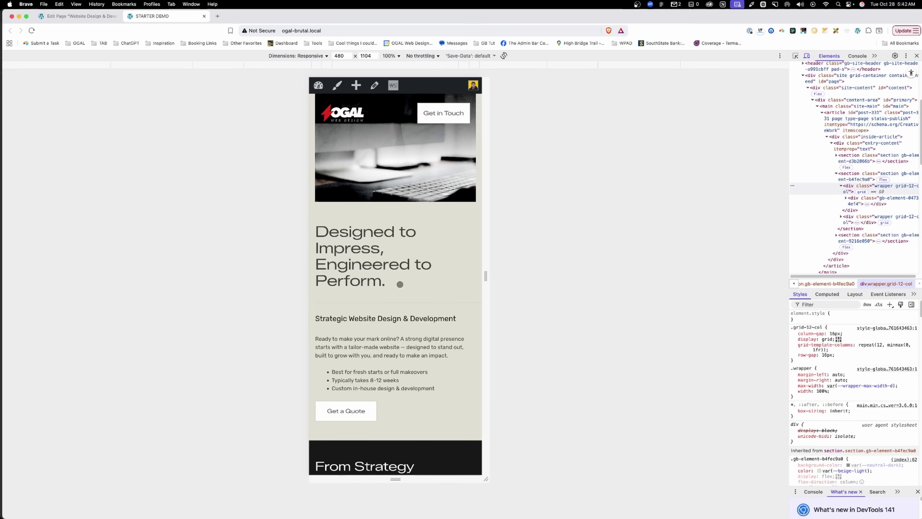
{"action": "scroll", "coordinate": [404, 279], "scroll_direction": "down", "scroll_amount": 6}
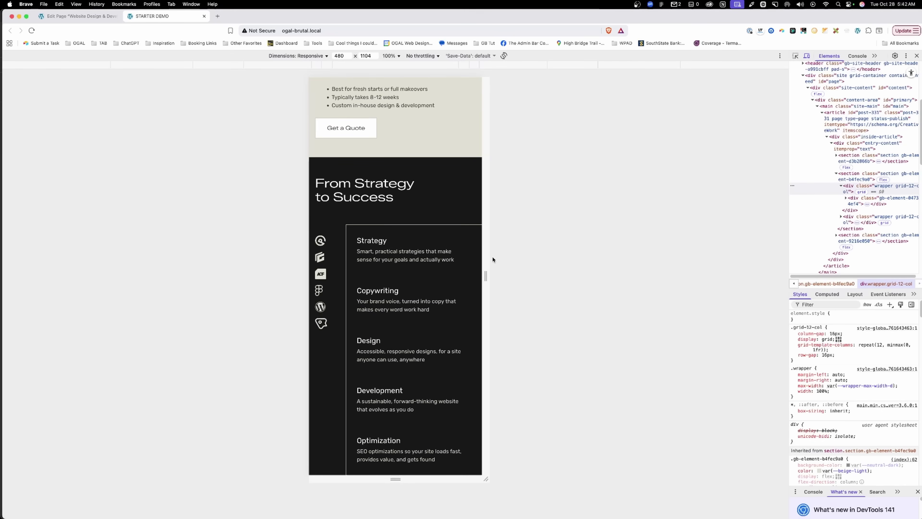
- Check the bordered service grid down to the footer on the live site, widening the responsive preview to 1710 px
{"action": "scroll", "coordinate": [447, 267], "scroll_direction": "down", "scroll_amount": 4}
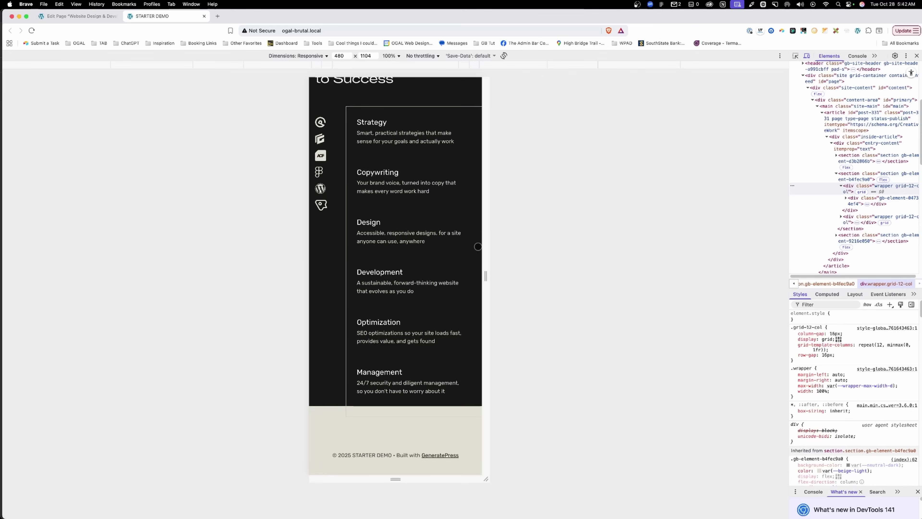
{"action": "left_click_drag", "start_coordinate": [487, 246], "coordinate": [713, 218]}
{"action": "scroll", "coordinate": [600, 257], "scroll_direction": "down", "scroll_amount": 3}
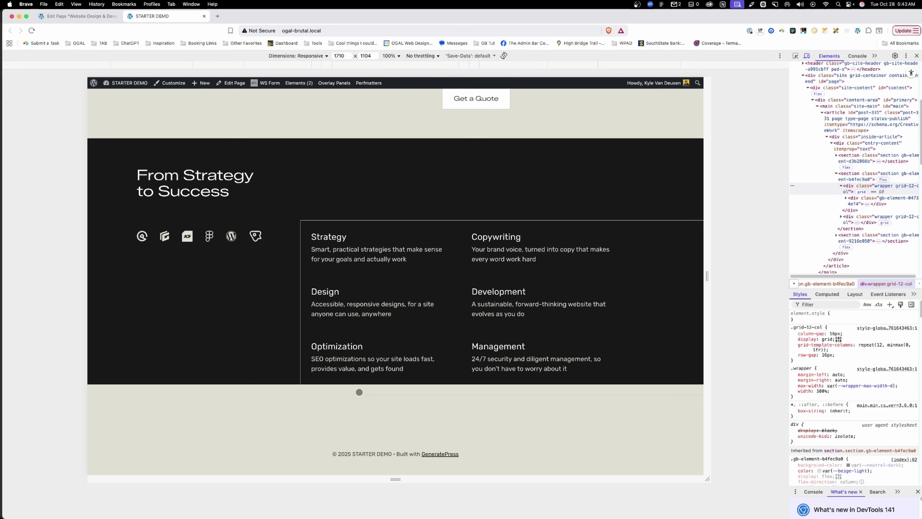
- Inspect the service grid's ::before border, test it with opacity 0, restore it, and compare it with the section above
{"action": "left_click", "coordinate": [378, 387]}
{"action": "left_click_drag", "start_coordinate": [831, 336], "coordinate": [795, 322]}
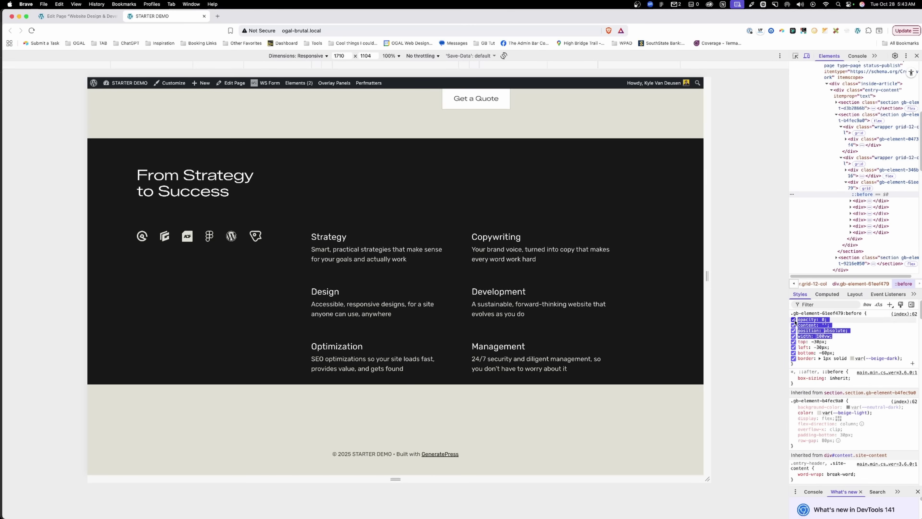
{"action": "left_click", "coordinate": [793, 319]}
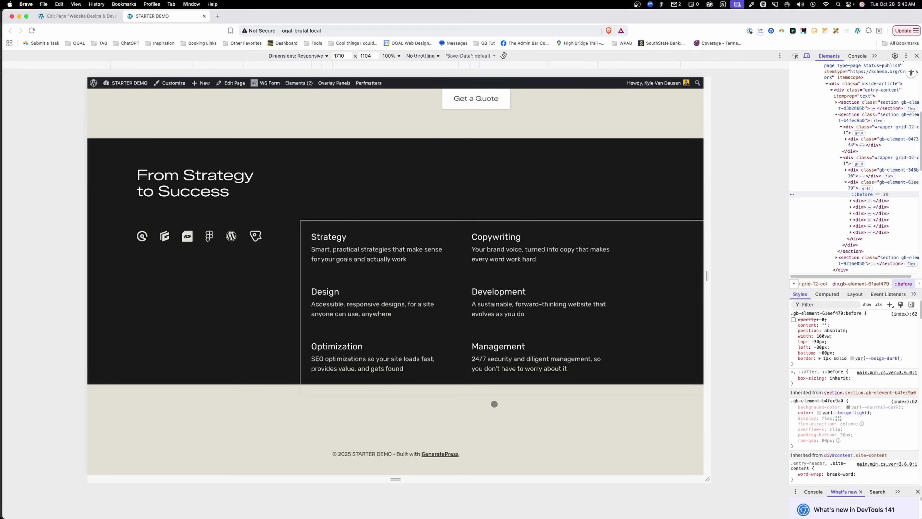
{"action": "scroll", "coordinate": [494, 403], "scroll_direction": "up", "scroll_amount": 5}
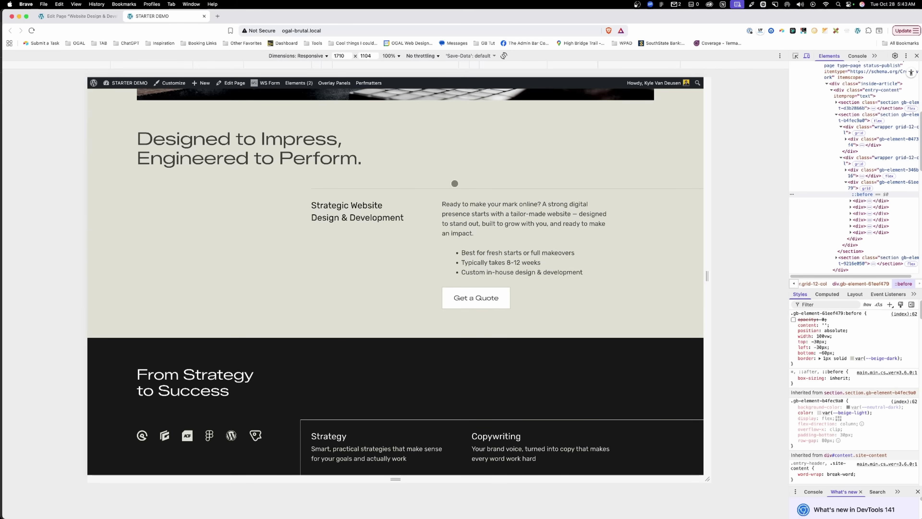
{"action": "scroll", "coordinate": [472, 326], "scroll_direction": "down", "scroll_amount": 4}
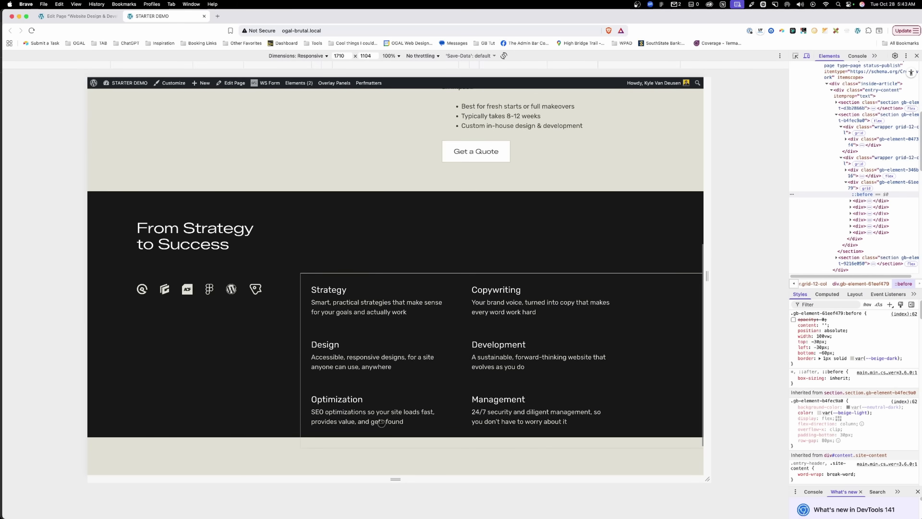
- Switch to Figma and examine the lines and outlined boxes in the design from "Why Choose OGAL Web Design?" through "Frequently Asked Questions"
{"action": "key", "text": "super+Tab"}
{"action": "scroll", "coordinate": [503, 301], "scroll_direction": "down", "scroll_amount": 4}
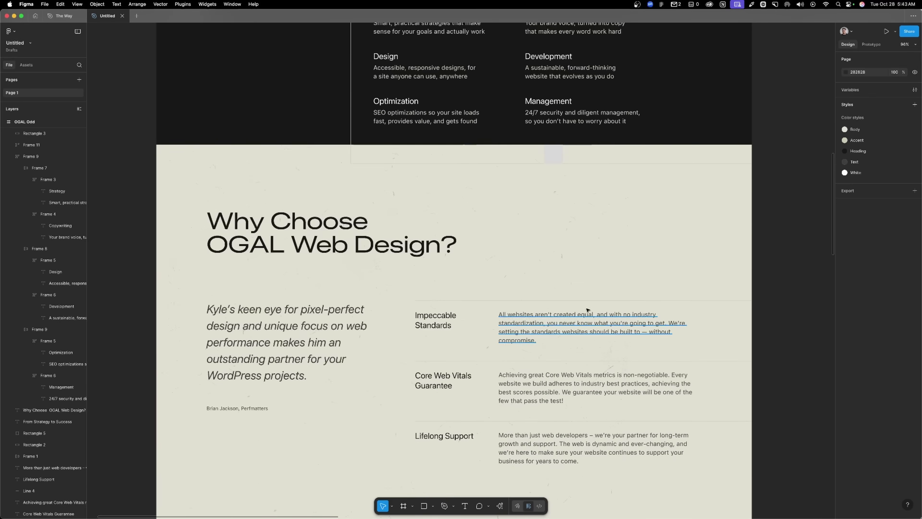
{"action": "left_click", "coordinate": [503, 300]}
{"action": "scroll", "coordinate": [512, 291], "scroll_direction": "down", "scroll_amount": 6}
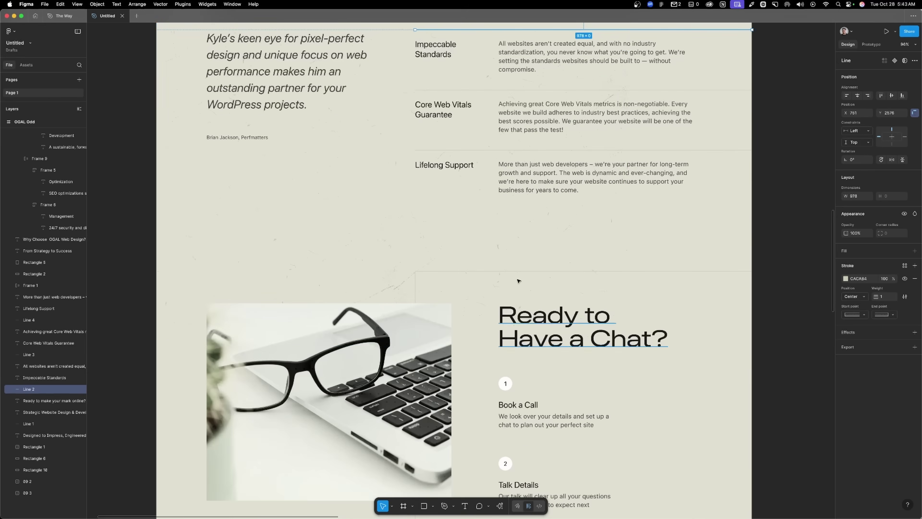
{"action": "scroll", "coordinate": [494, 276], "scroll_direction": "down", "scroll_amount": 6}
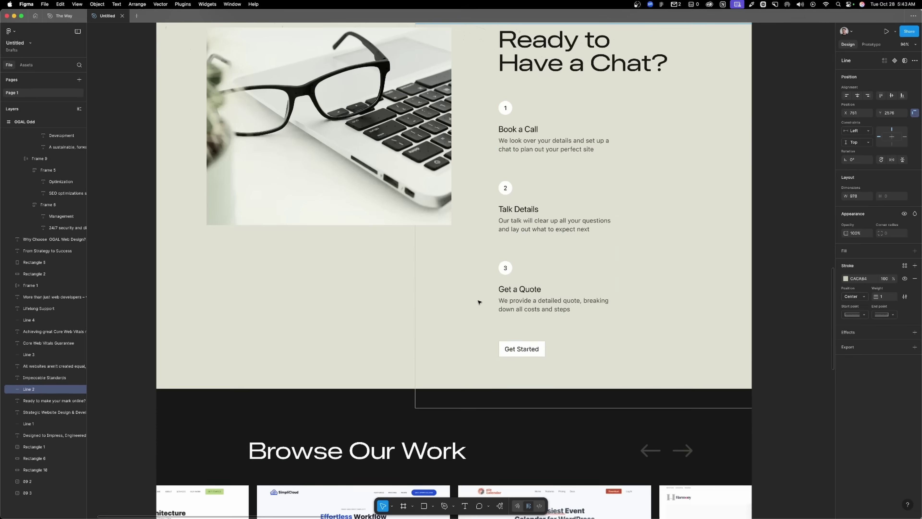
{"action": "scroll", "coordinate": [478, 301], "scroll_direction": "down", "scroll_amount": 1}
{"action": "scroll", "coordinate": [387, 369], "scroll_direction": "down", "scroll_amount": 10}
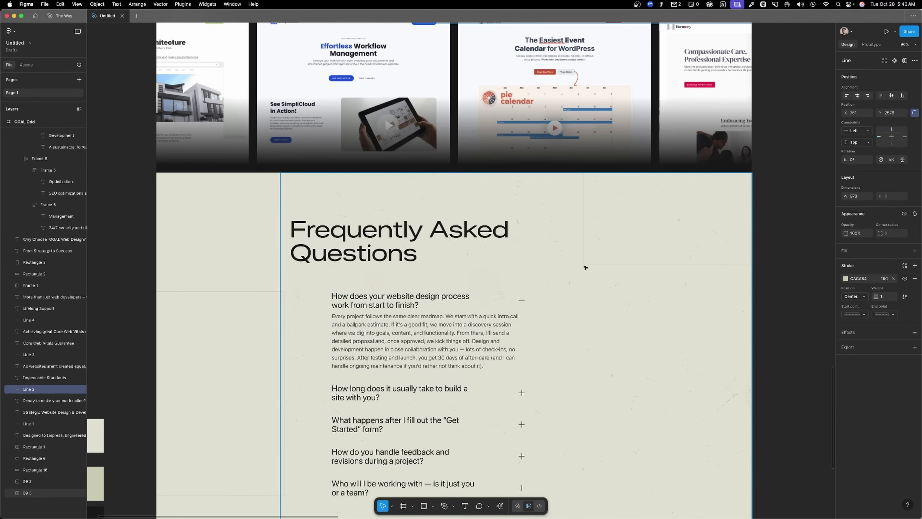
{"action": "left_click", "coordinate": [588, 262]}
{"action": "scroll", "coordinate": [271, 294], "scroll_direction": "up", "scroll_amount": 1}
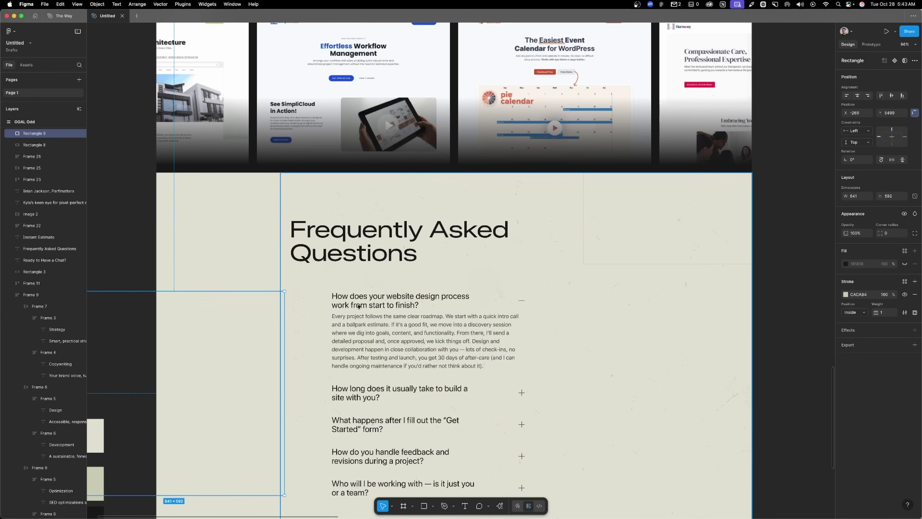
{"action": "left_click", "coordinate": [661, 365]}
{"action": "scroll", "coordinate": [662, 365], "scroll_direction": "up", "scroll_amount": 12}
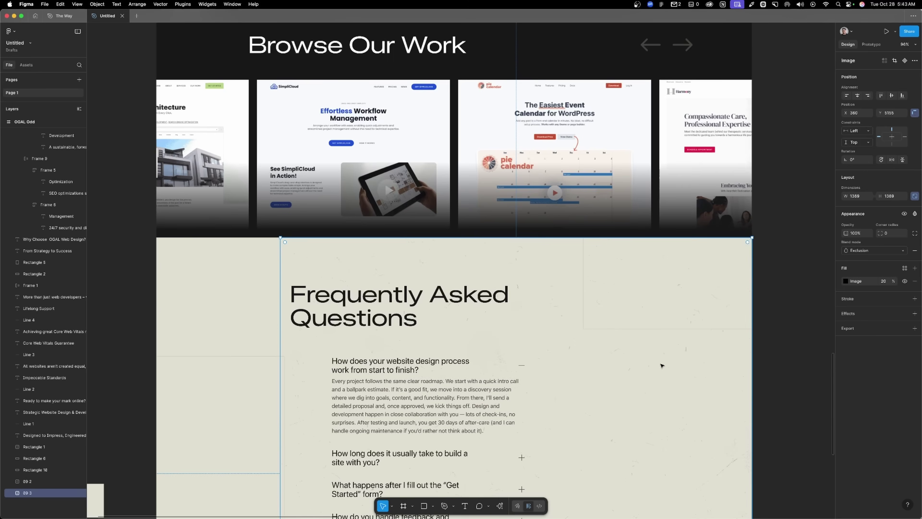
{"action": "scroll", "coordinate": [660, 367], "scroll_direction": "up", "scroll_amount": 9}
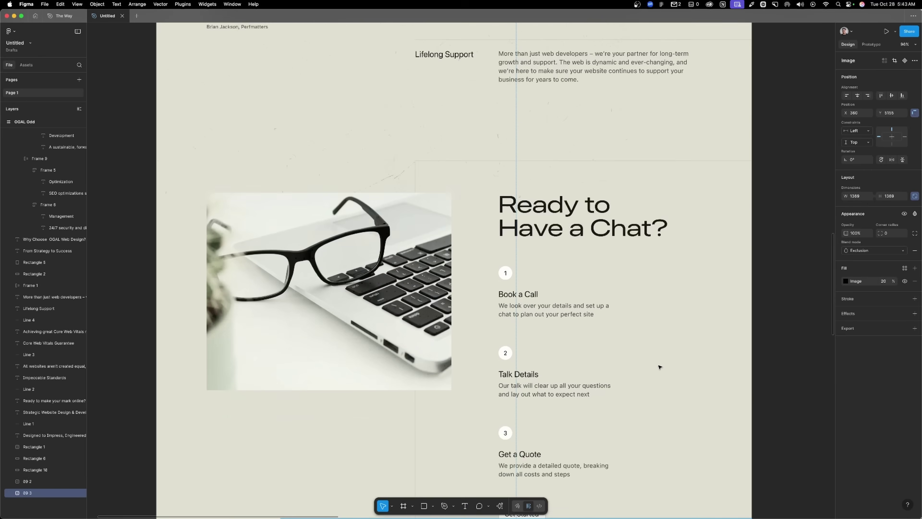
{"action": "scroll", "coordinate": [659, 367], "scroll_direction": "up", "scroll_amount": 4}
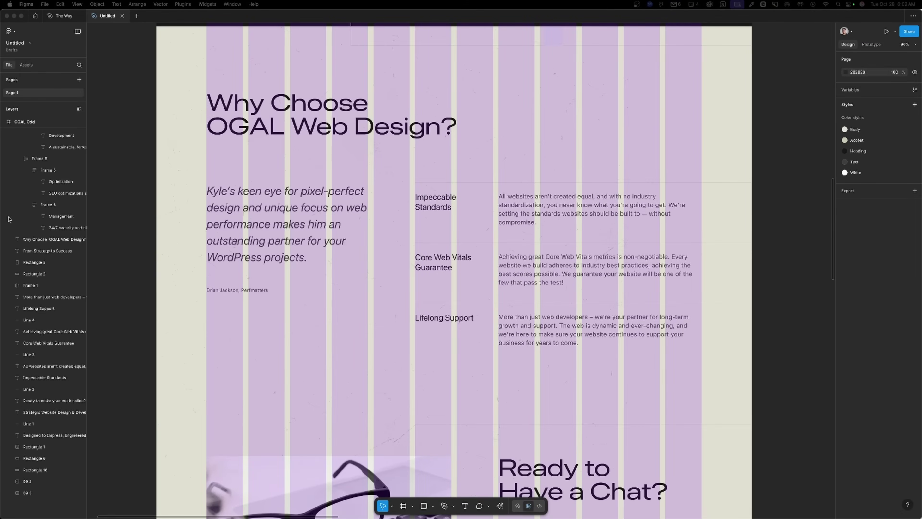
- Examine how the "Impeccable Standards" and "Core Web Vitals Guarantee" headings and paragraphs align to the column grid in the "Why Choose" section
{"action": "left_click", "coordinate": [134, 188]}
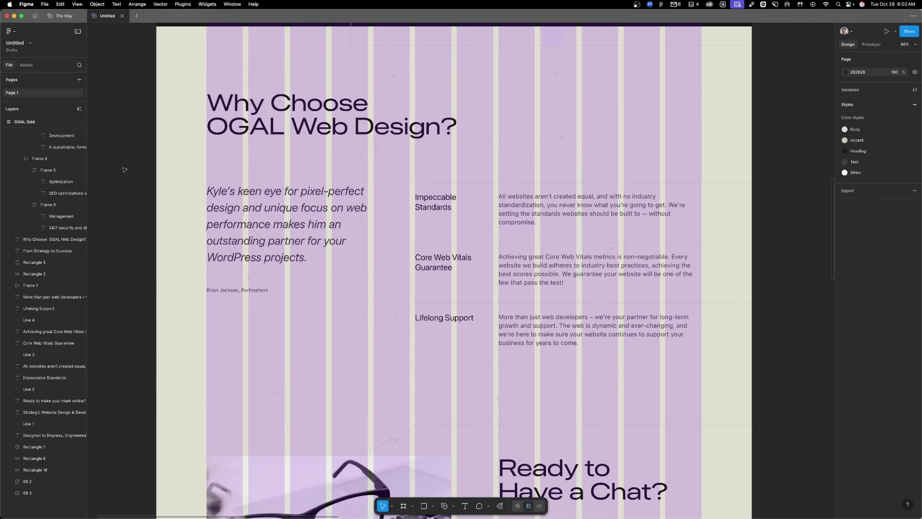
{"action": "scroll", "coordinate": [144, 163], "scroll_direction": "up", "scroll_amount": 3}
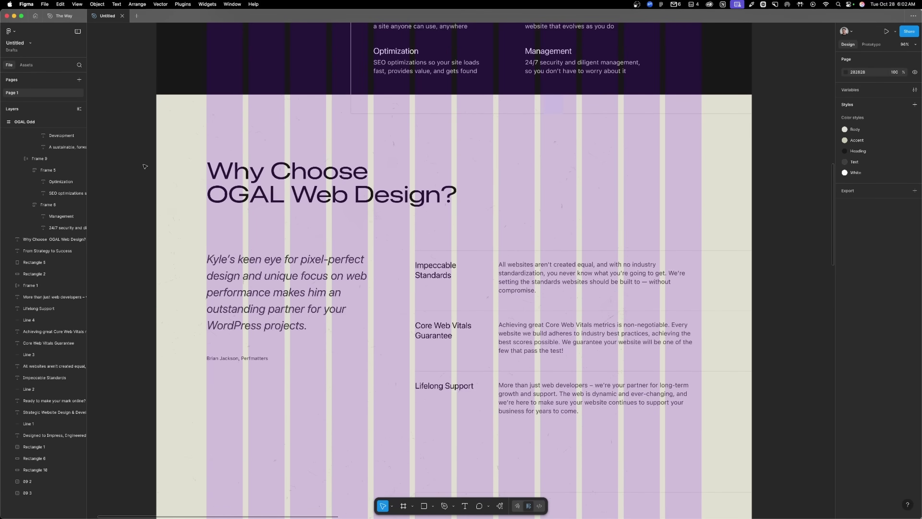
{"action": "scroll", "coordinate": [145, 168], "scroll_direction": "down", "scroll_amount": 1}
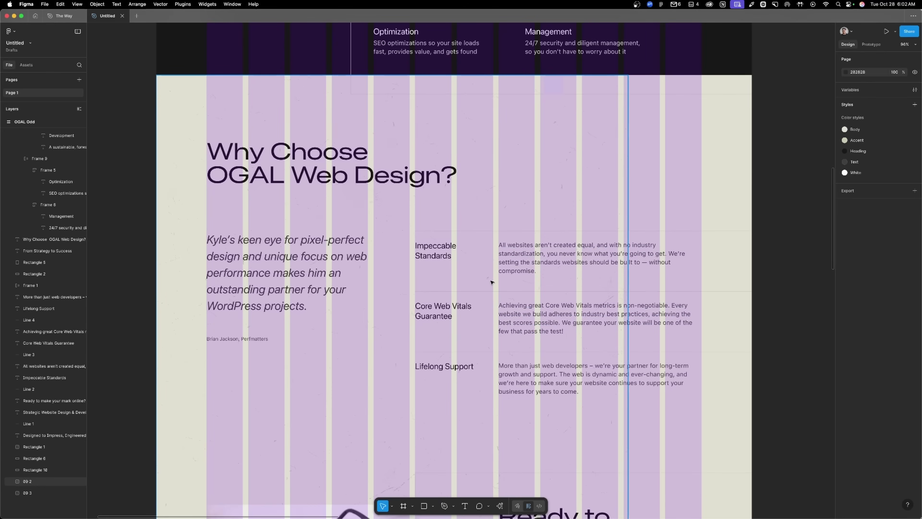
{"action": "left_click", "coordinate": [443, 256]}
{"action": "left_click", "coordinate": [515, 259]}
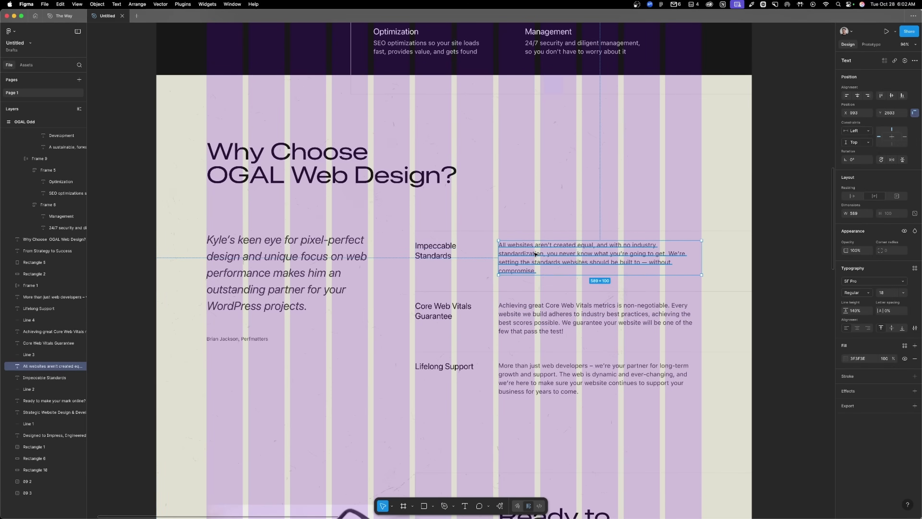
{"action": "left_click", "coordinate": [448, 306]}
{"action": "left_click", "coordinate": [527, 314]}
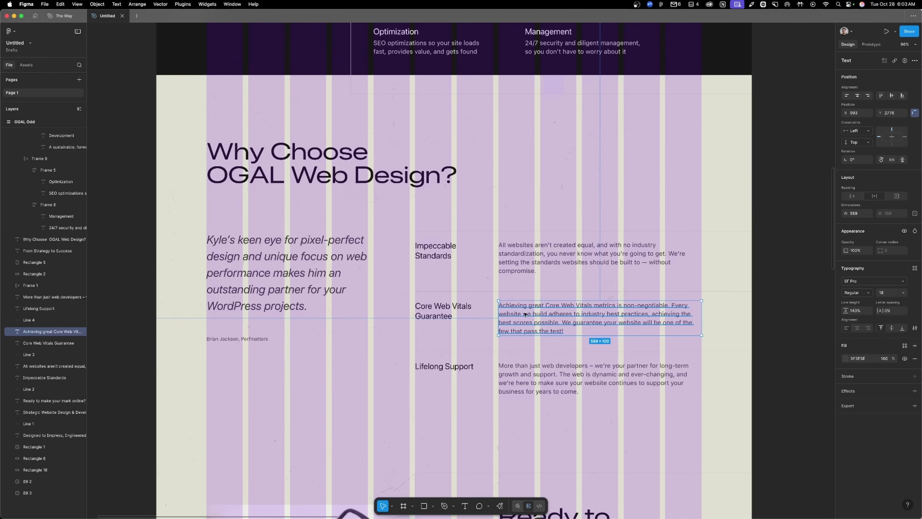
{"action": "key", "text": "Escape"}
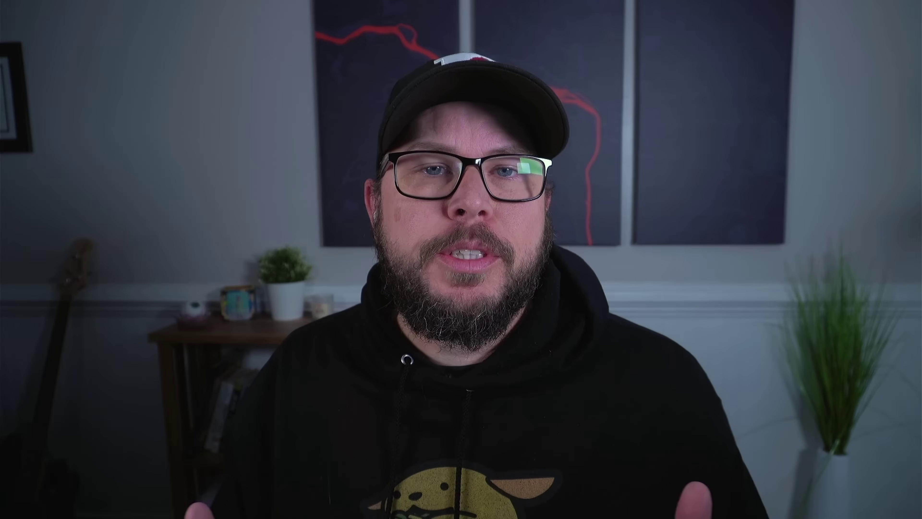